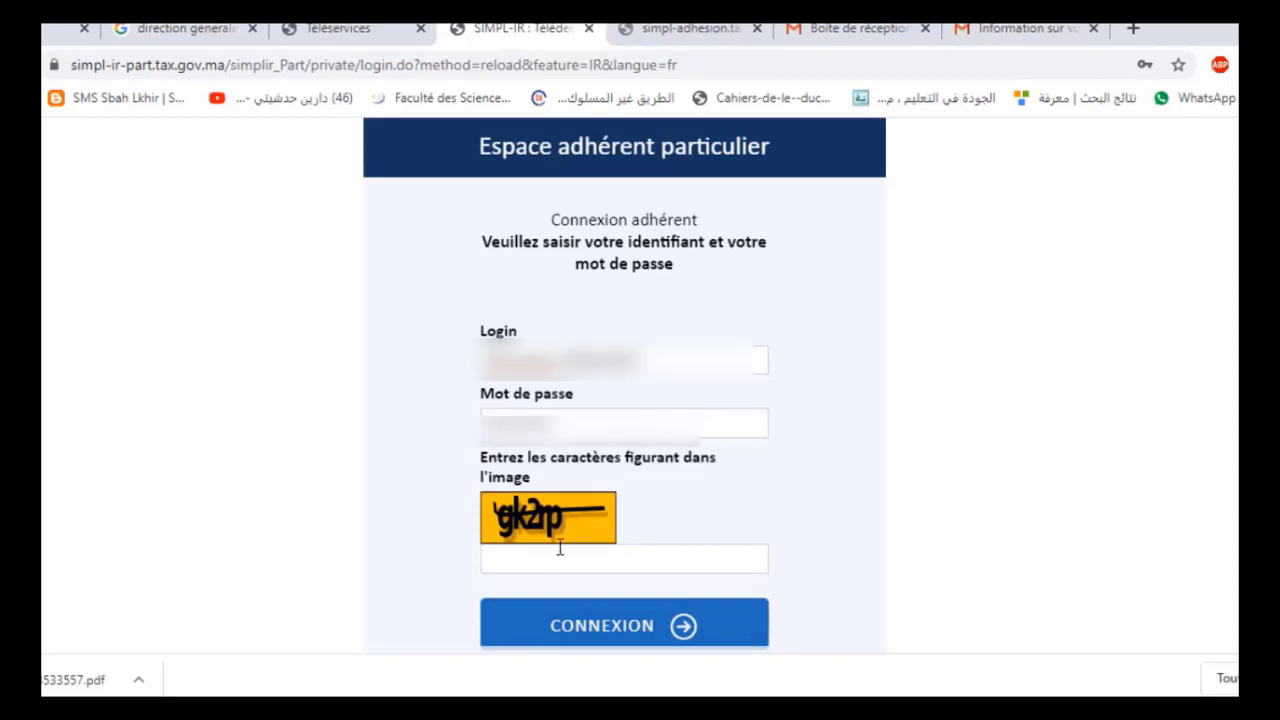
Enter the image verification code, sign in to Simpl-IR and let the browser save the password
click(549, 556)
scroll(143, 363, down, 2)
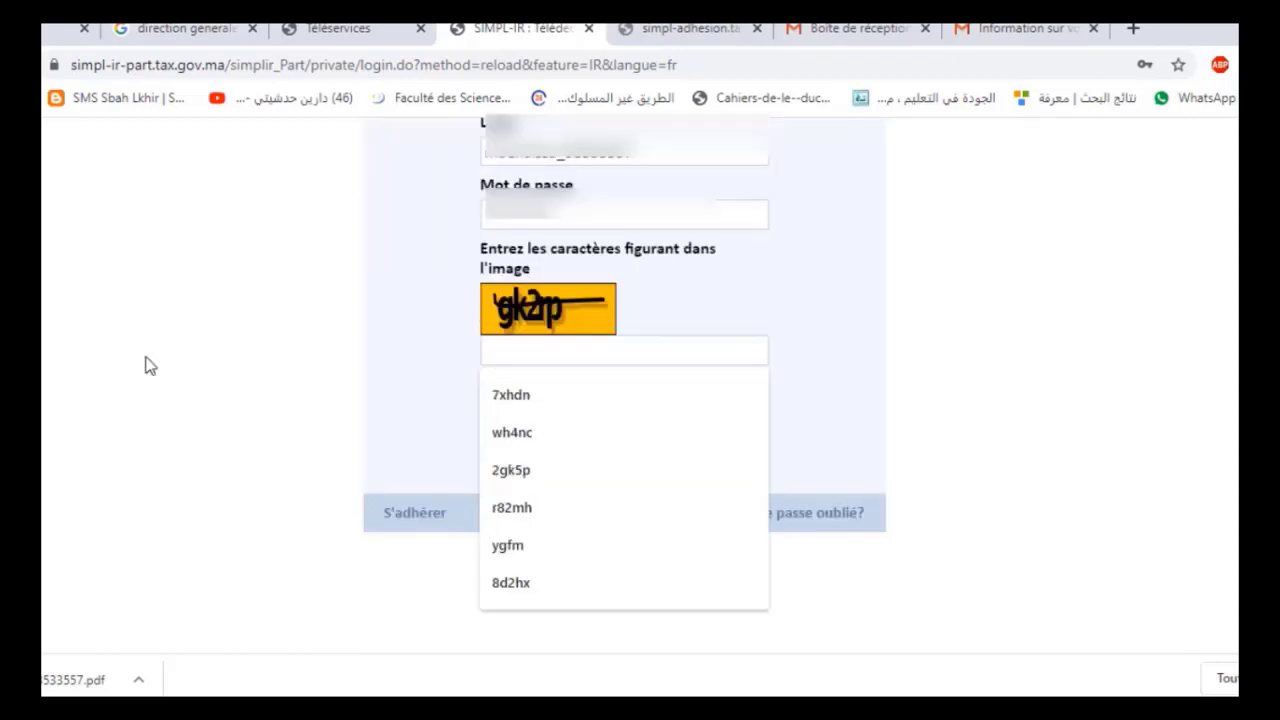
text(gk2rp)
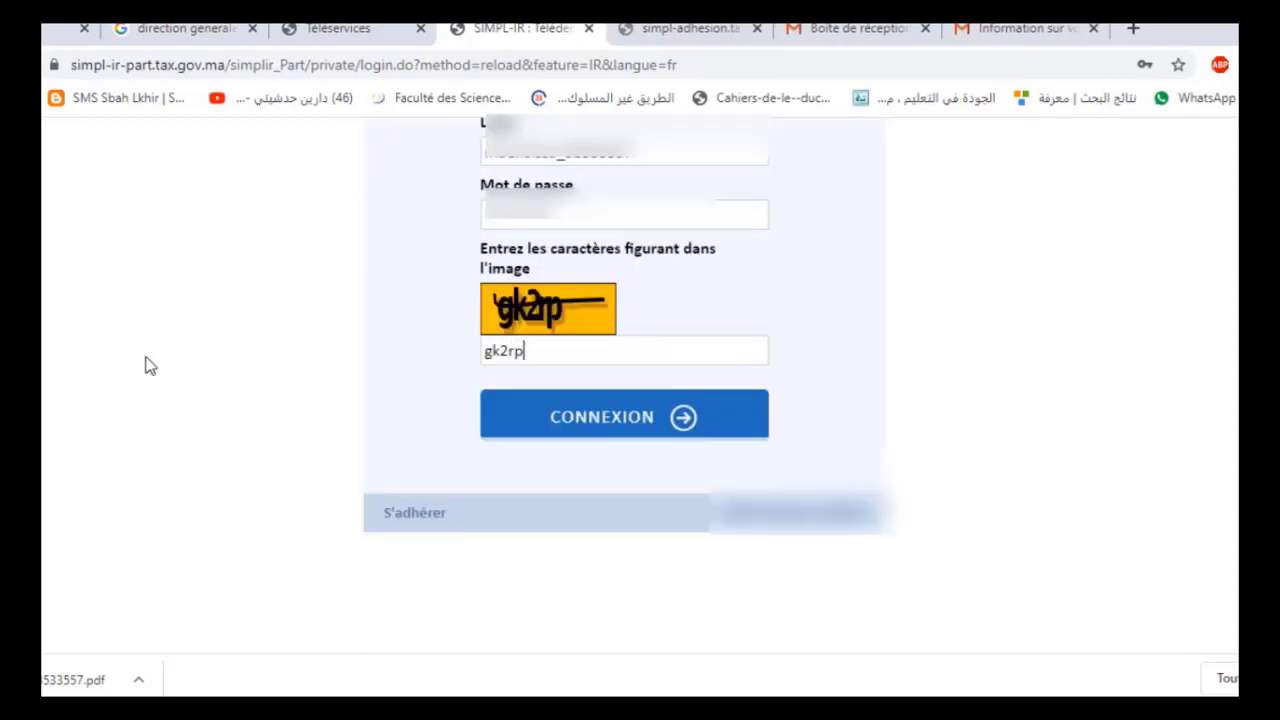
click(500, 415)
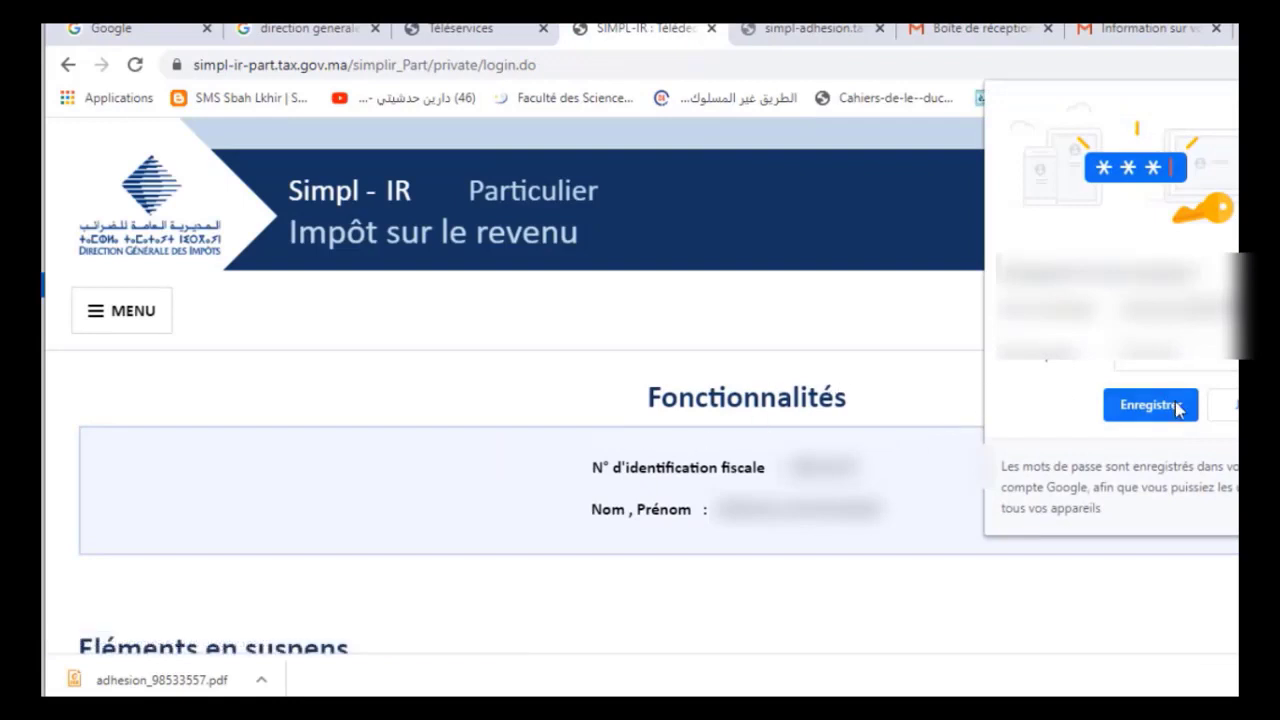
click(1150, 405)
Go to MENU > Télédéclaration > Déclaration et versement des profits immobiliers
scroll(1174, 408, down, 2)
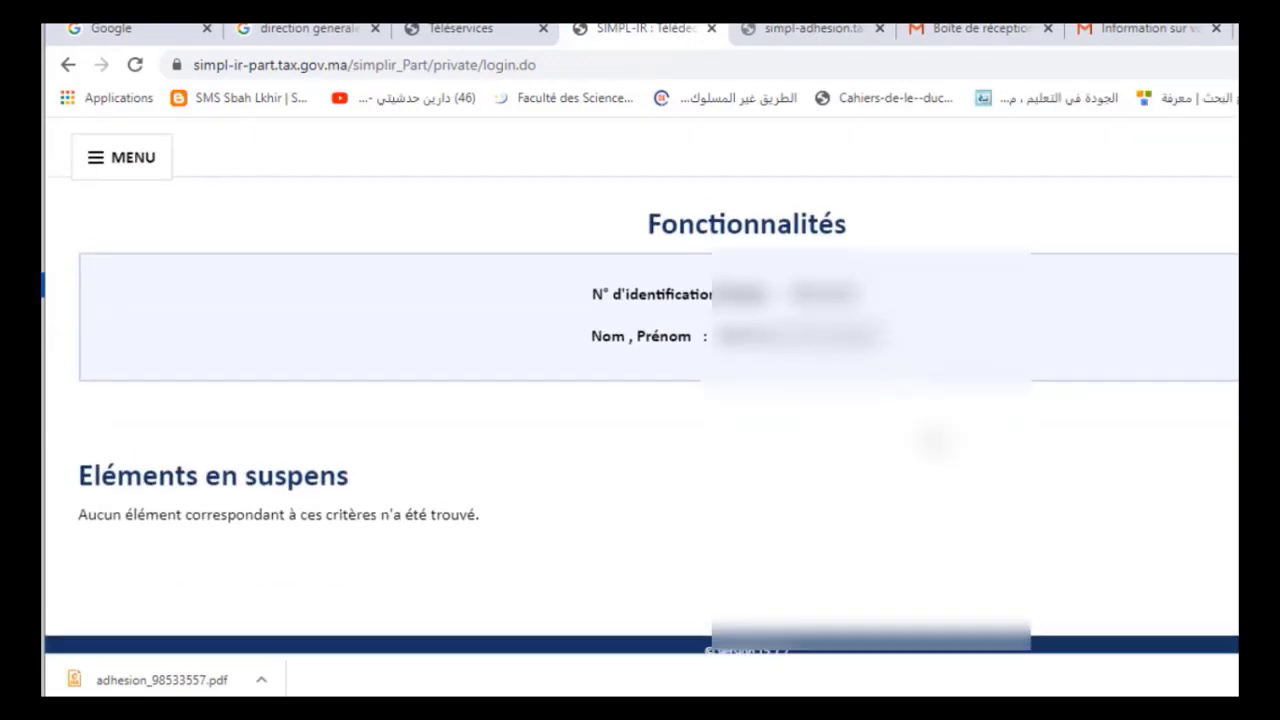
scroll(640, 523, up, 2)
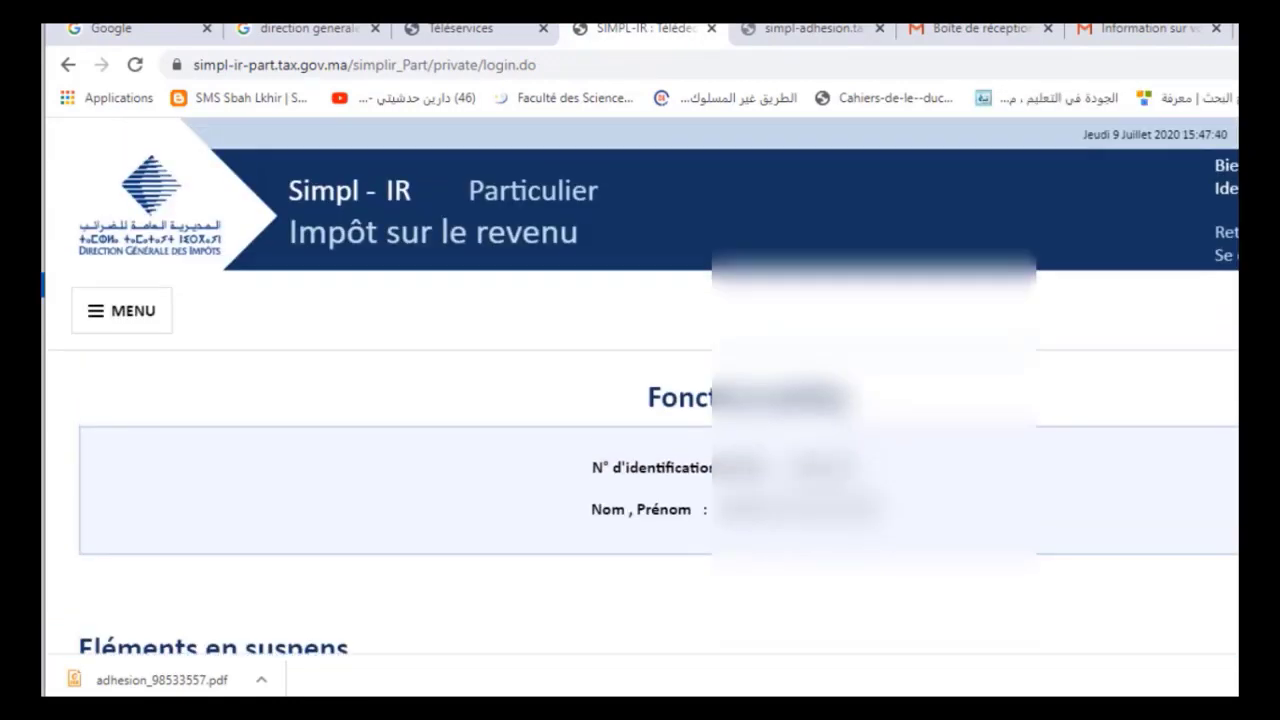
click(125, 311)
click(181, 388)
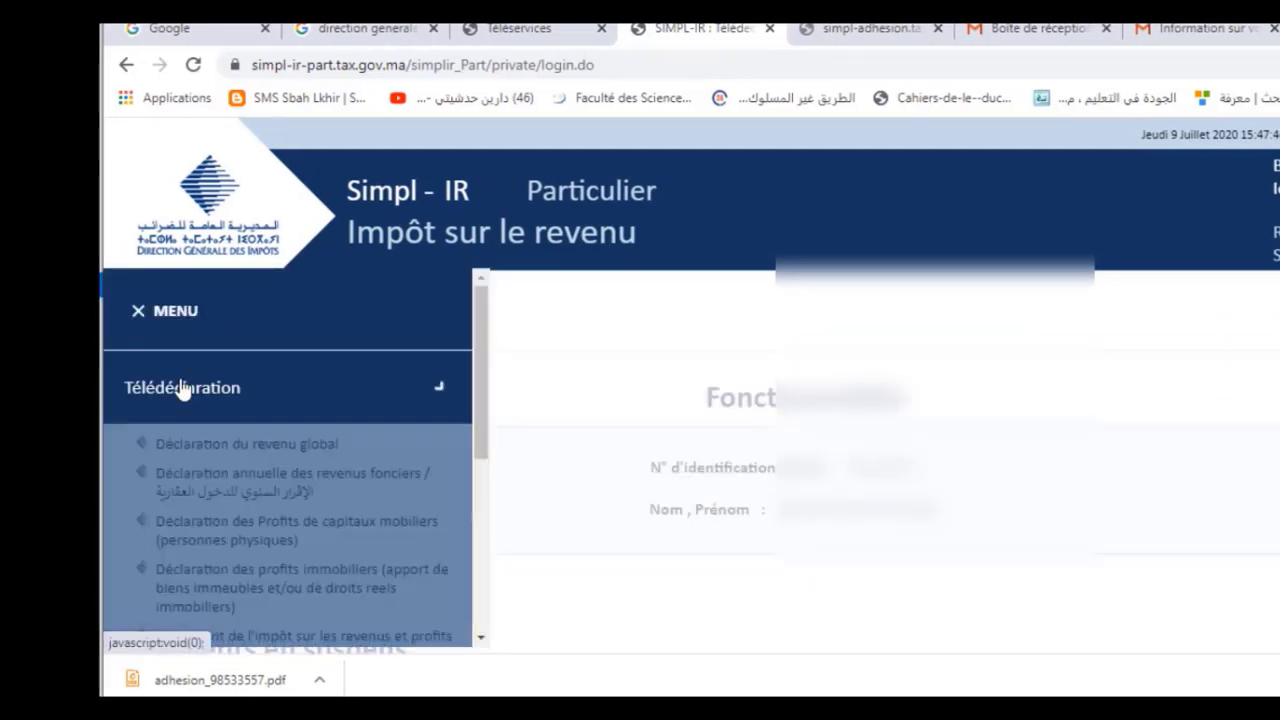
scroll(640, 366, down, 2)
scroll(360, 300, down, 1)
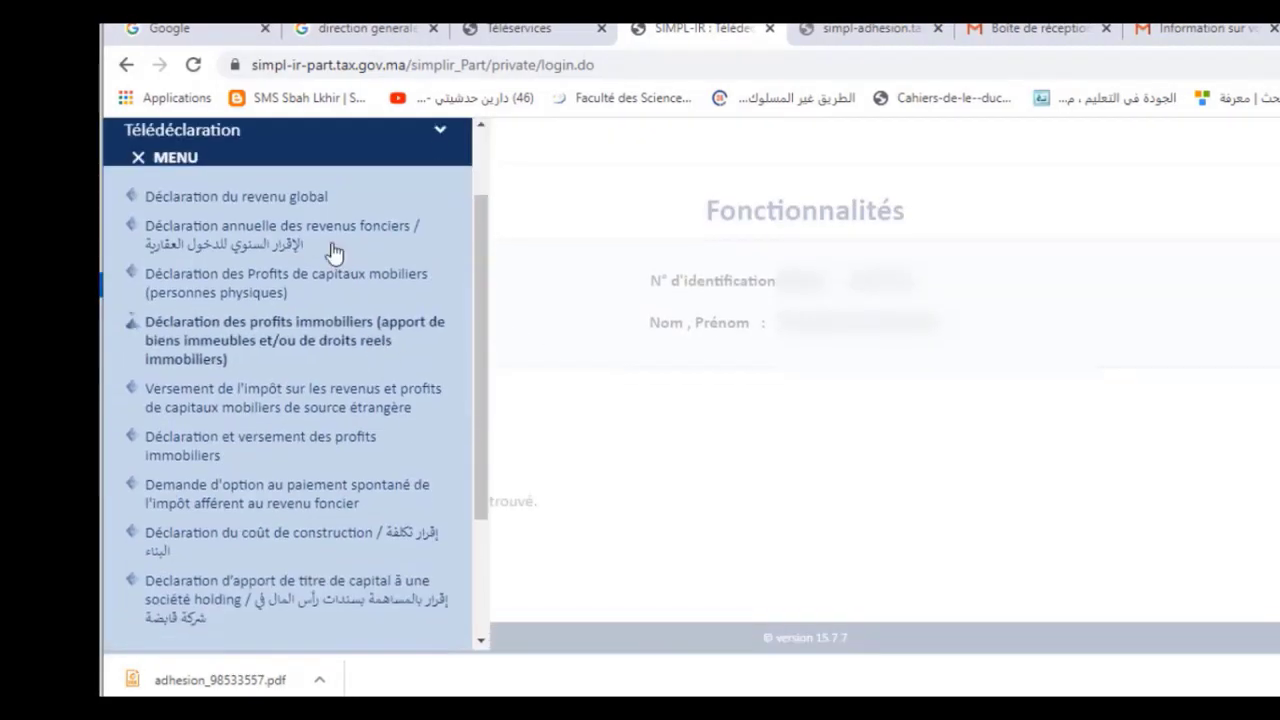
click(303, 446)
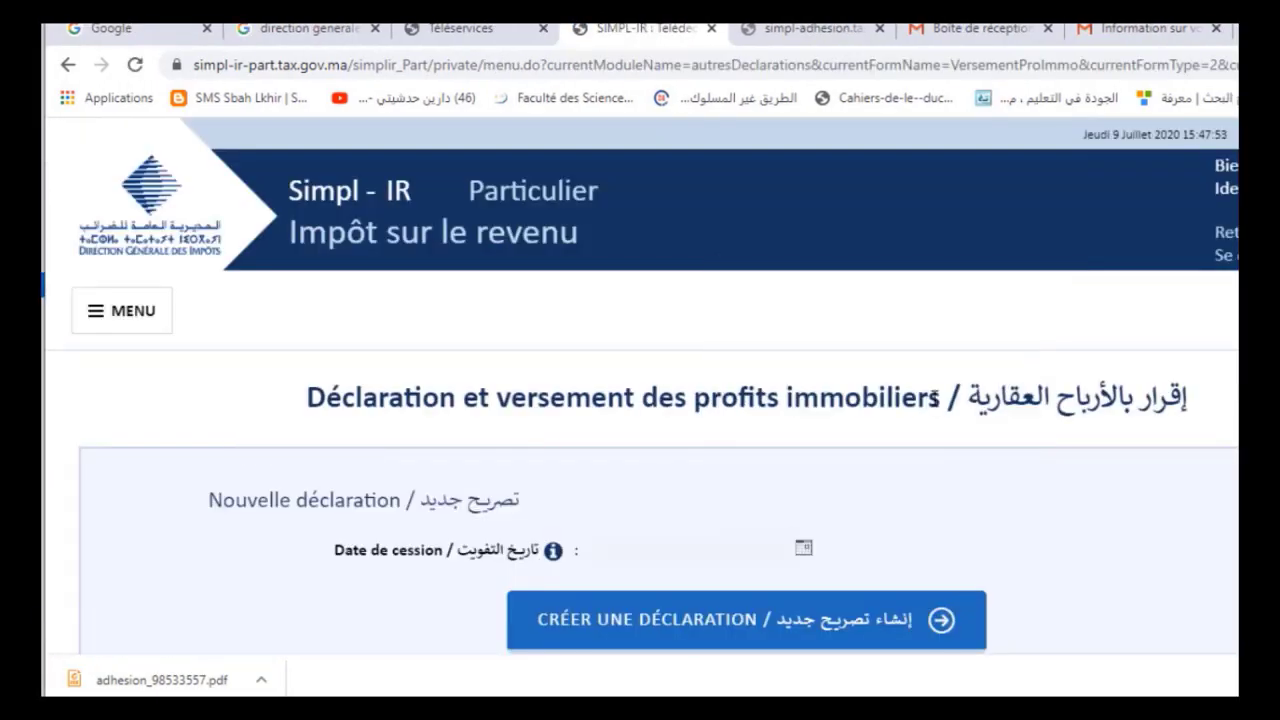
Pick 25 June 2020 as the Date de cession and create a new declaration
scroll(614, 403, down, 2)
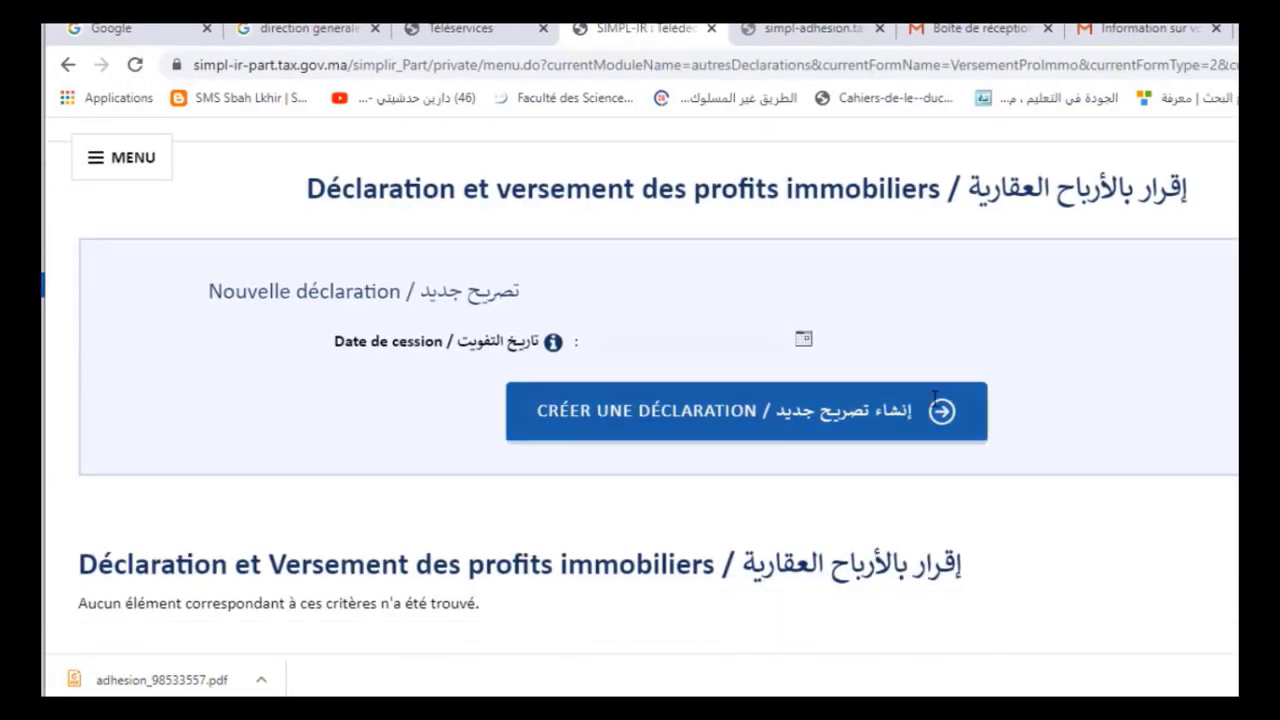
click(805, 342)
click(882, 362)
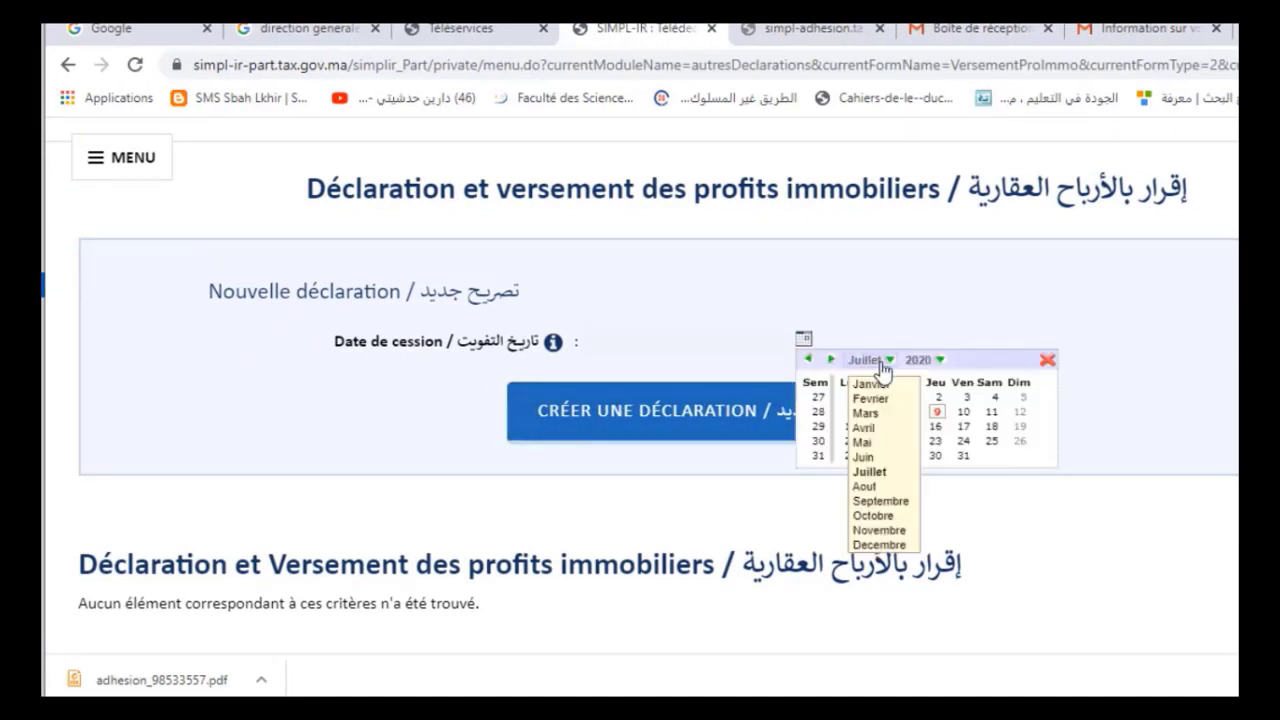
click(890, 457)
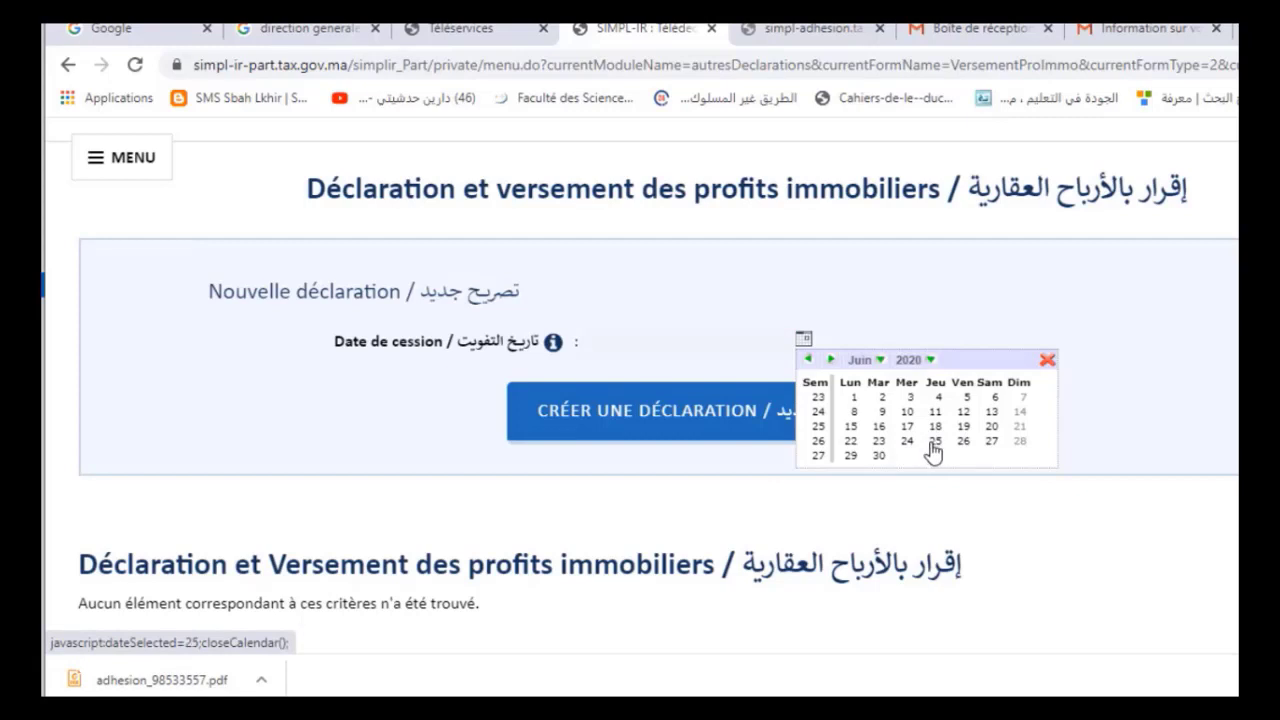
click(934, 445)
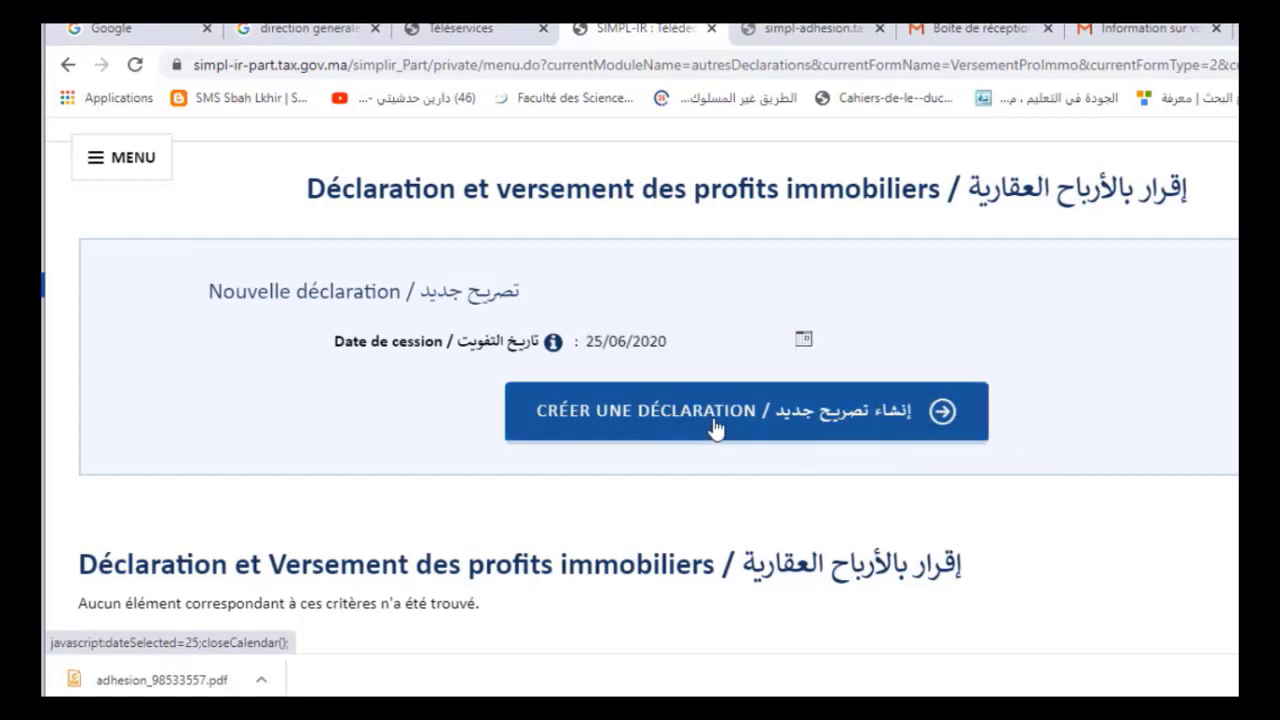
click(760, 418)
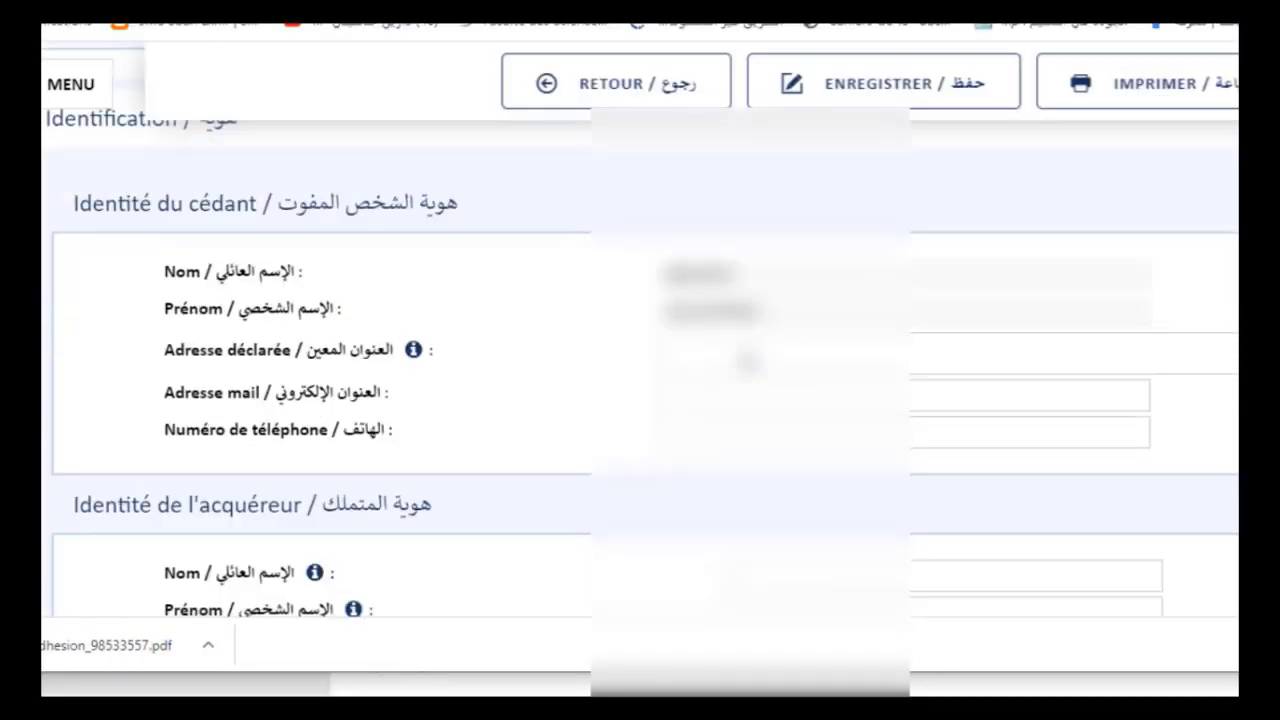
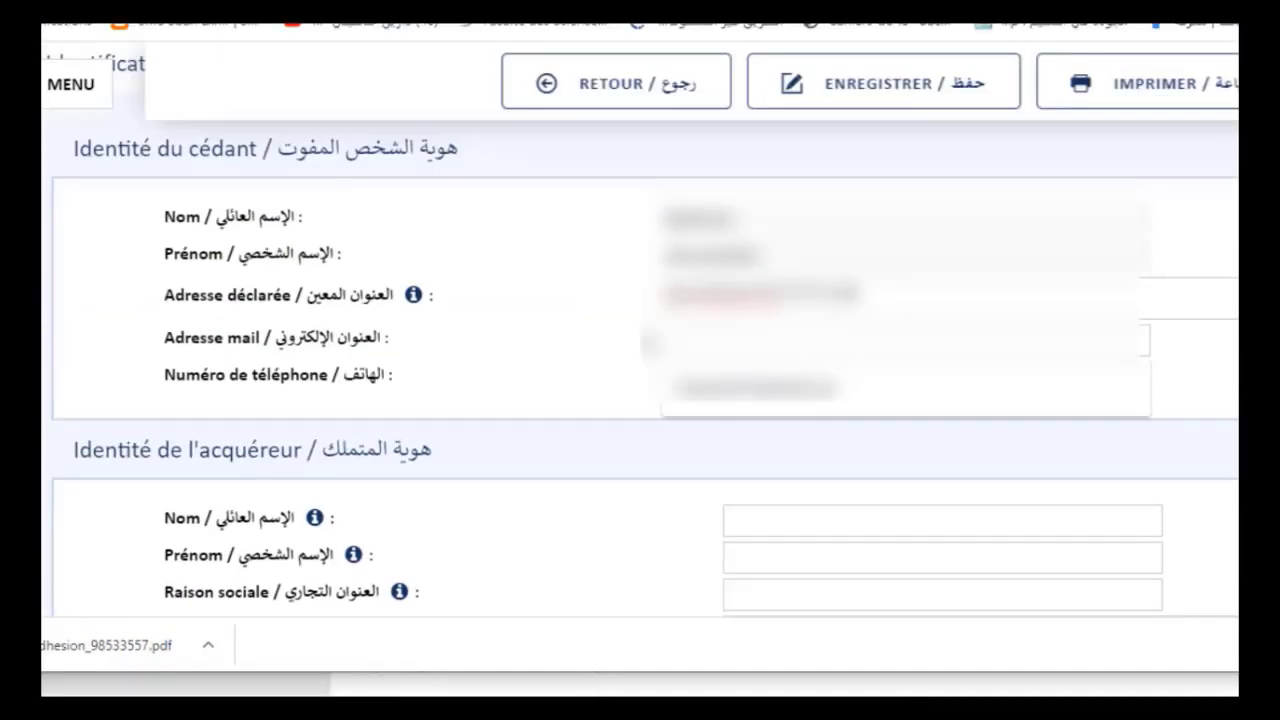
Fill in the seller's declared address, e-mail address and phone number
key(Tab)
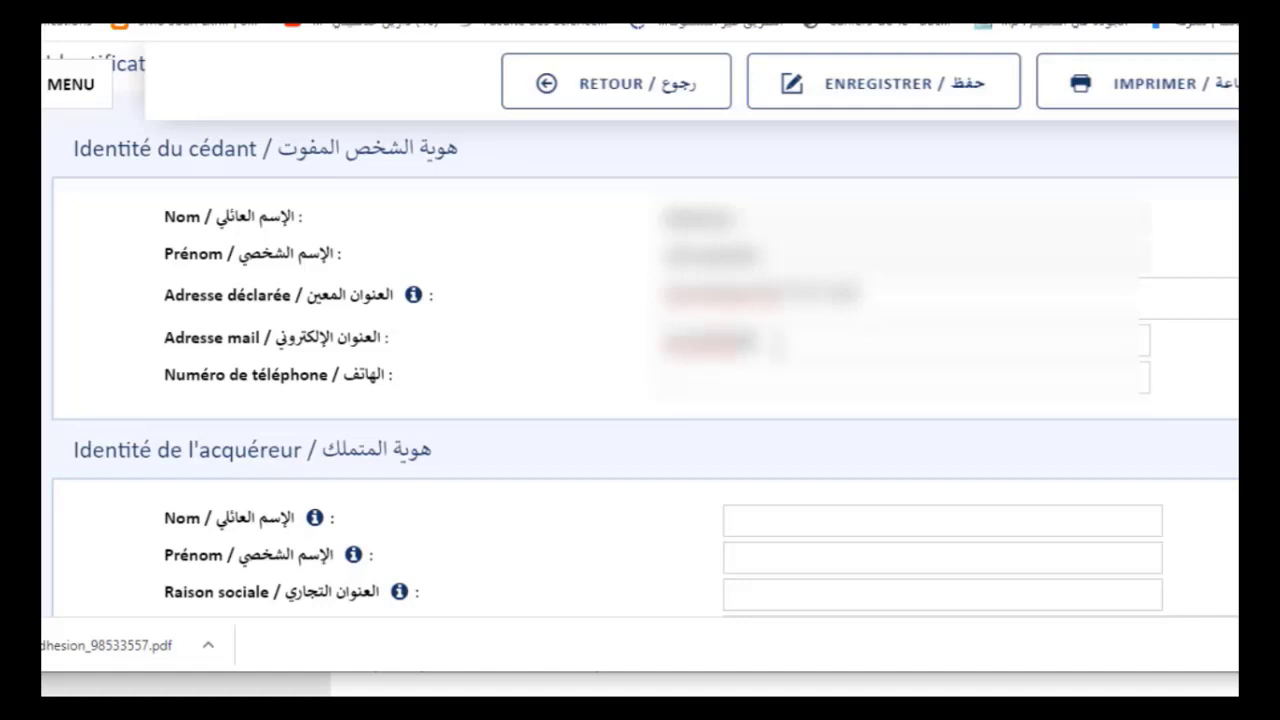
key(Tab)
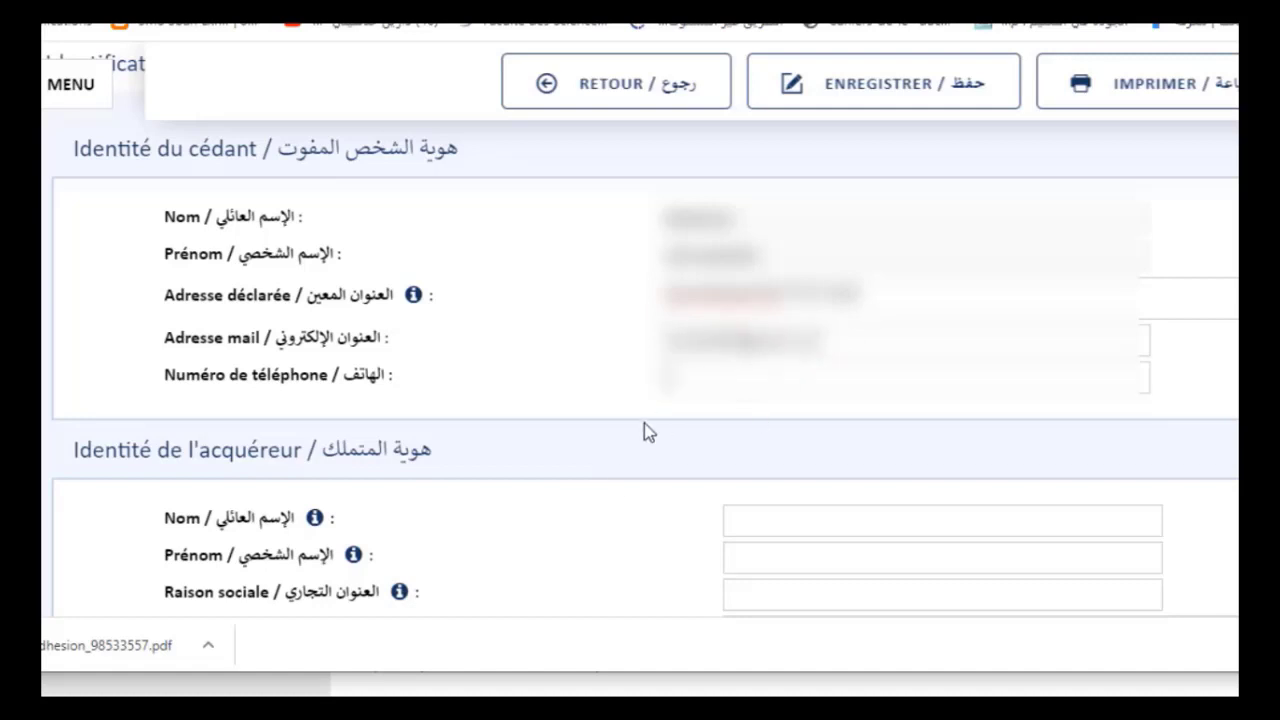
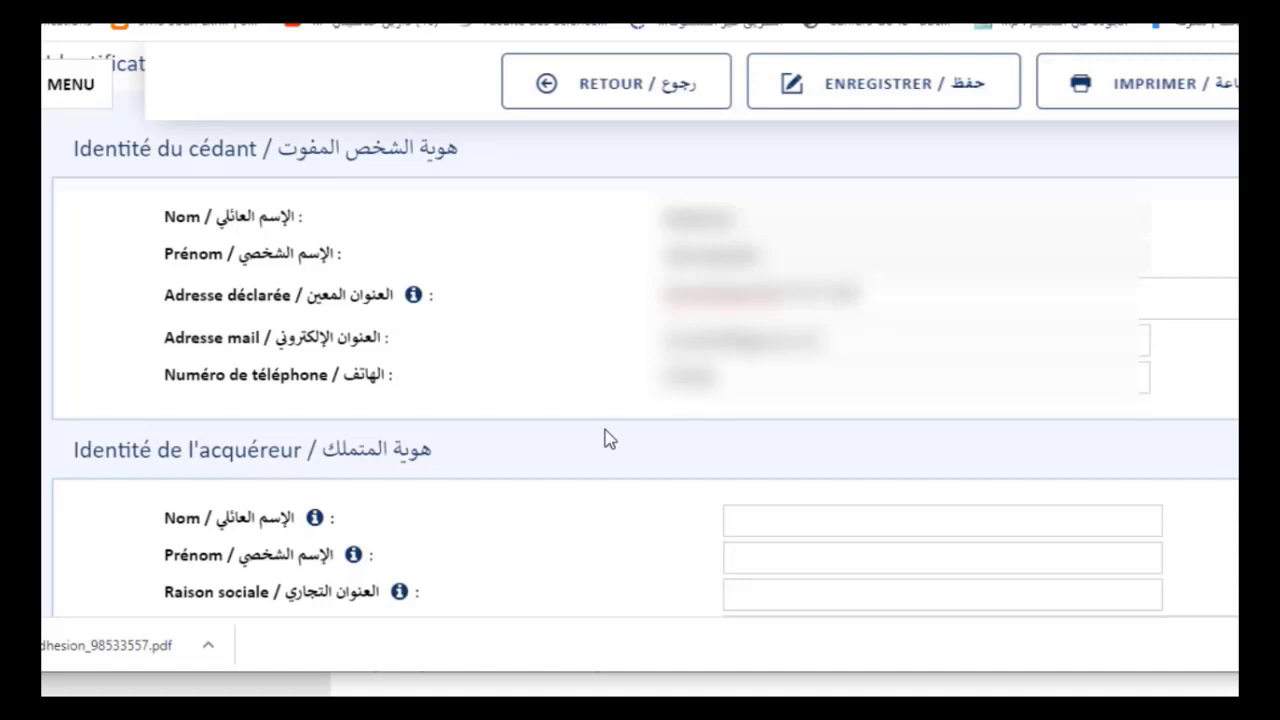
Enter the buyer's last name, first name and street address
scroll(606, 437, down, 1)
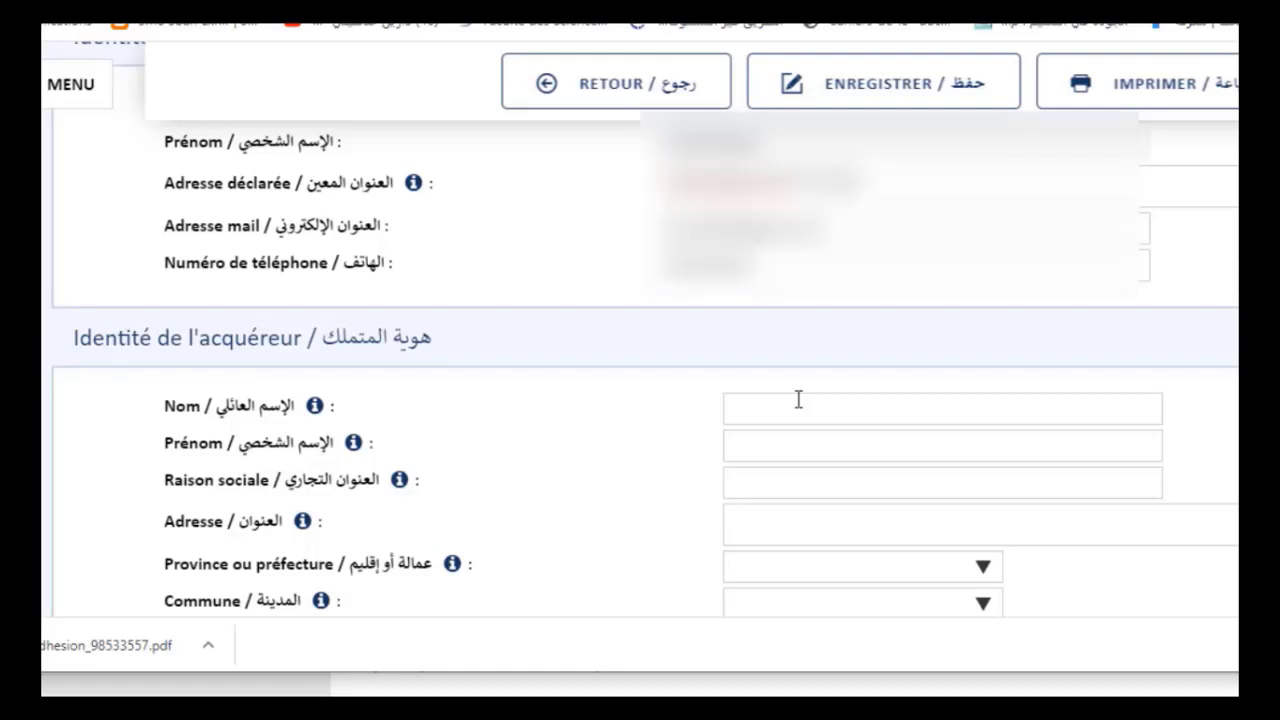
click(798, 400)
text(Alami)
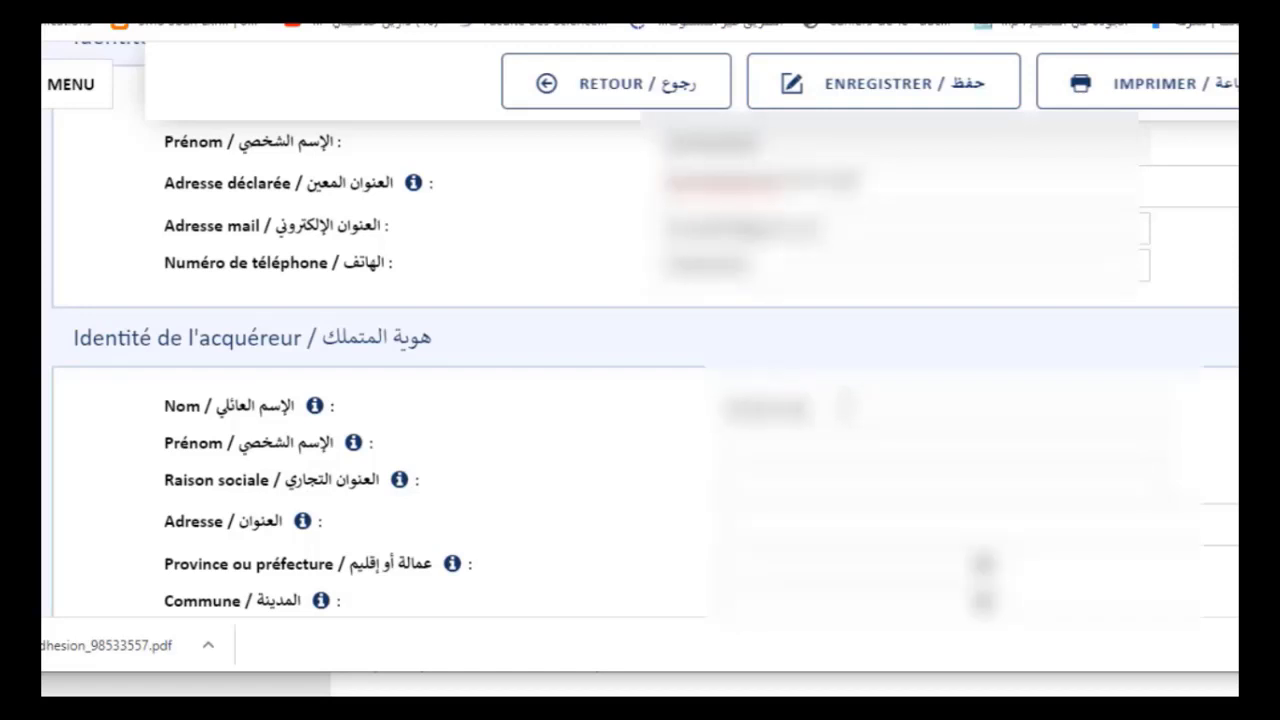
key(BackSpace)
key(BackSpace)
key(BackSpace)
key(BackSpace)
key(BackSpace)
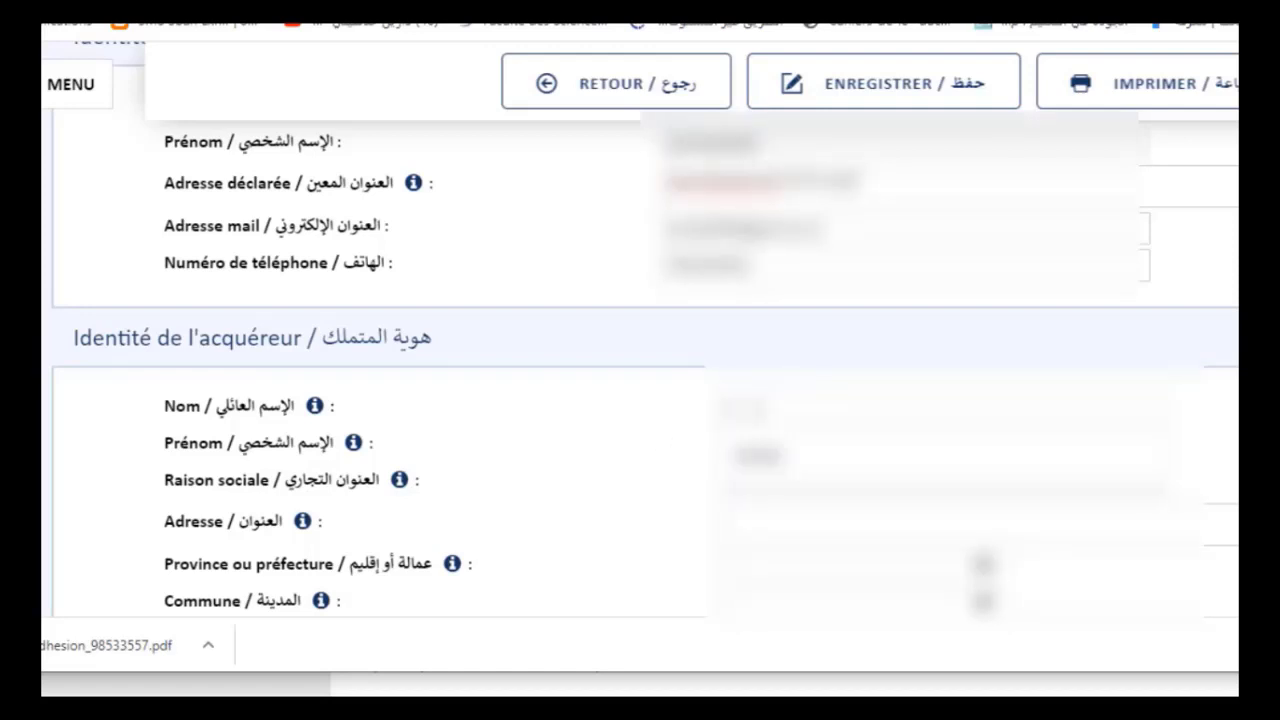
text(Alami)
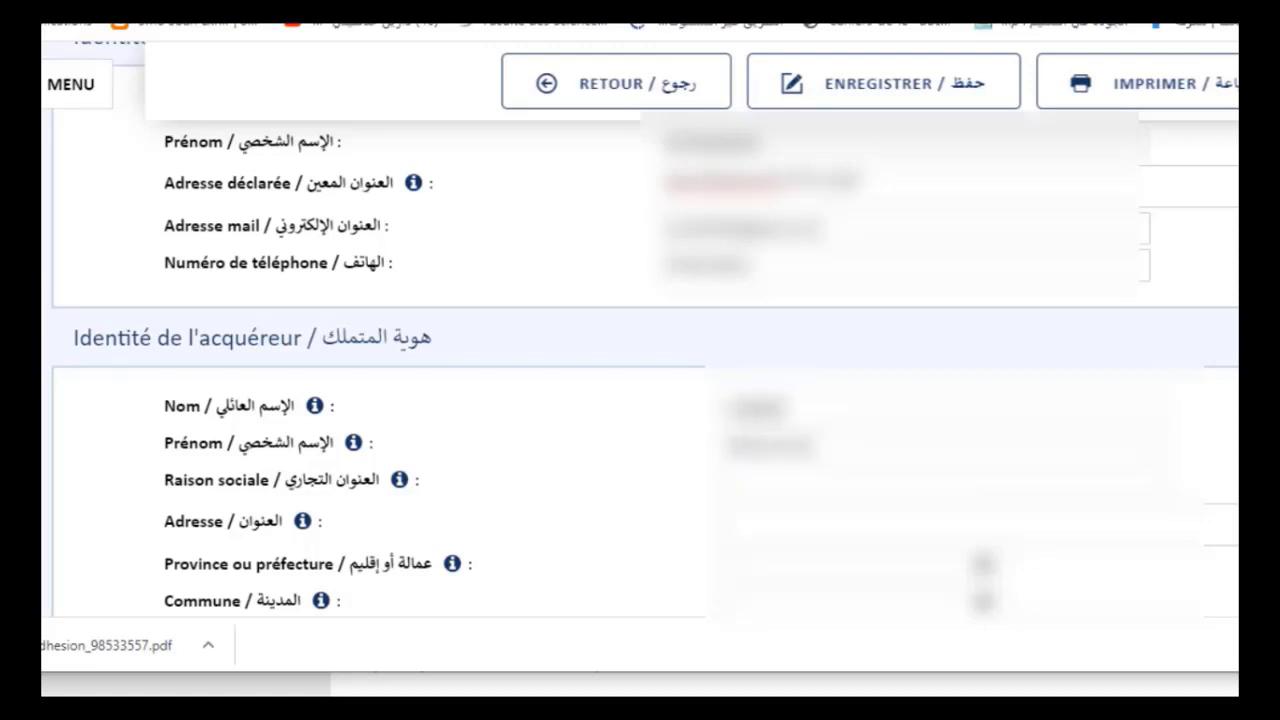
key(BackSpace)
key(BackSpace)
key(BackSpace)
key(BackSpace)
key(BackSpace)
text(Alami)
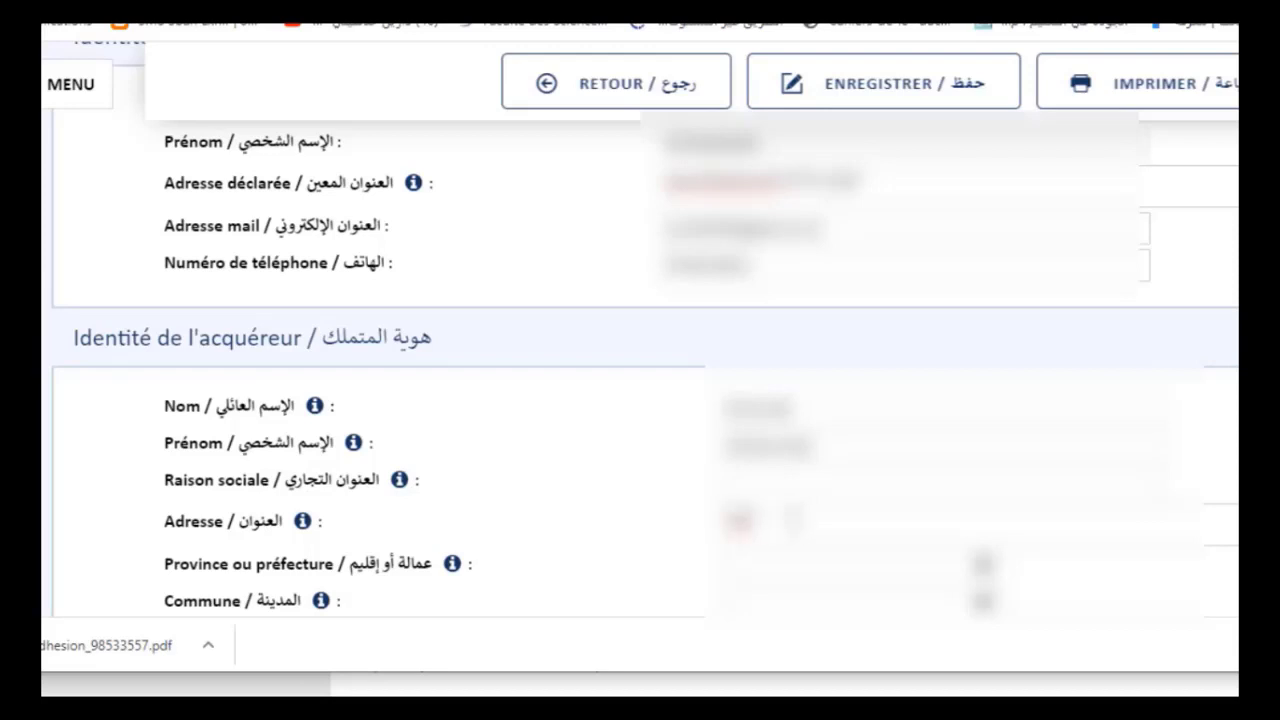
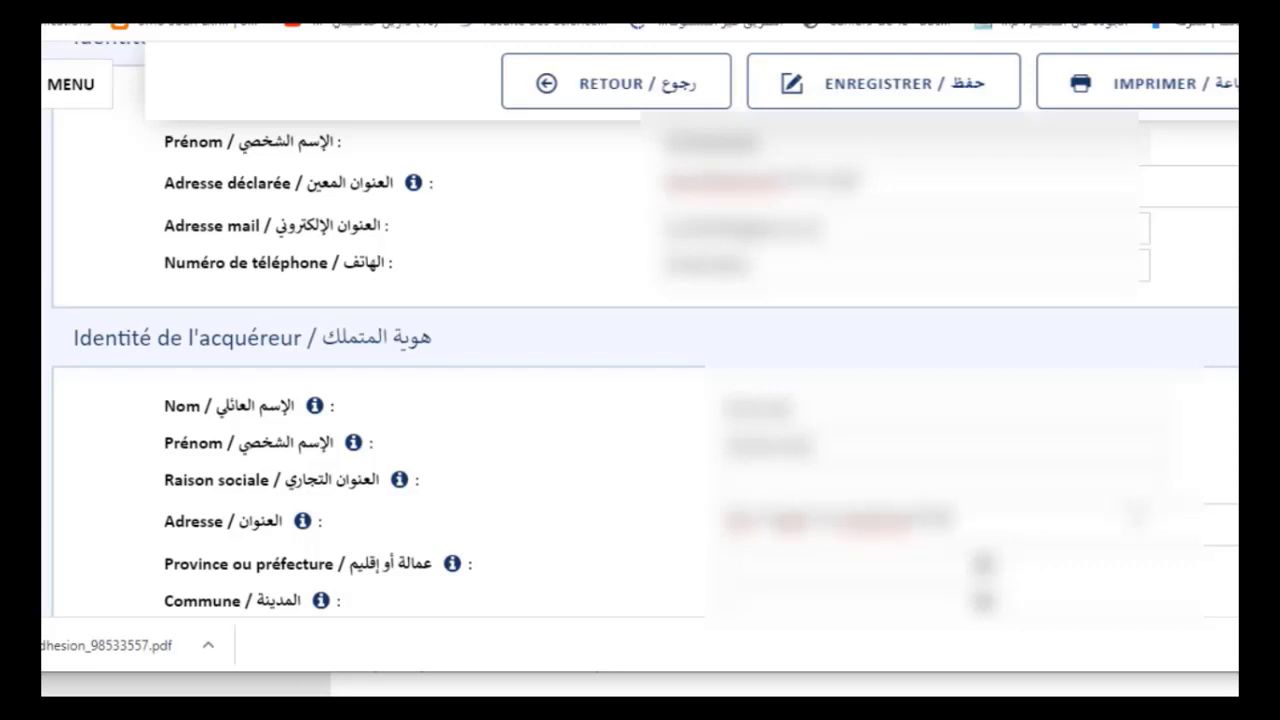
Choose the buyer's province and commune, then show the Situation juridique options for the property
scroll(900, 400, down, 2)
click(975, 343)
scroll(850, 250, down, 5)
click(850, 315)
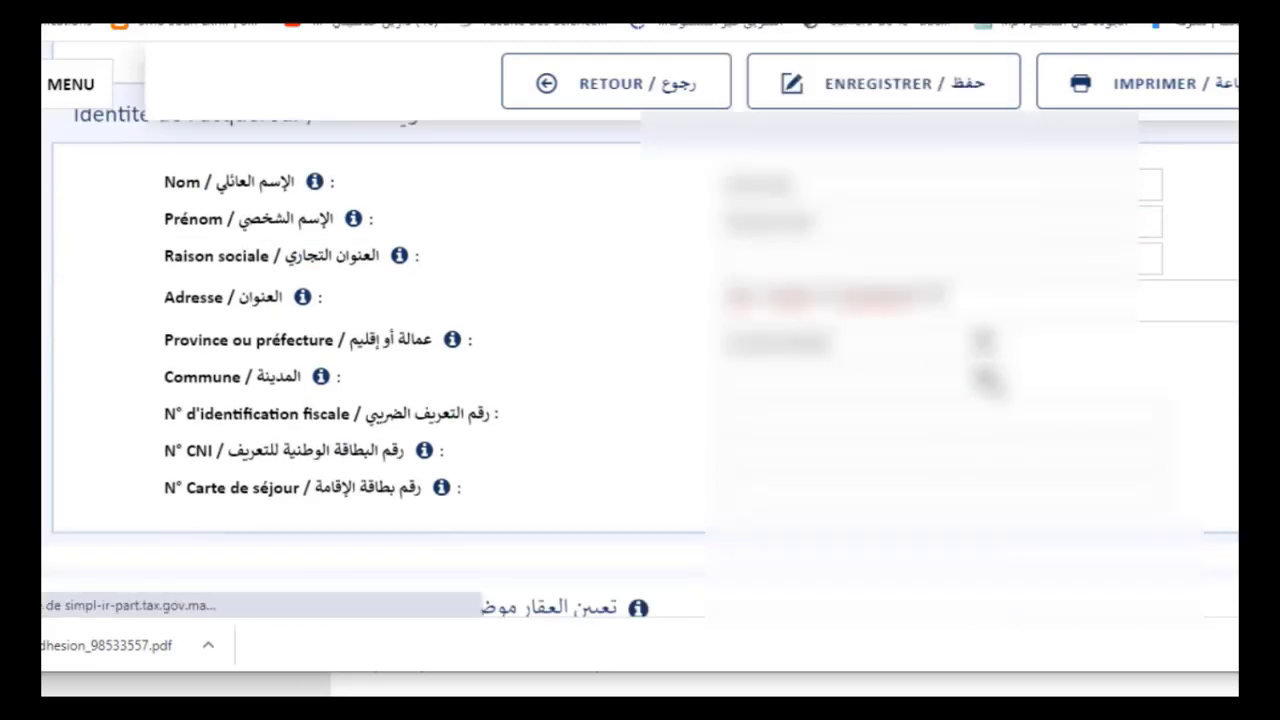
scroll(640, 360, down, 1)
click(985, 371)
click(850, 628)
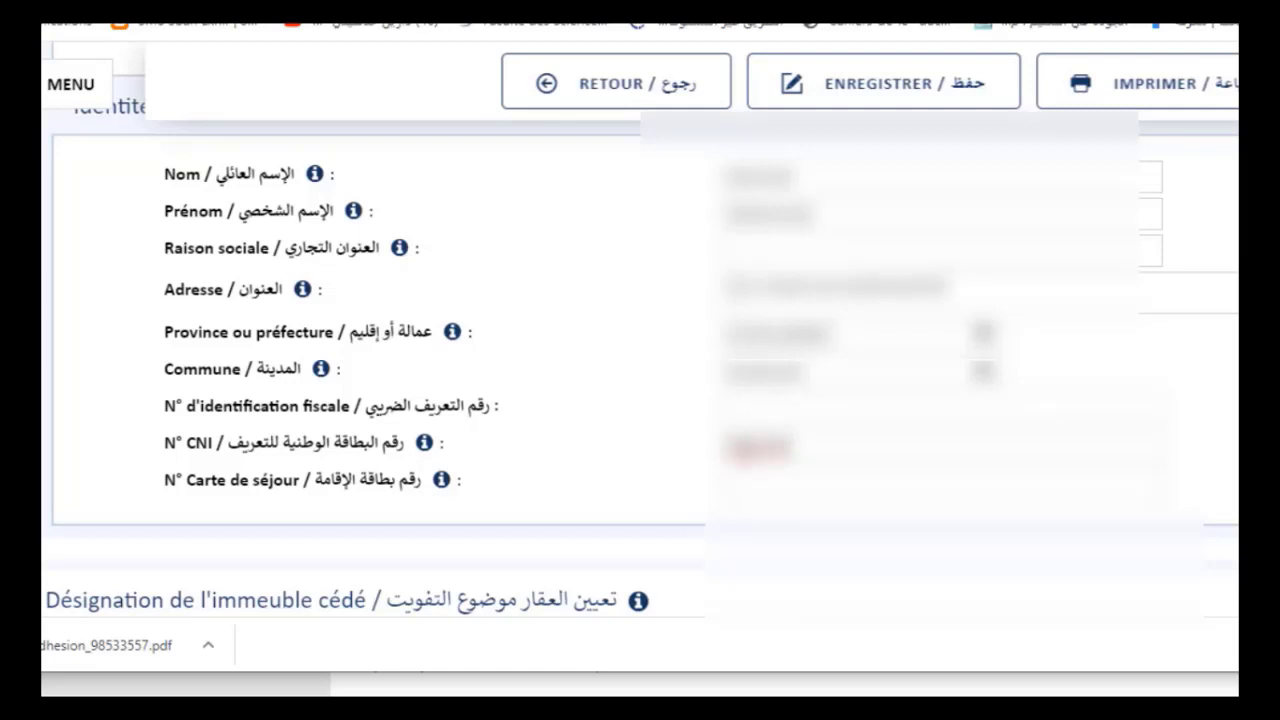
scroll(750, 446, down, 3)
click(900, 372)
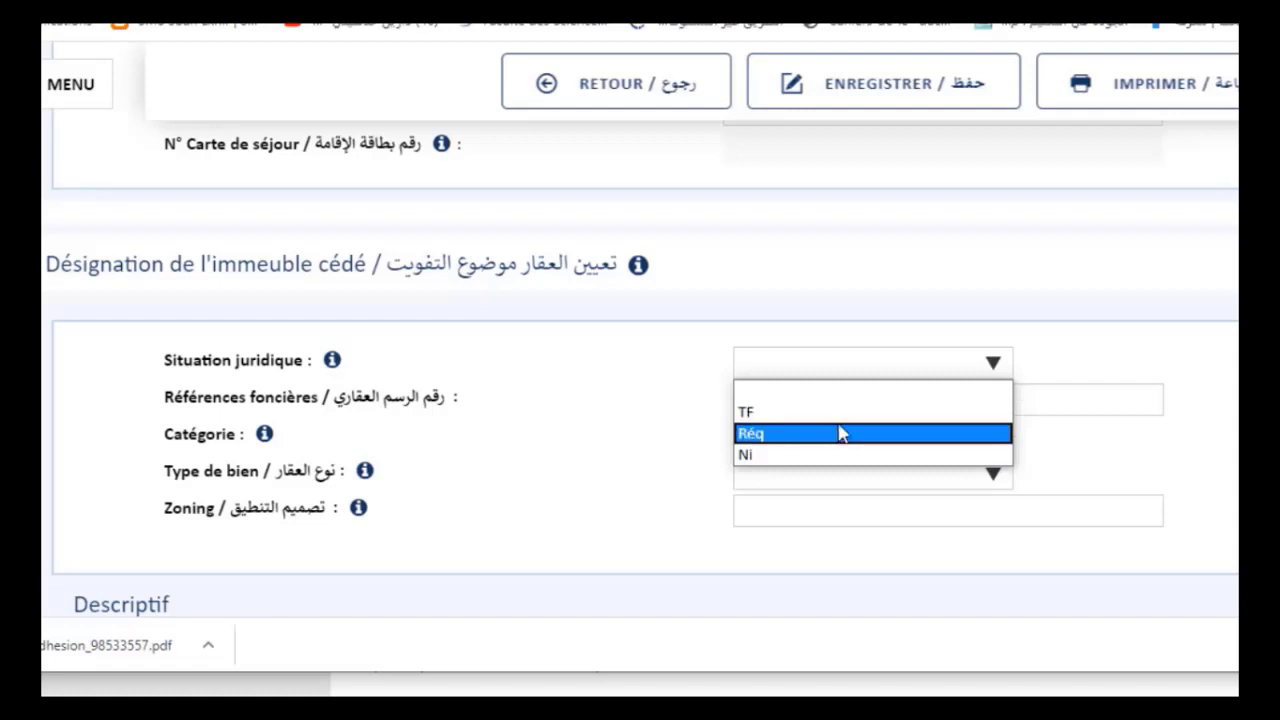
Set the legal status to TF, fill the land-title reference from a suggestion, and choose category Terrain
click(746, 412)
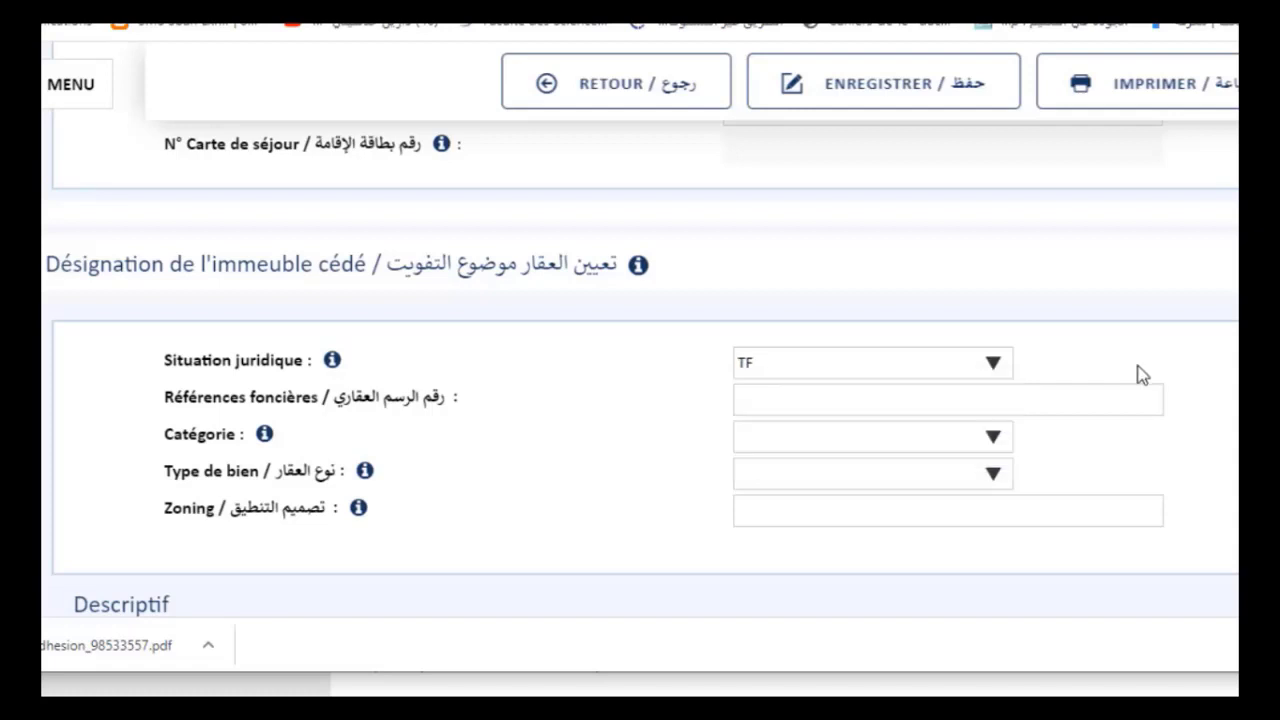
click(917, 399)
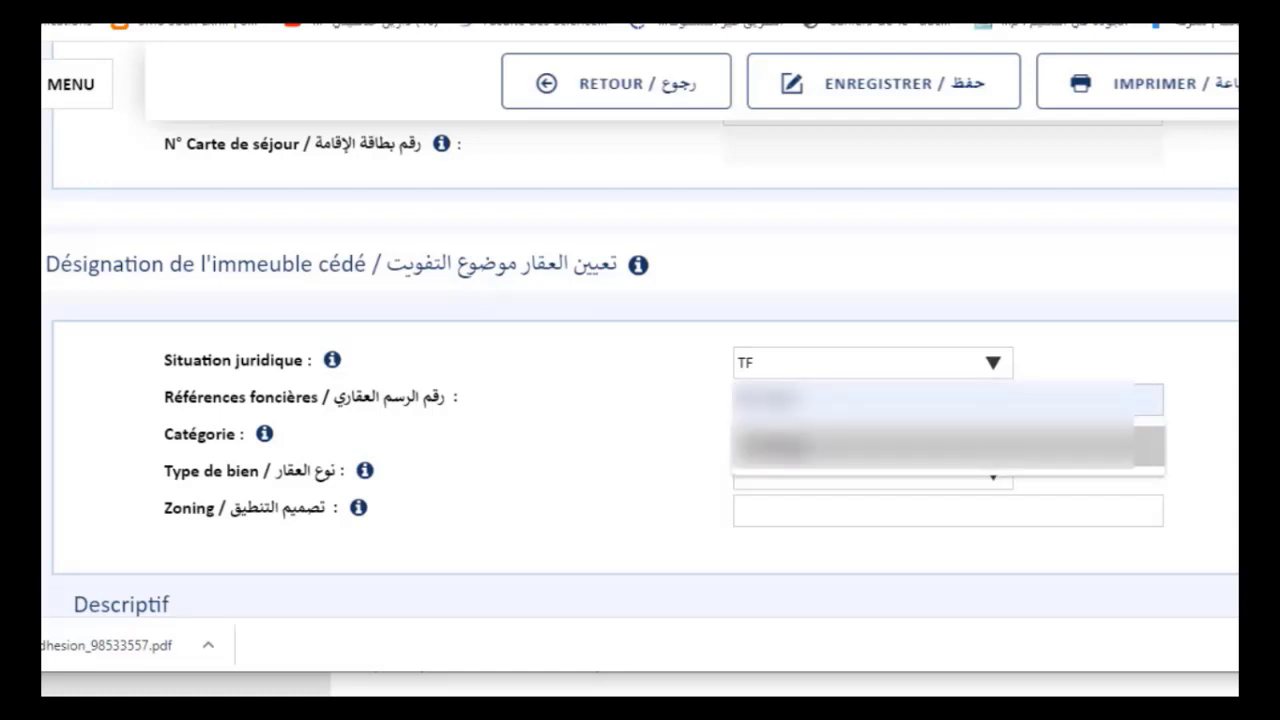
click(795, 442)
click(840, 446)
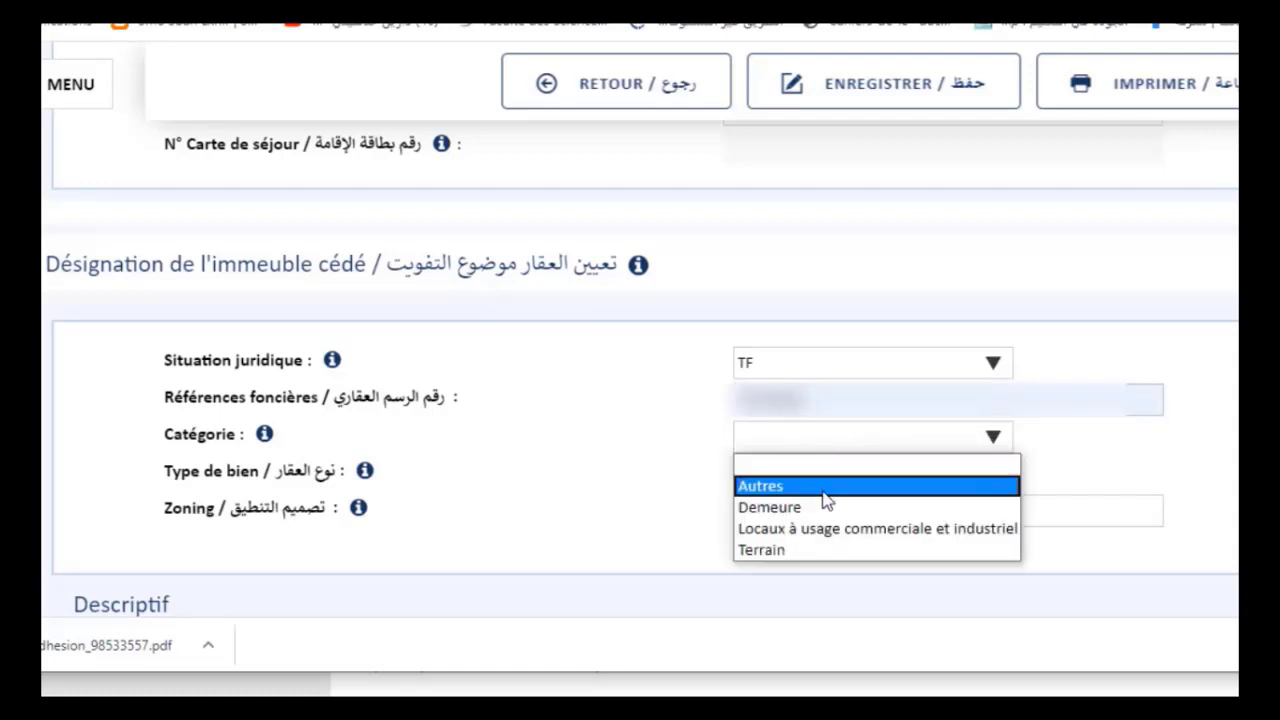
click(806, 551)
Choose the property's Type de bien and Zoning values
scroll(820, 494, down, 3)
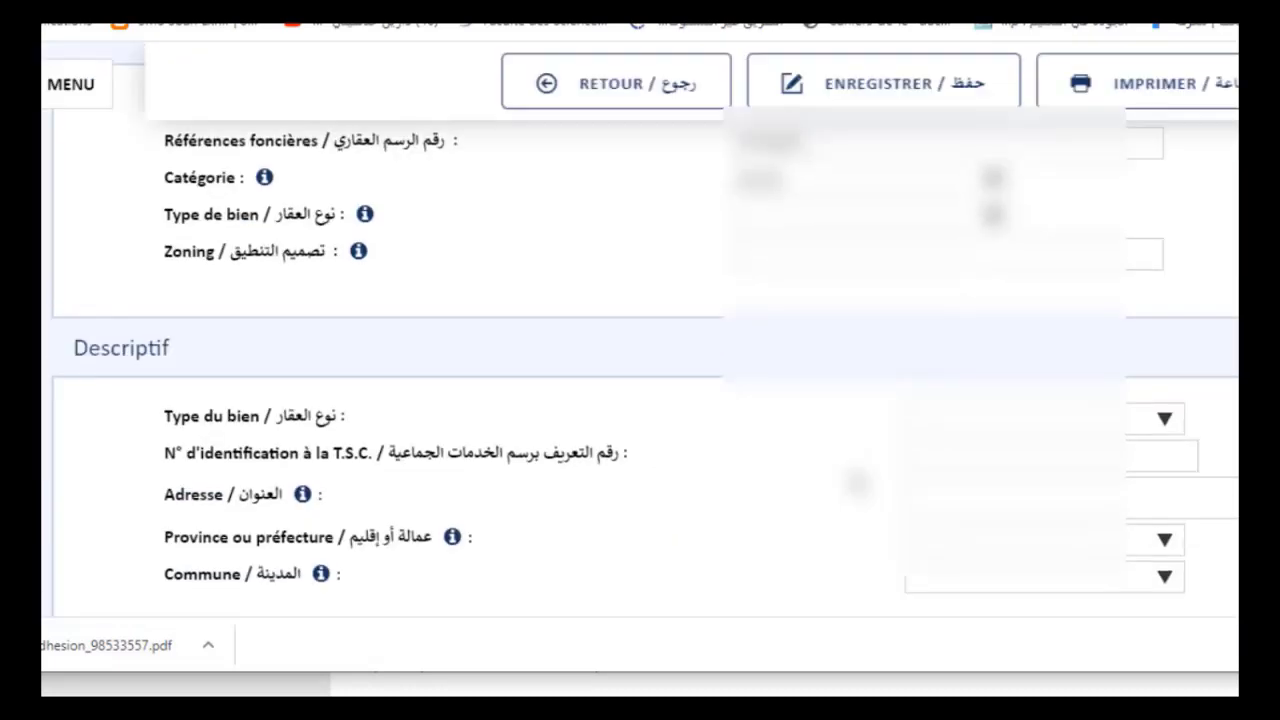
click(946, 234)
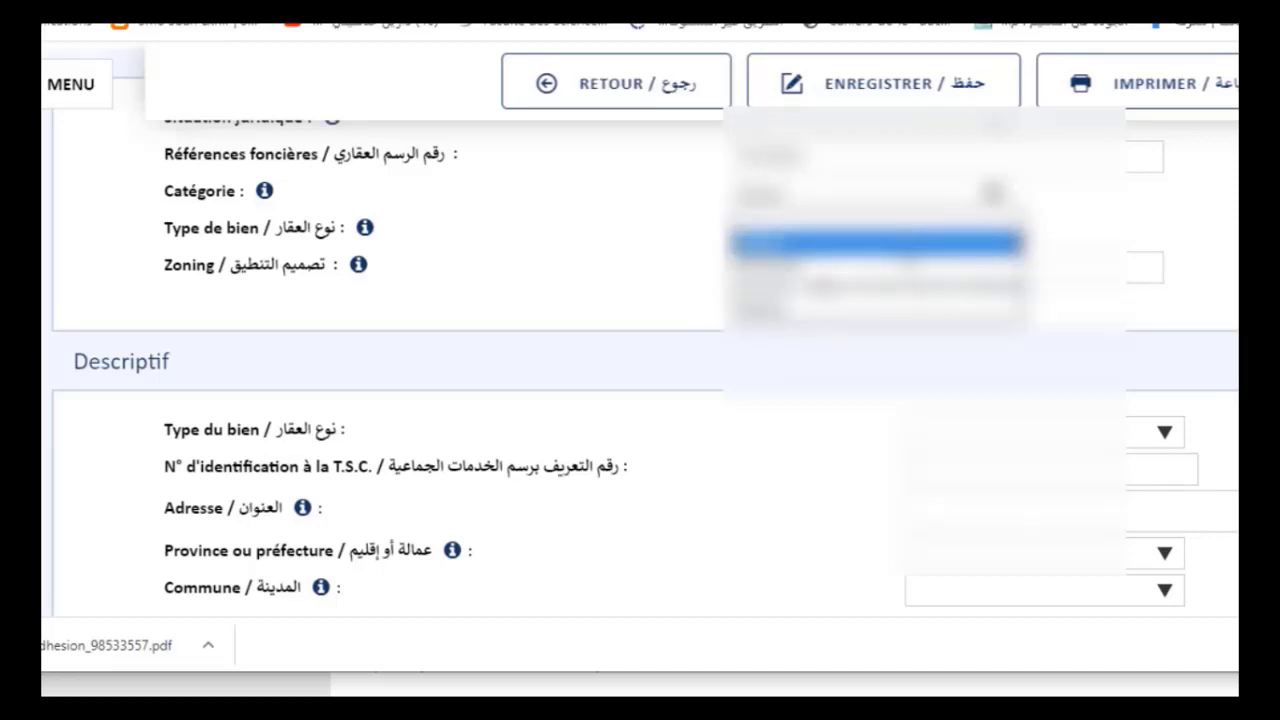
click(914, 248)
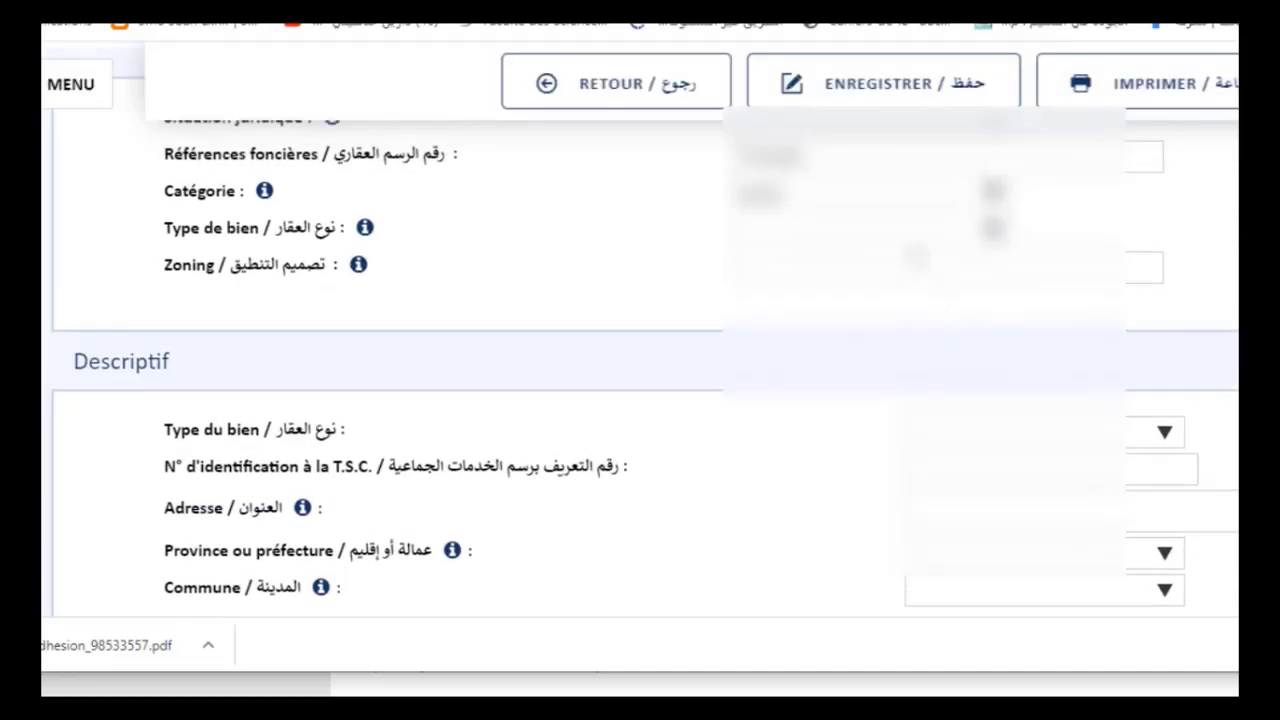
click(950, 232)
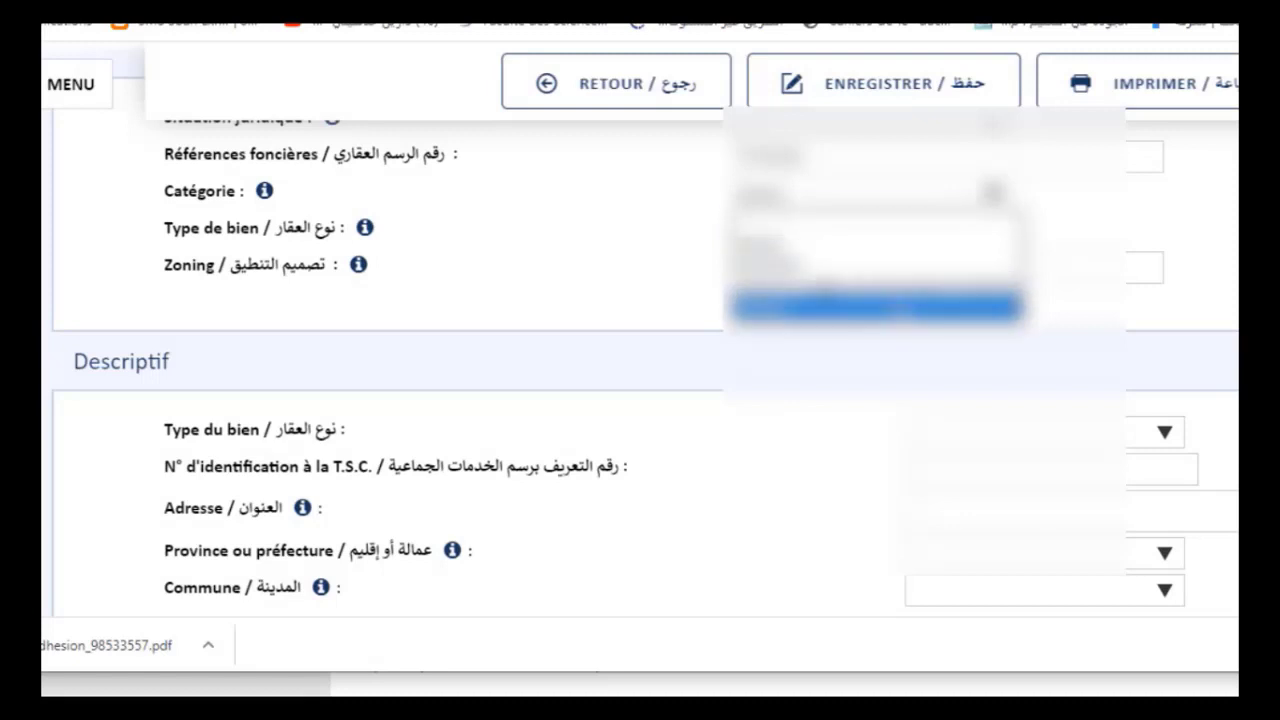
click(898, 308)
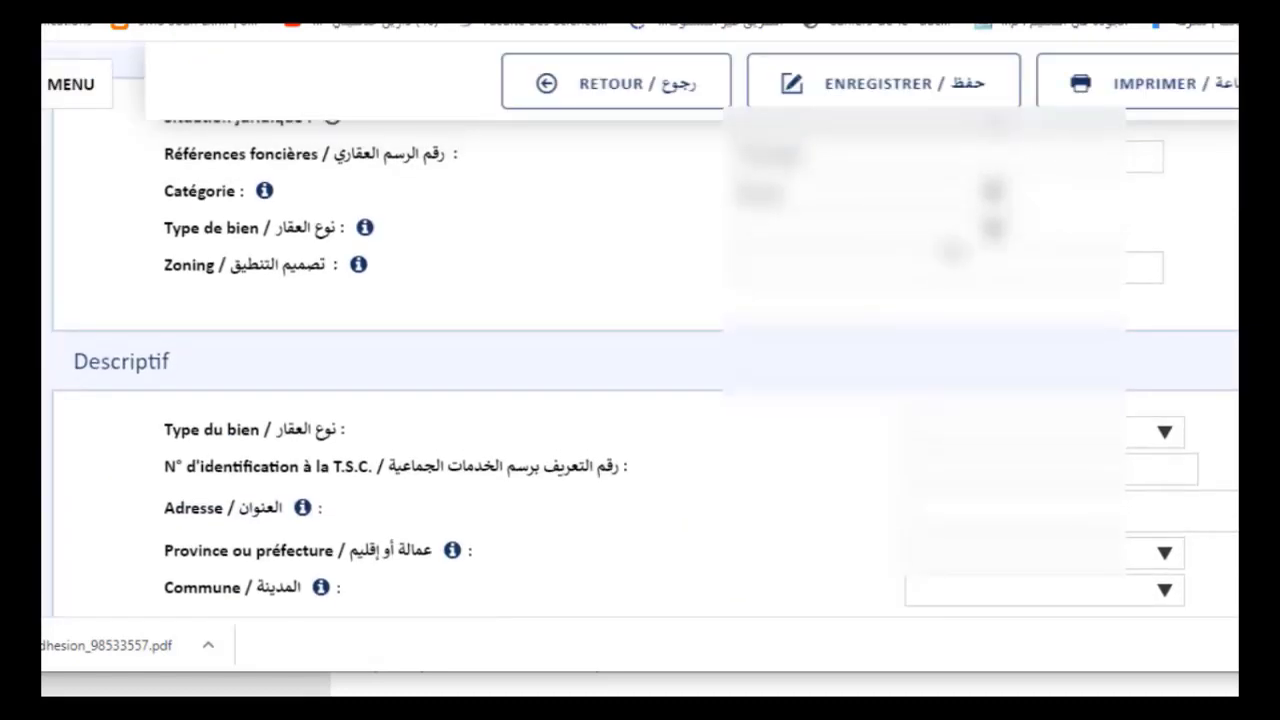
click(900, 267)
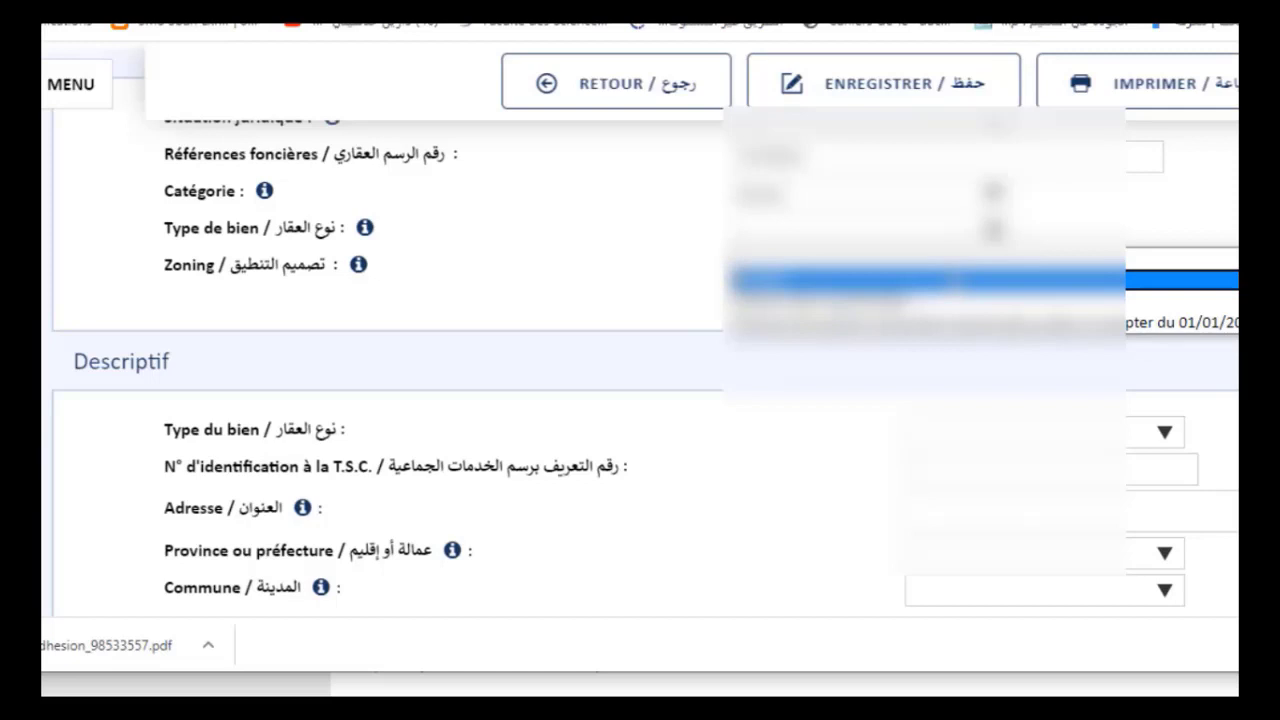
click(930, 280)
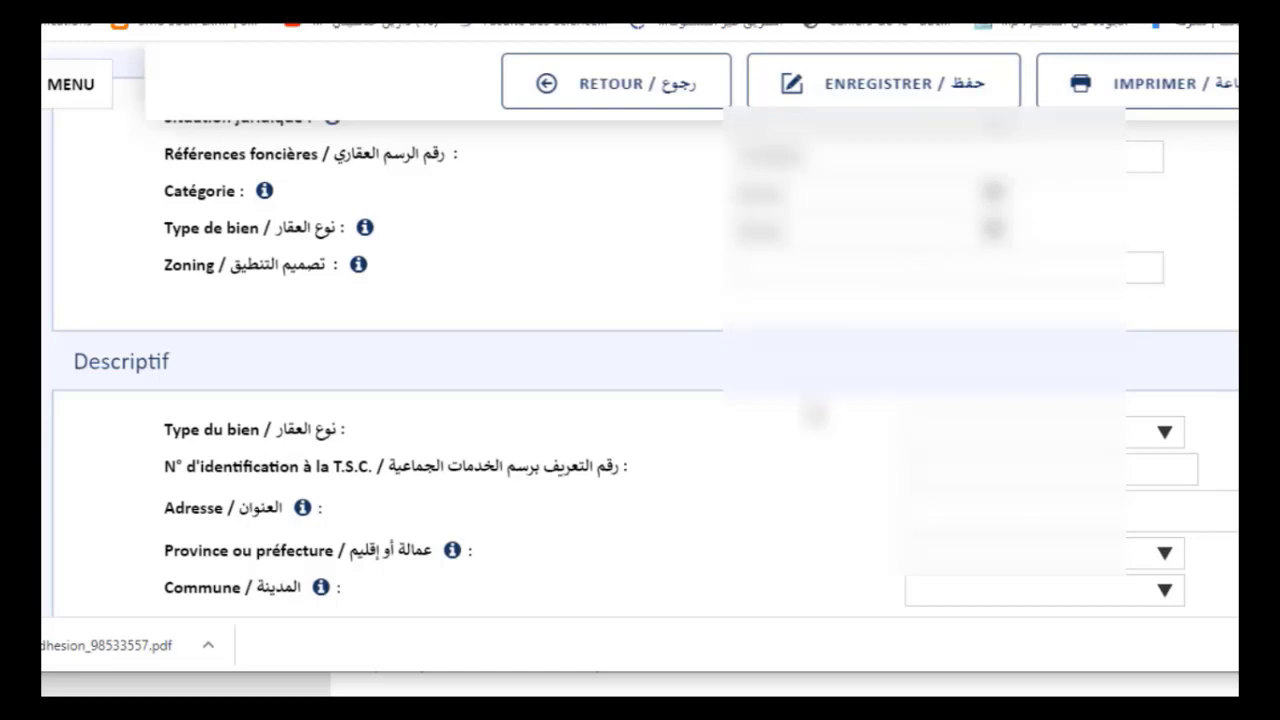
Mark the land as Non loti with total area 25390,00 and covered area 0
scroll(815, 412, down, 3)
click(1000, 250)
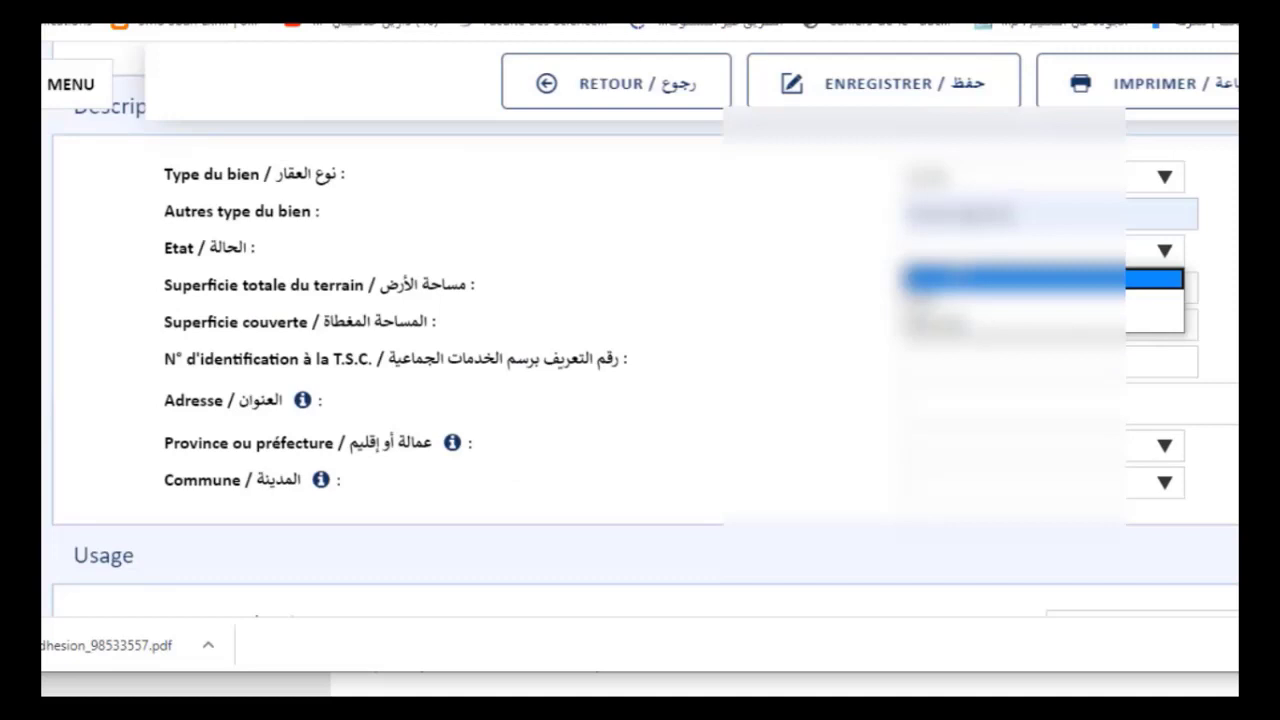
click(968, 322)
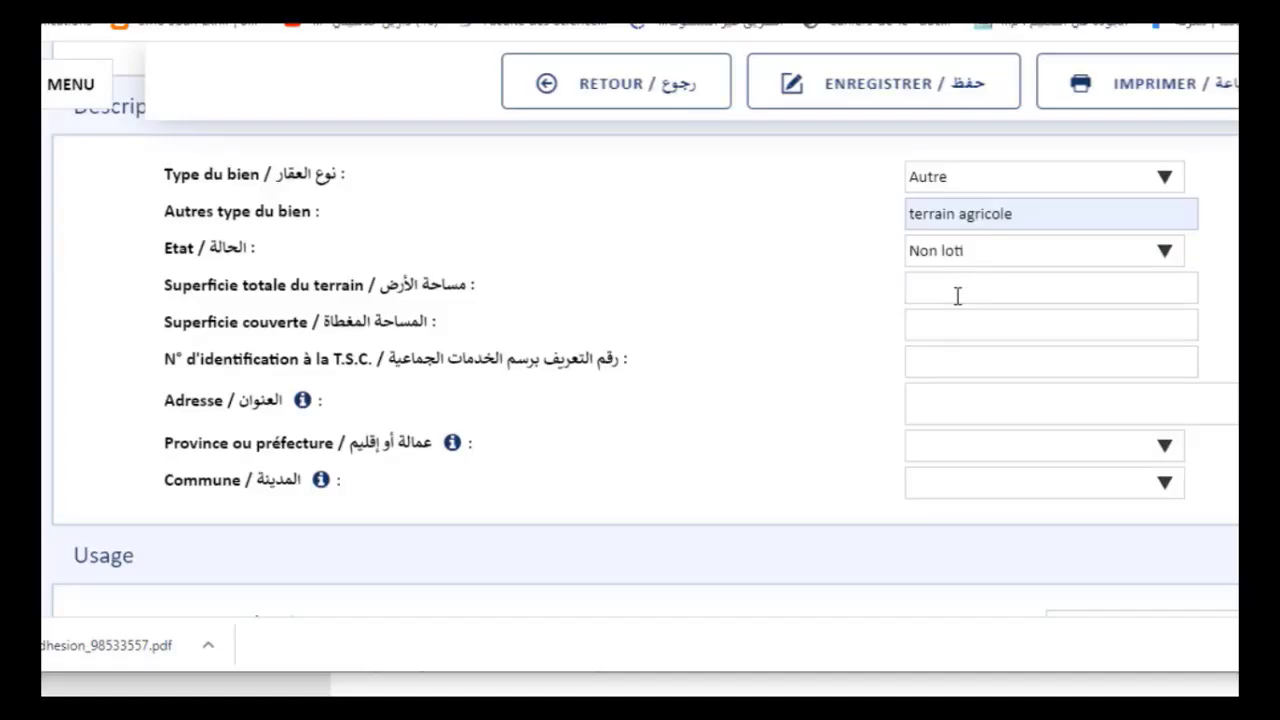
click(983, 292)
click(975, 338)
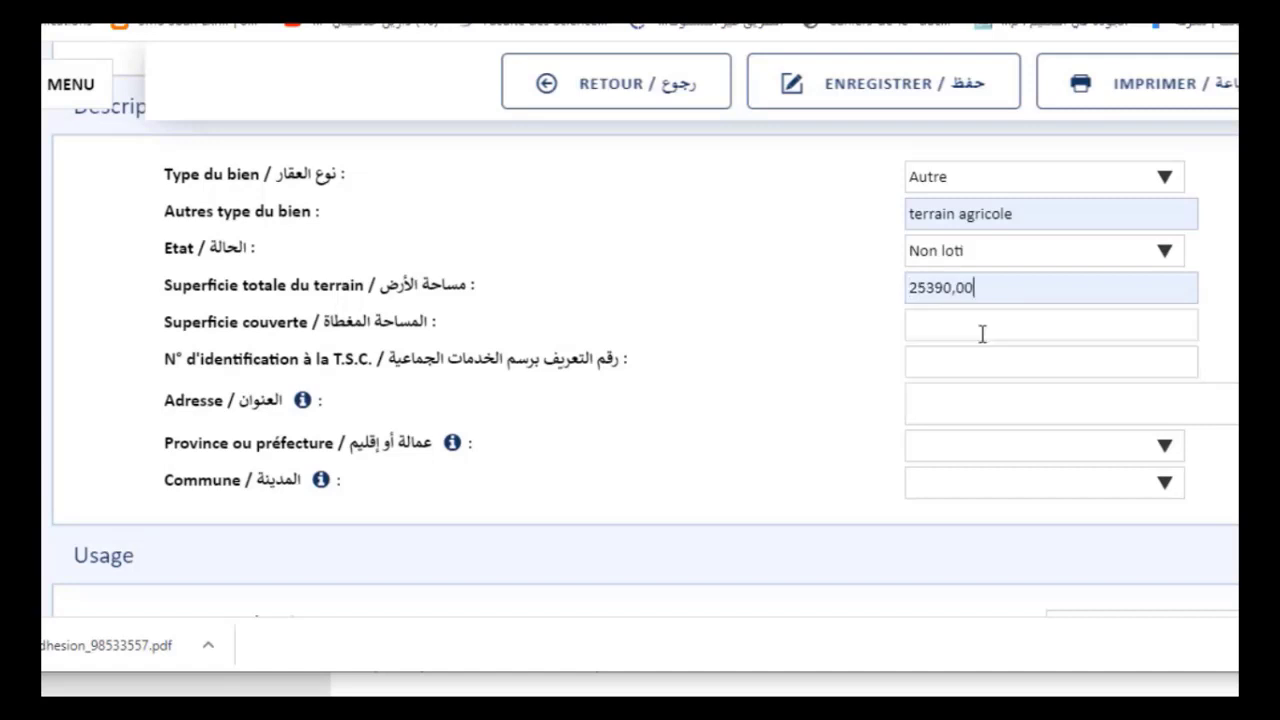
click(986, 321)
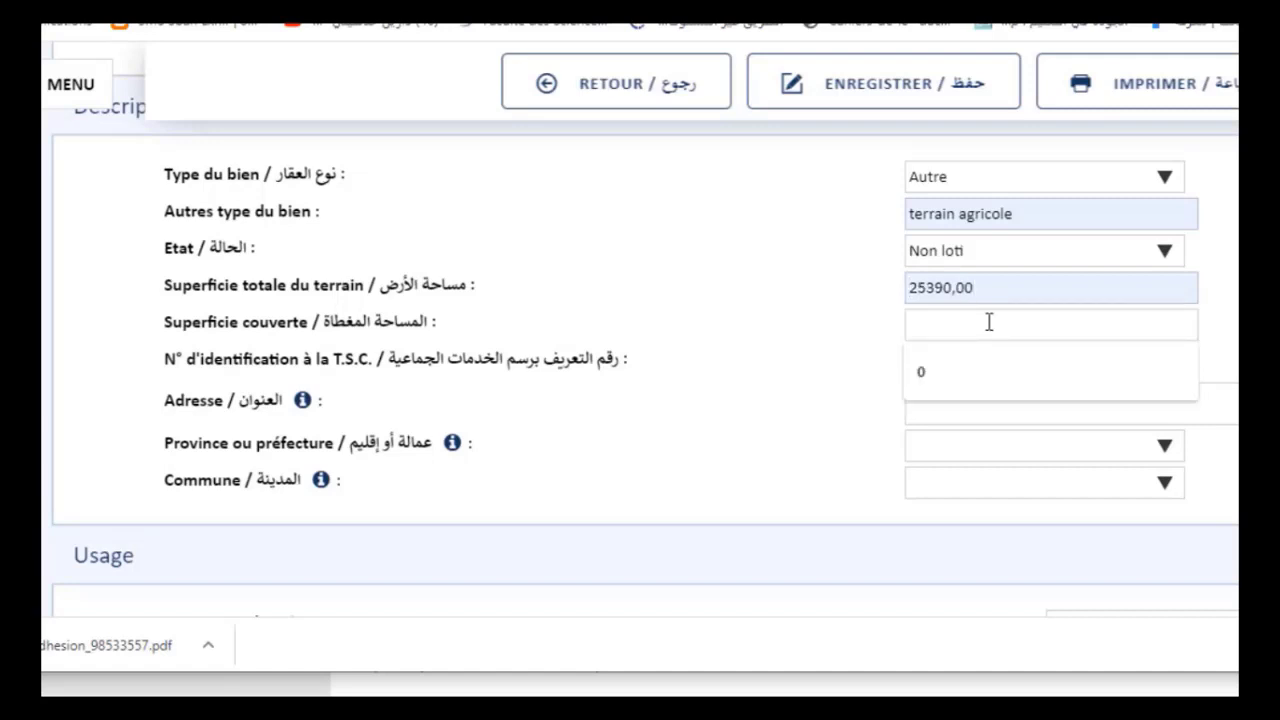
click(980, 364)
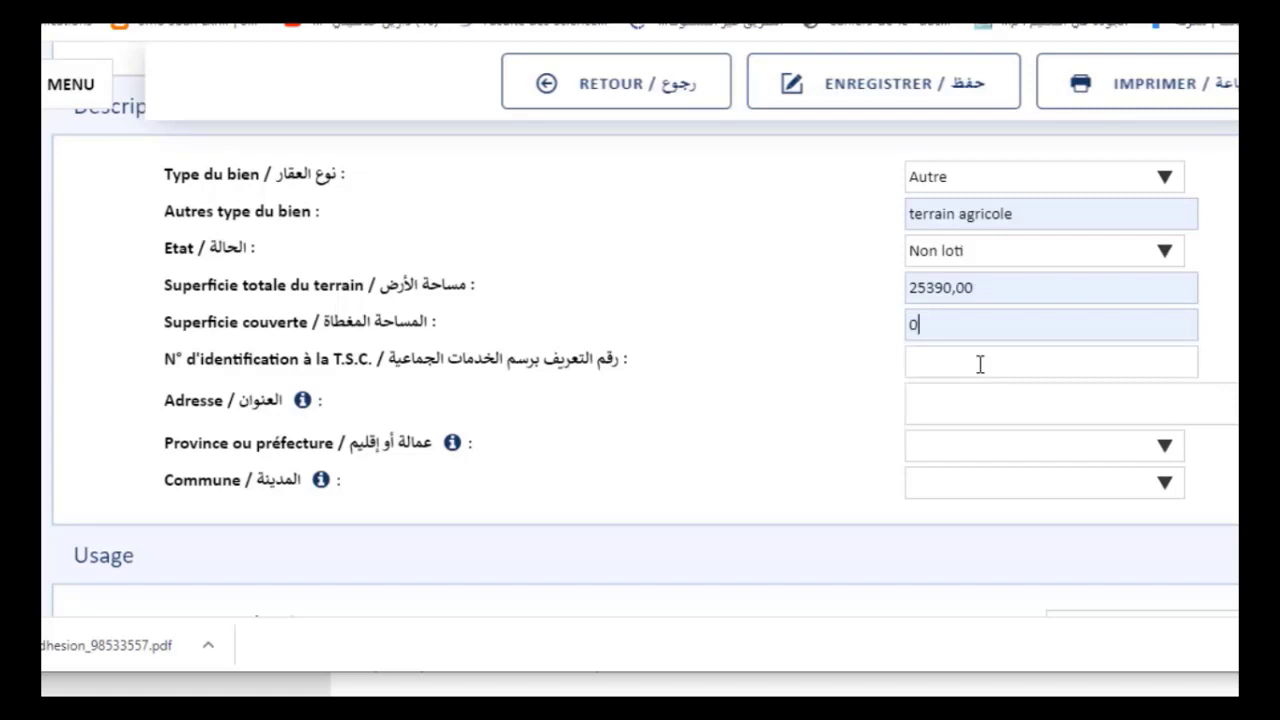
click(980, 364)
Select the property's province, starting with O, from the province list
click(973, 400)
click(973, 447)
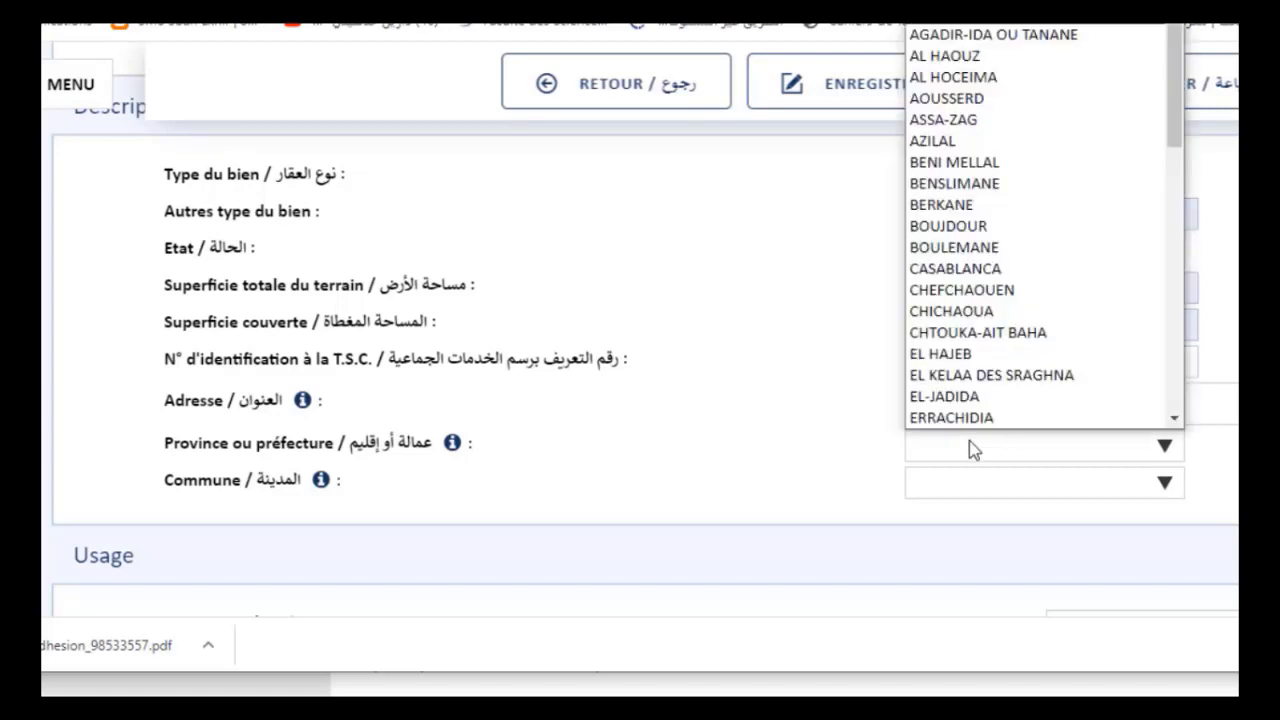
key(o)
key(o)
key(o)
key(Return)
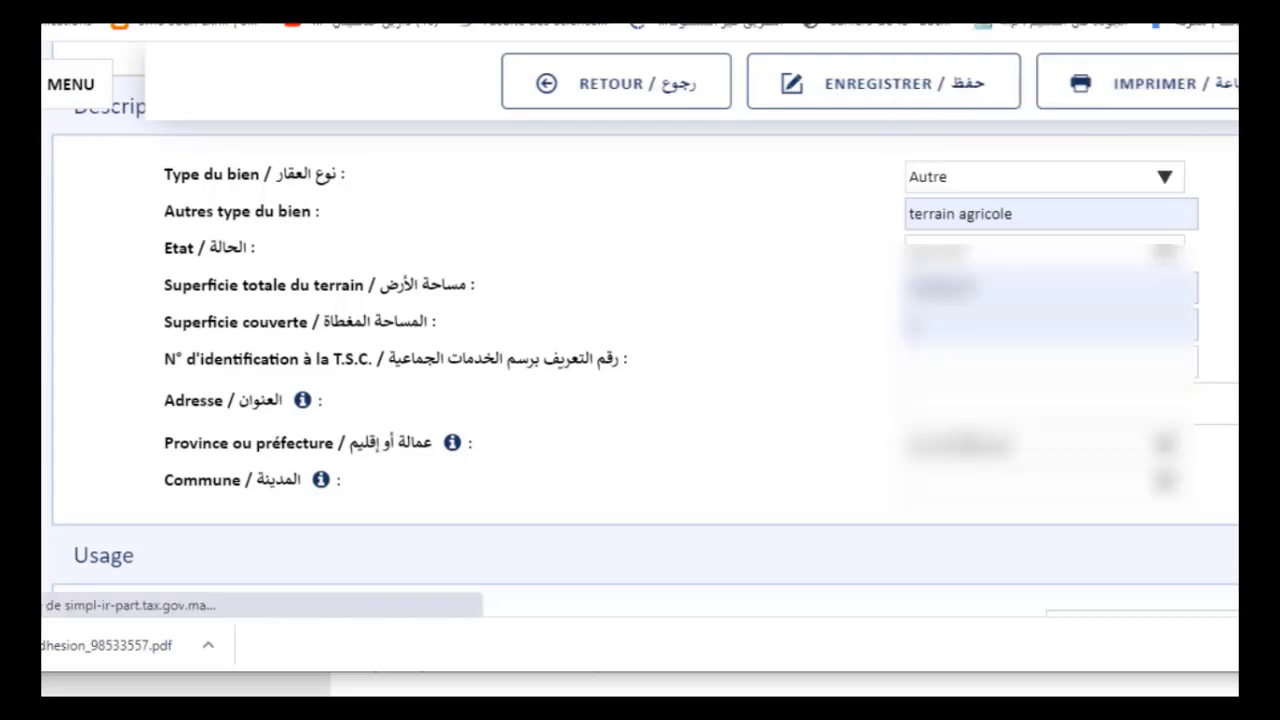
scroll(1254, 291, down, 3)
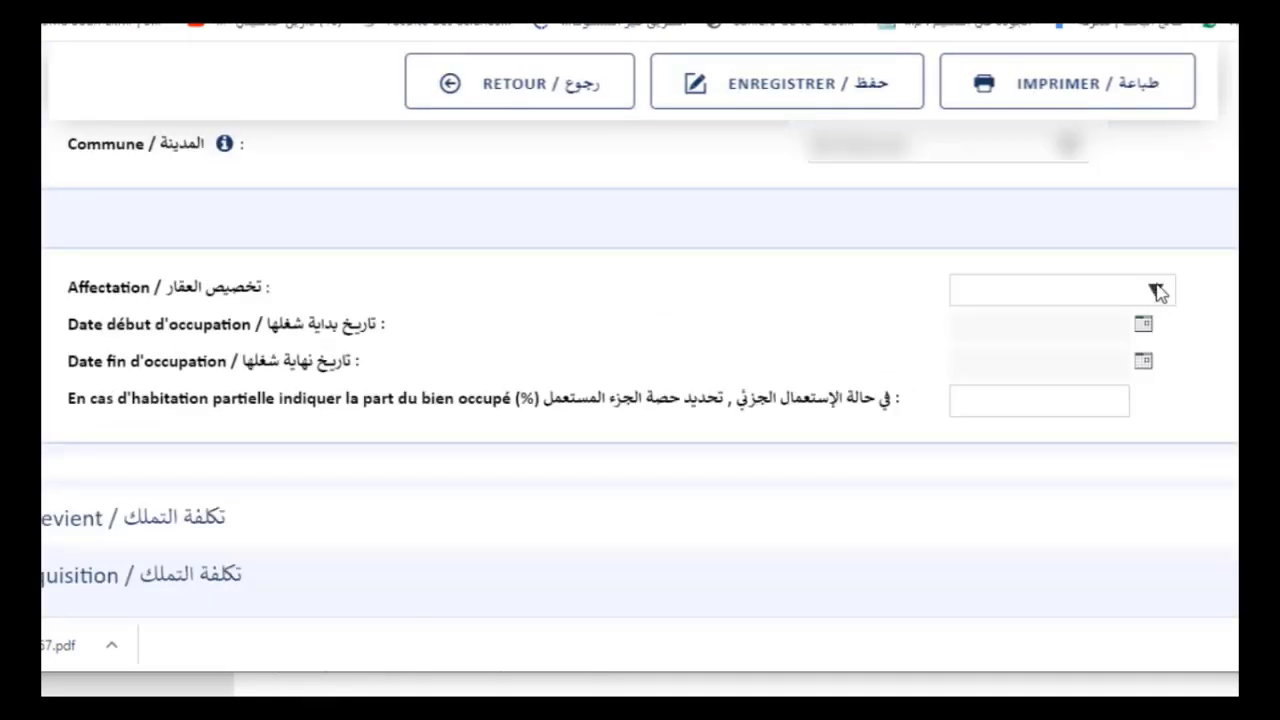
Set the occupation start date to 12/02/2009, leaving Affectation unchanged
click(1157, 291)
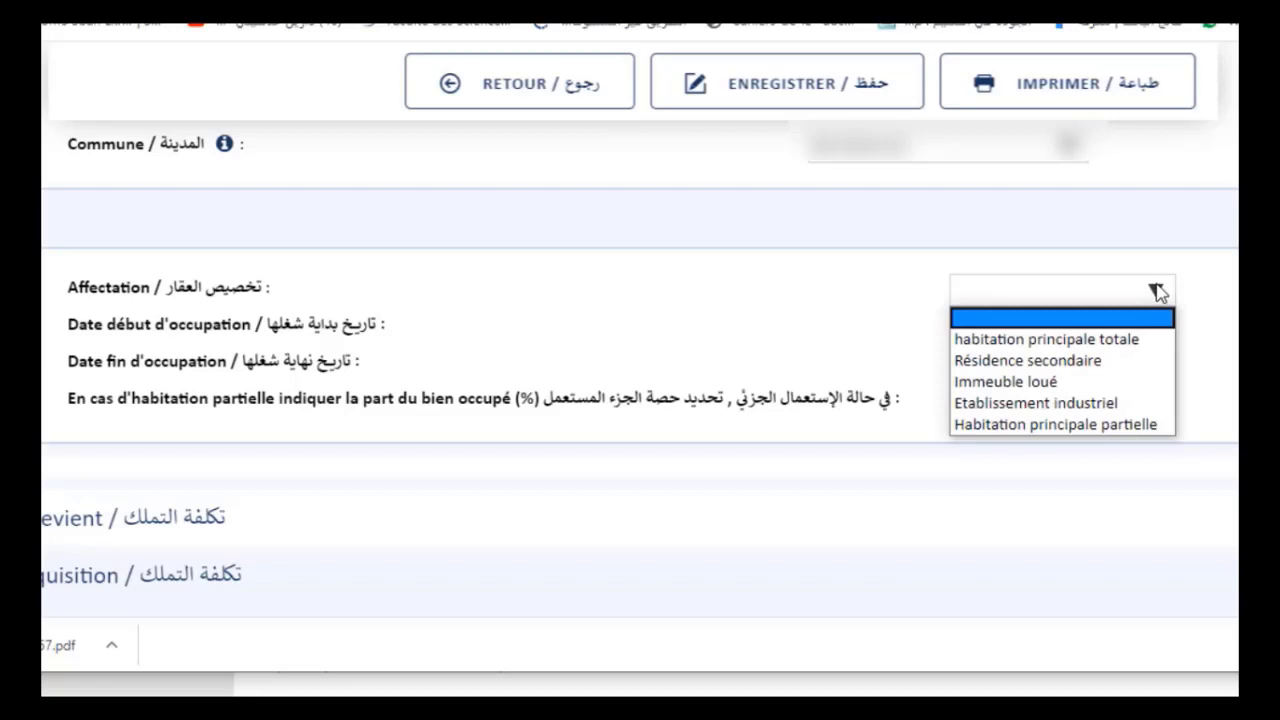
click(1215, 303)
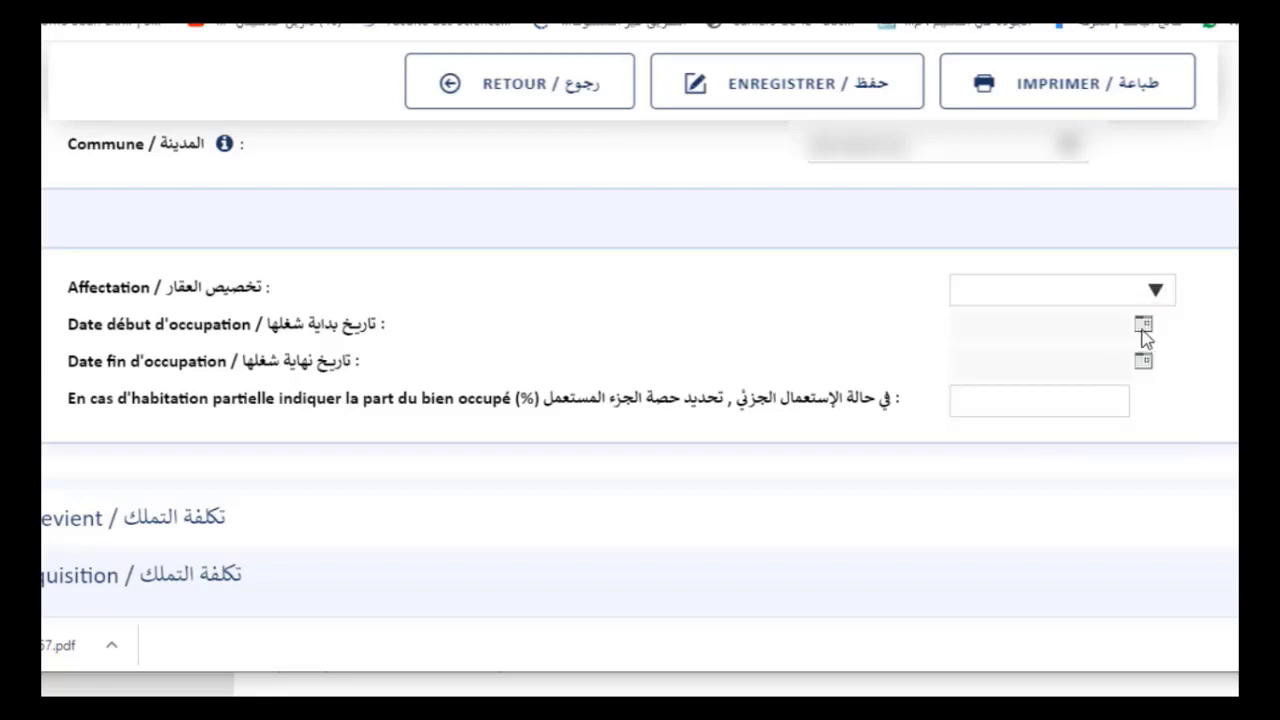
click(1143, 326)
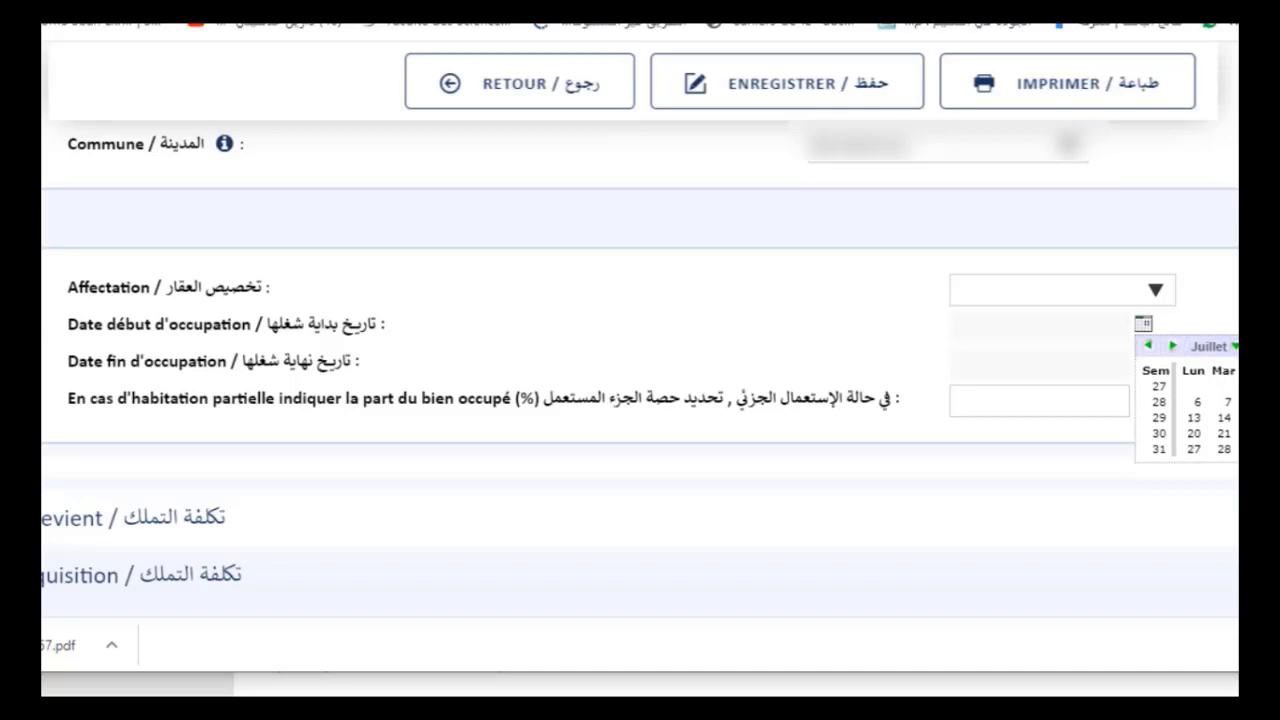
scroll(640, 370, up, 3)
scroll(640, 370, down, 3)
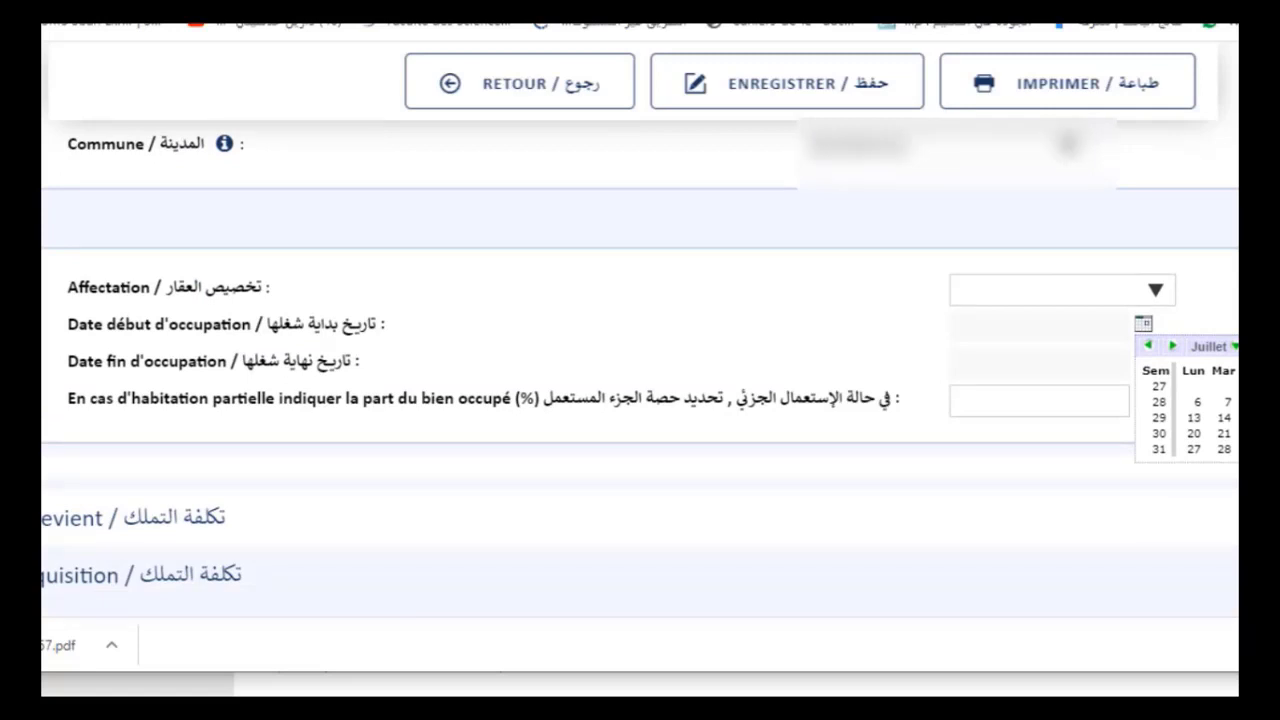
click(1234, 350)
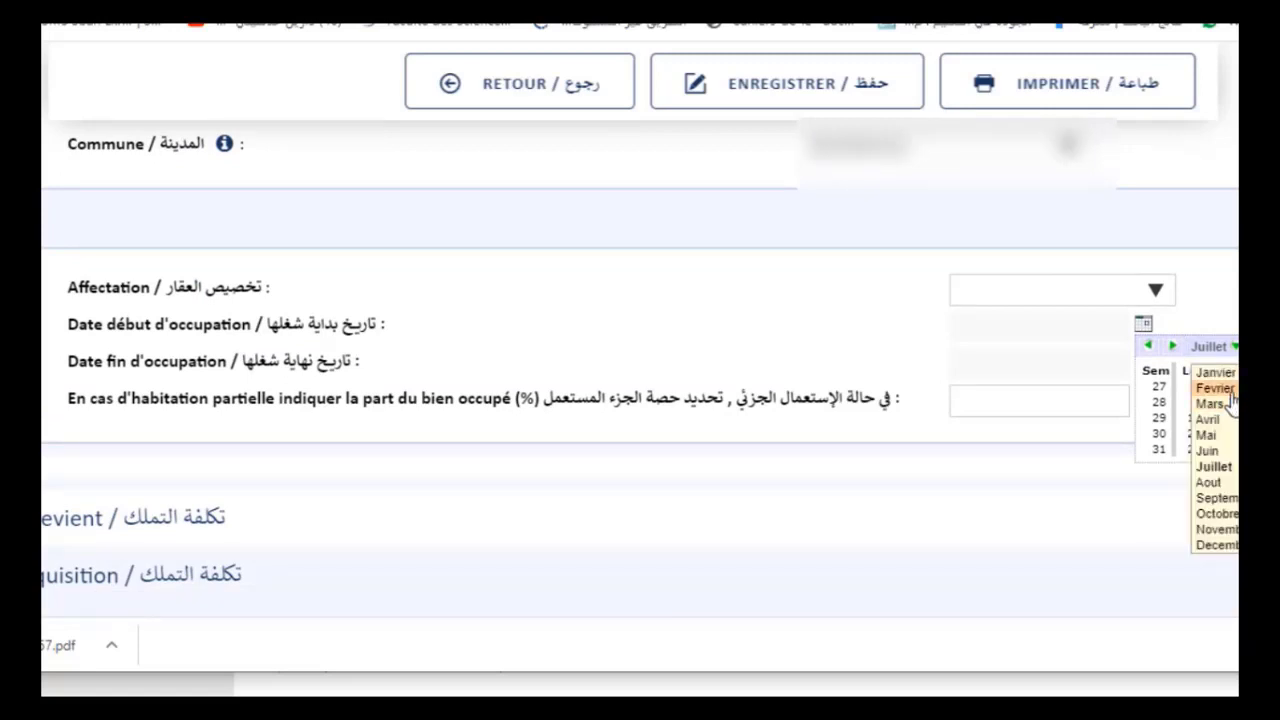
click(1231, 390)
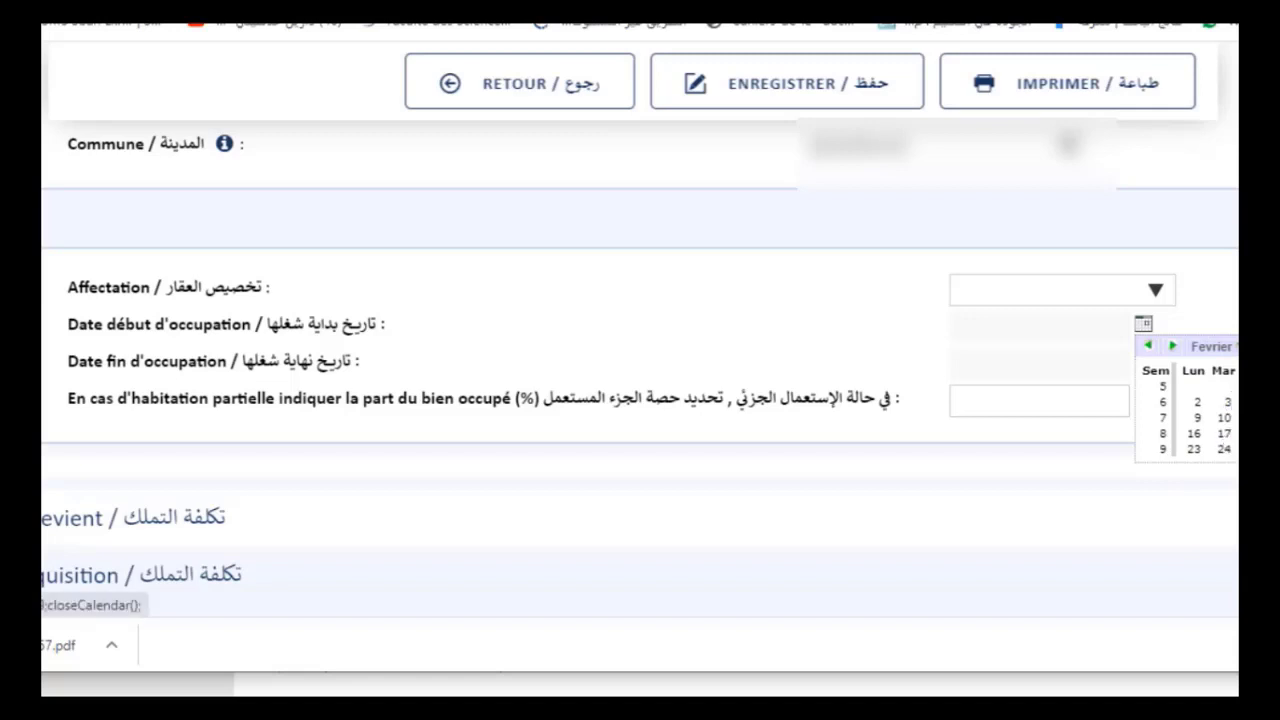
click(1235, 417)
Set the occupation end date to 25/06/2020 and the occupied share to 50%
click(1145, 363)
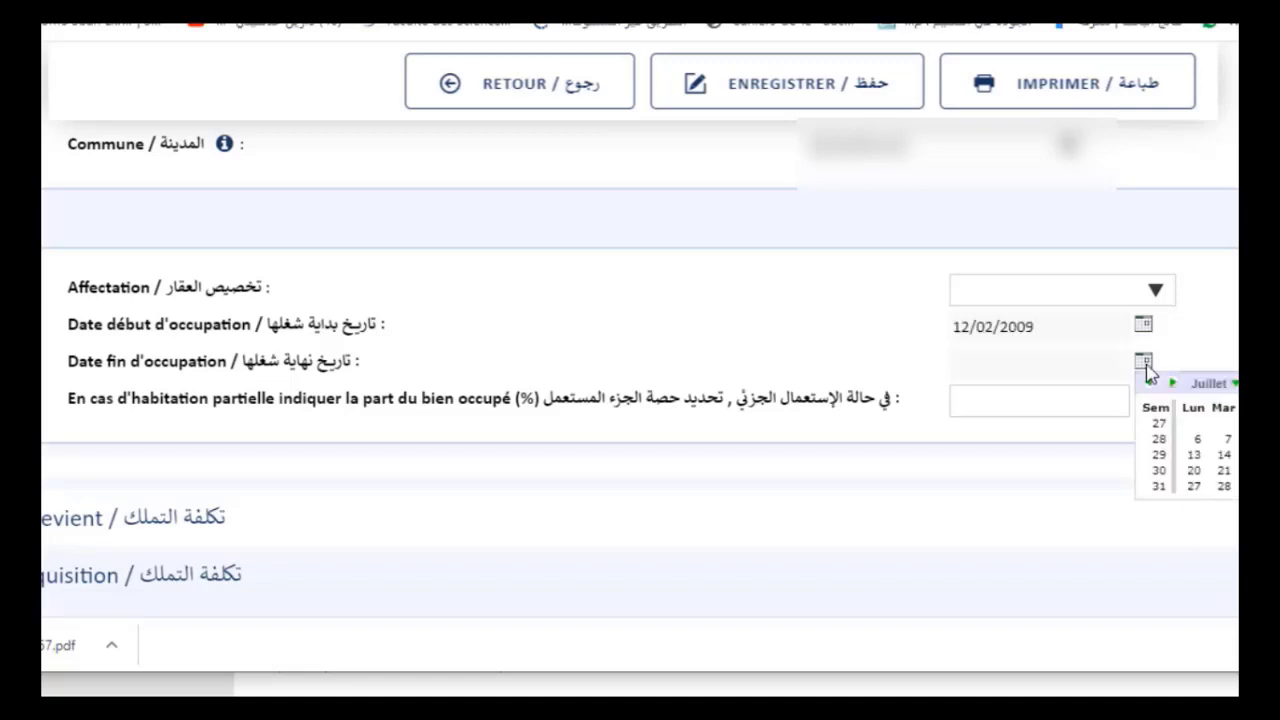
click(1234, 383)
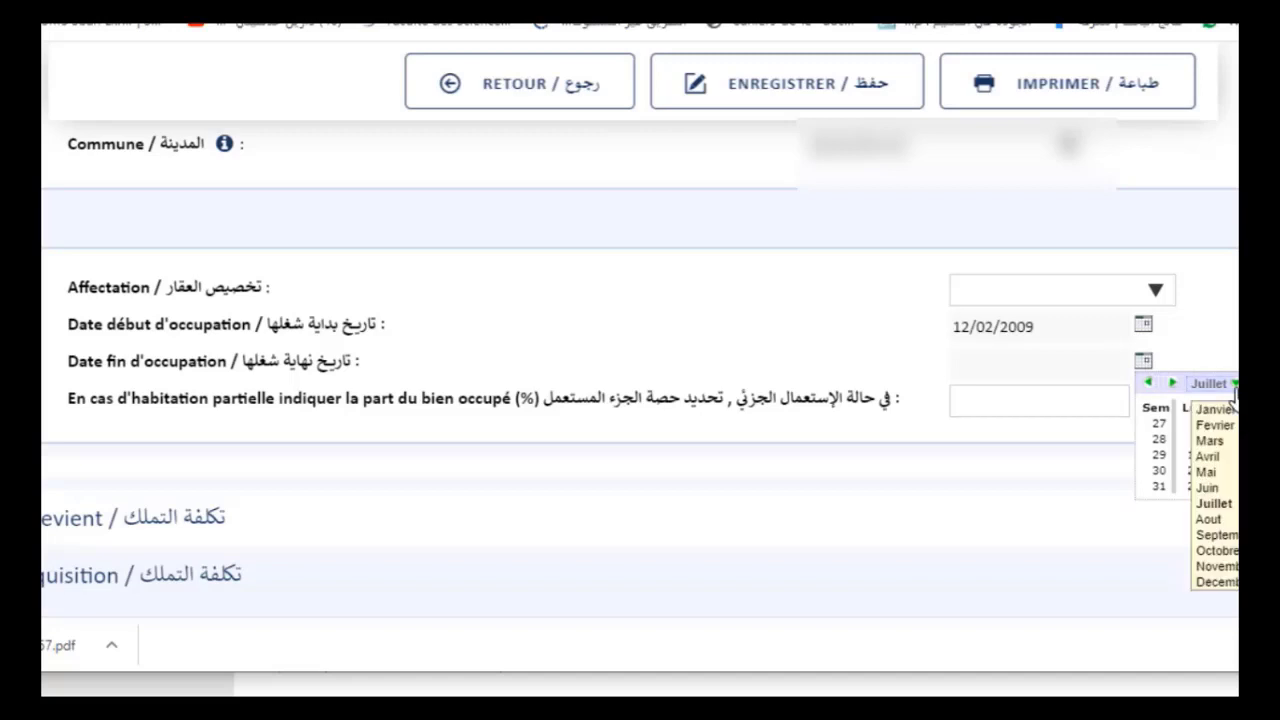
click(1234, 486)
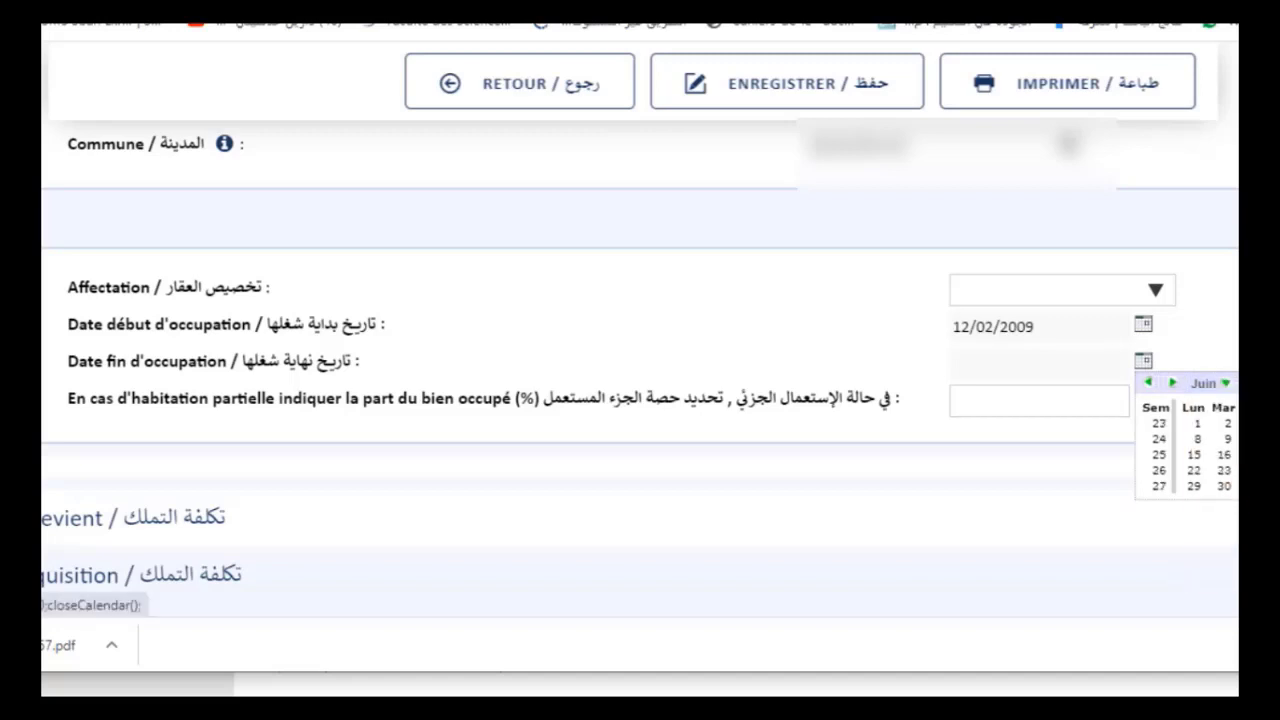
click(1238, 470)
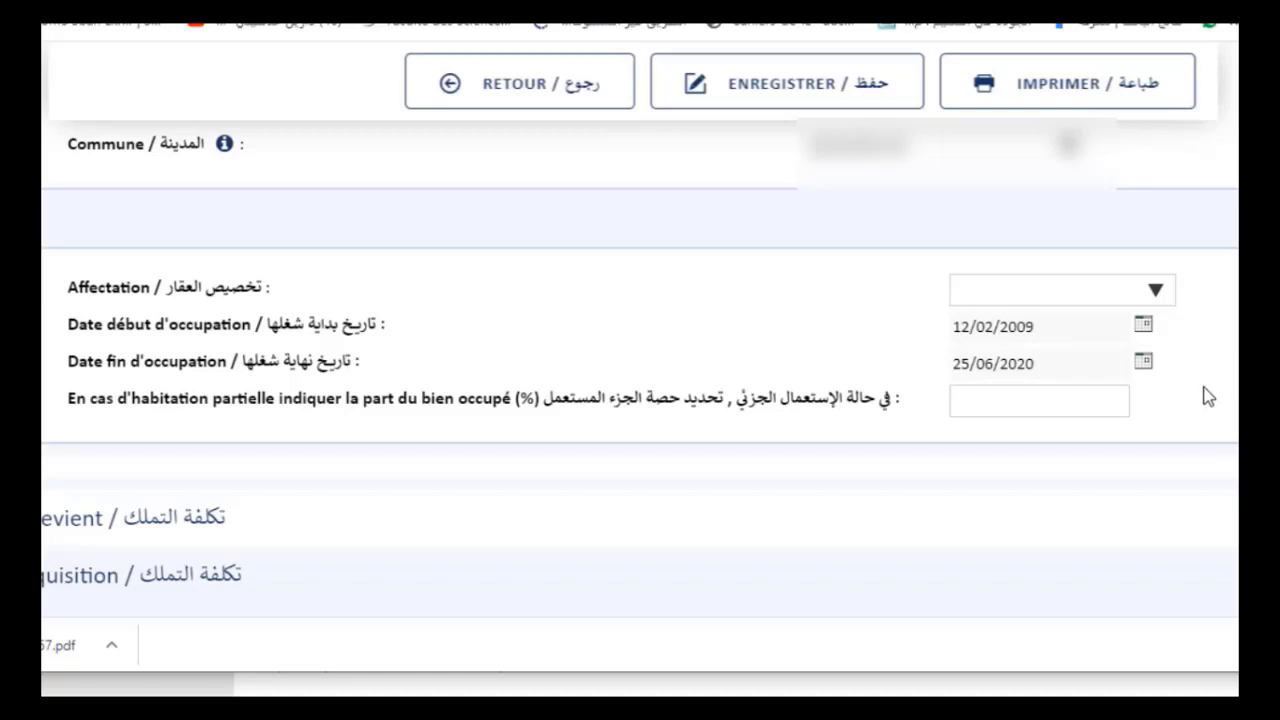
click(1074, 393)
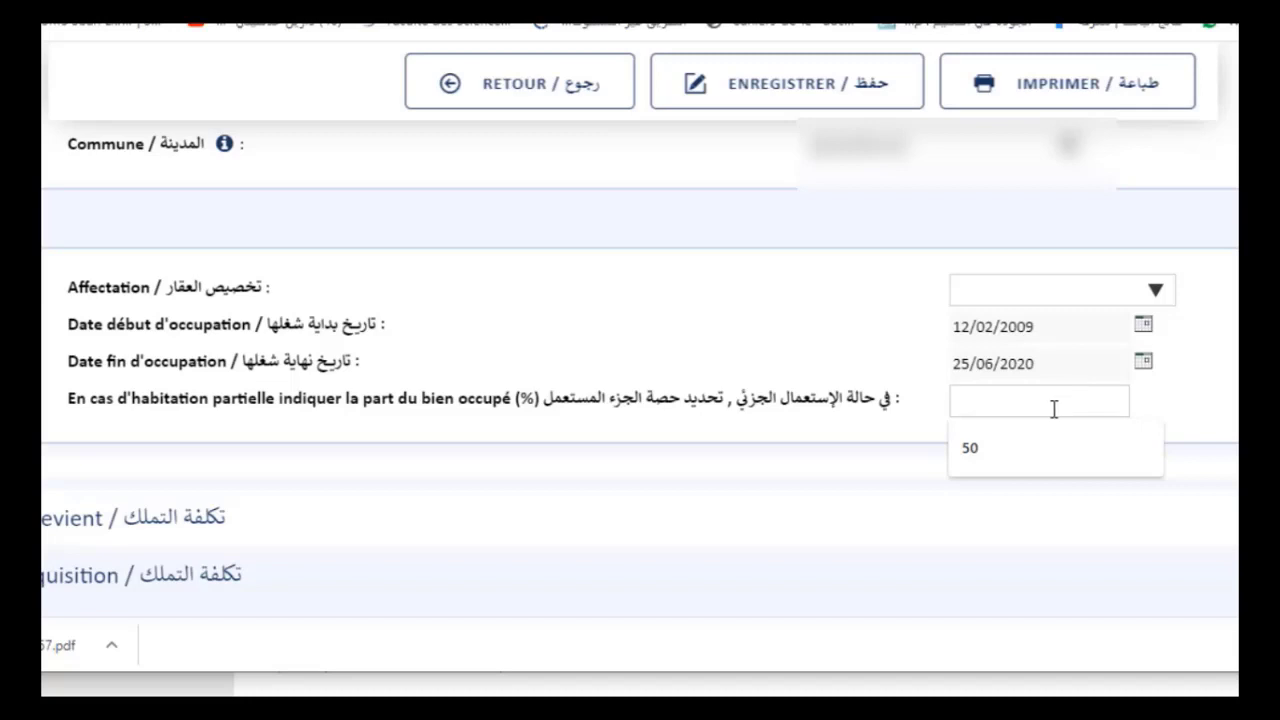
click(1033, 454)
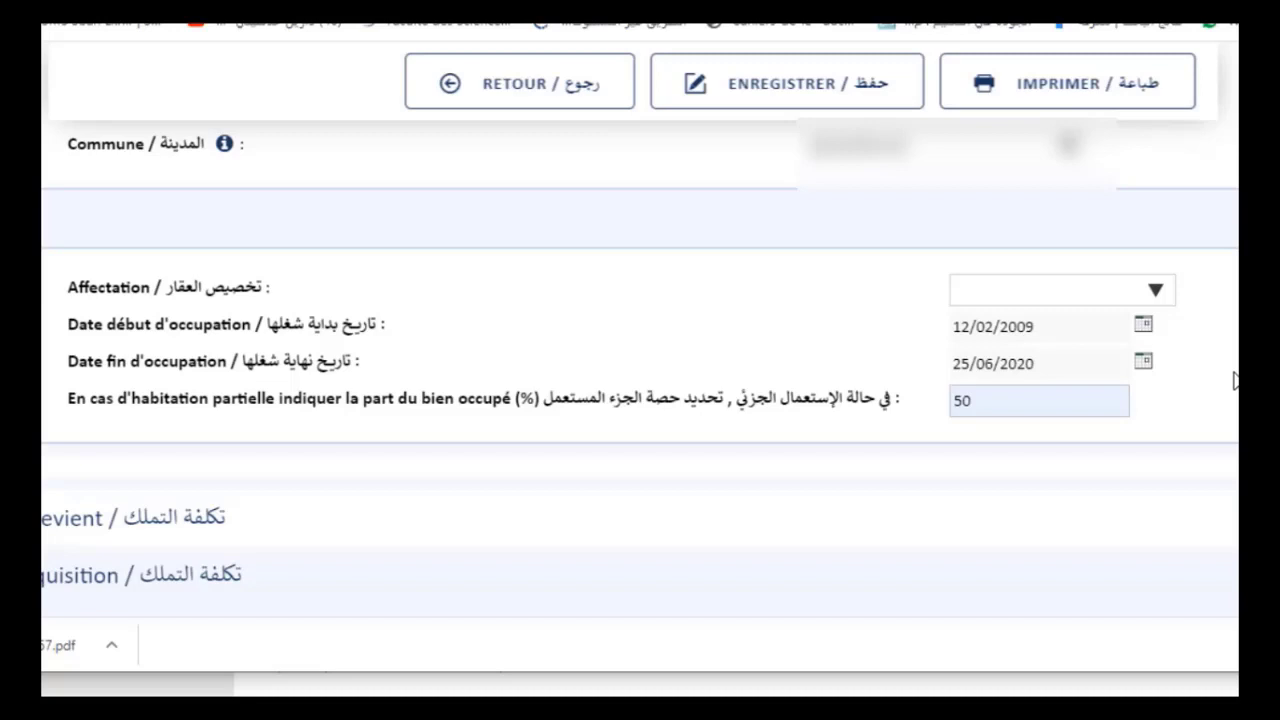
Save the declaration with ENREGISTRER, then return to the Coût d'acquisition table
scroll(1235, 380, down, 1)
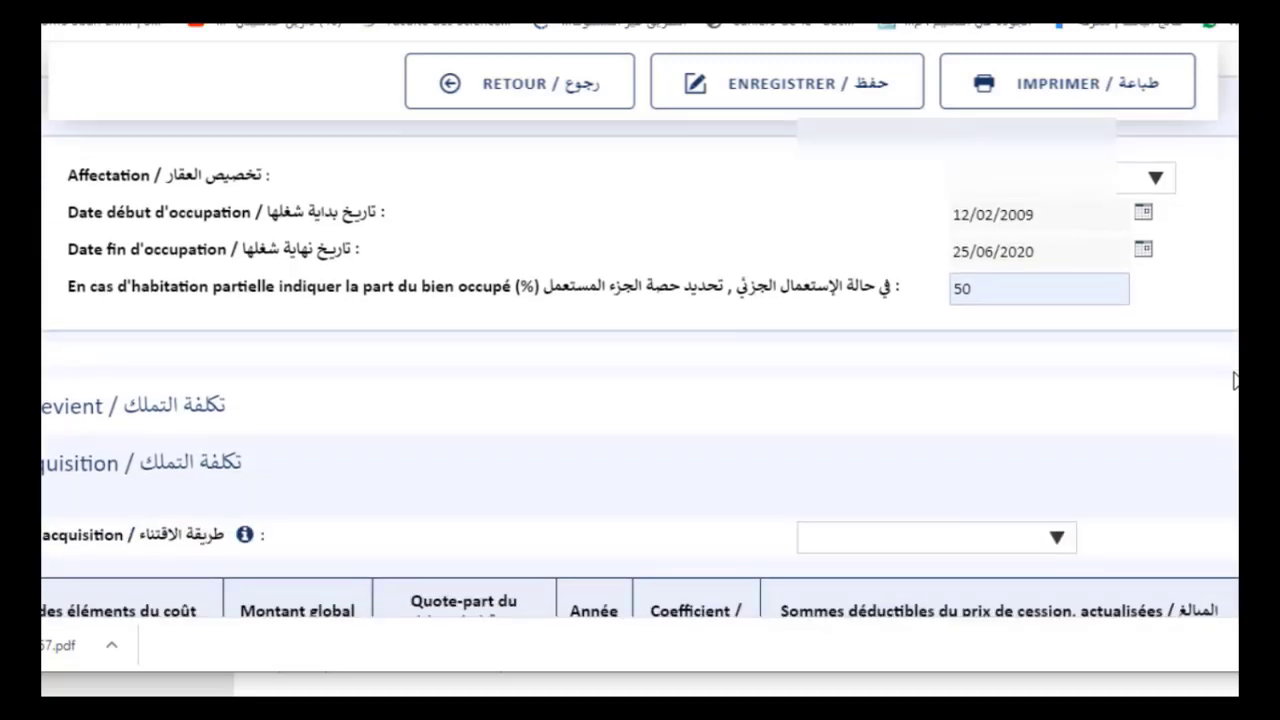
scroll(1235, 380, down, 1)
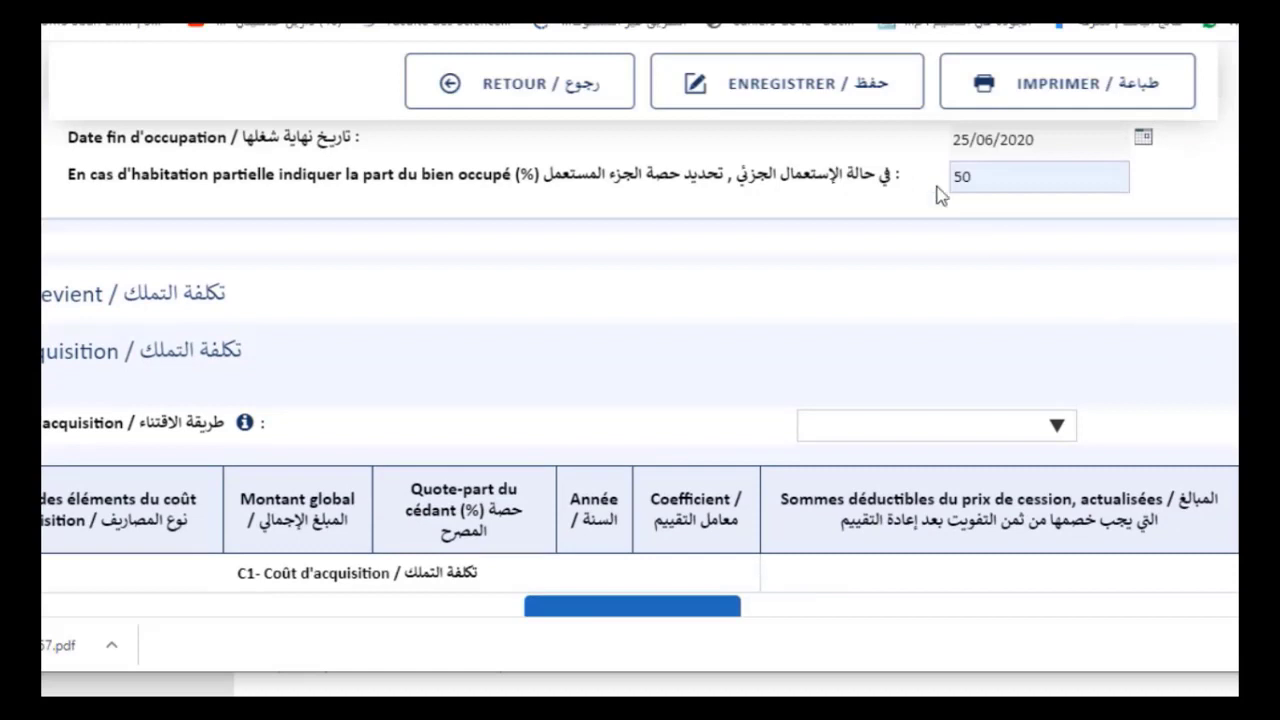
click(806, 86)
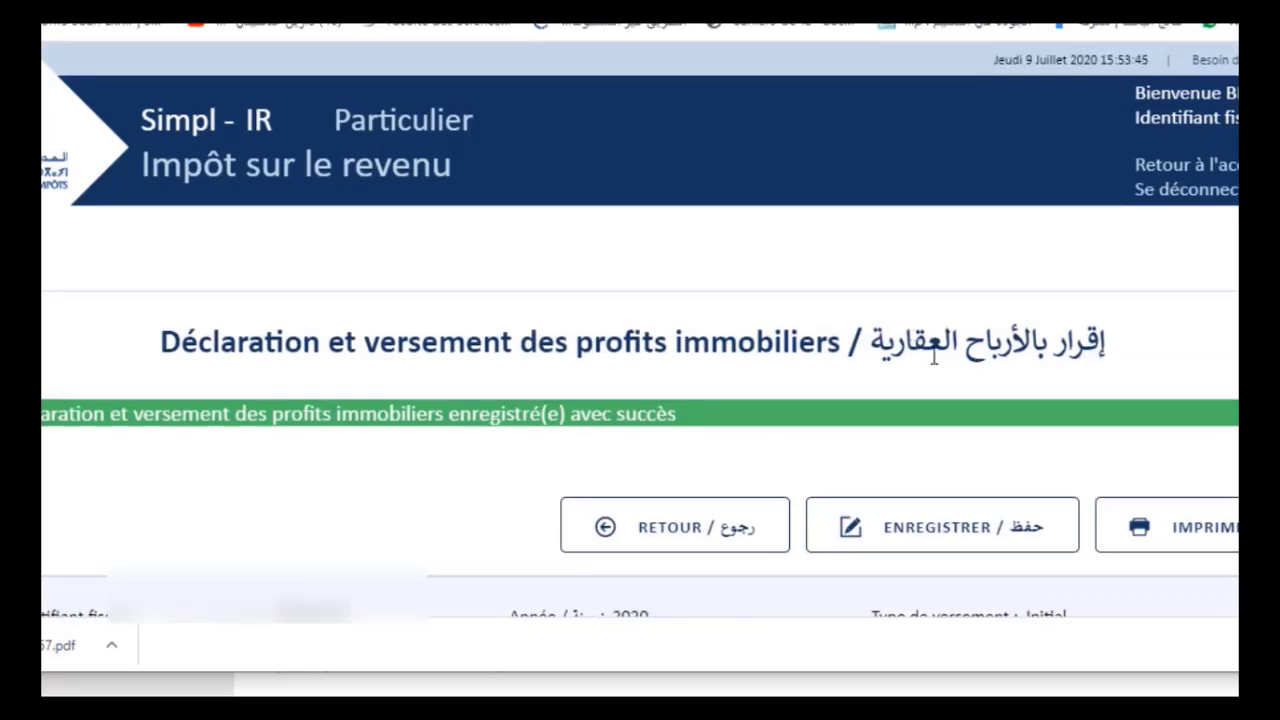
scroll(933, 355, down, 10)
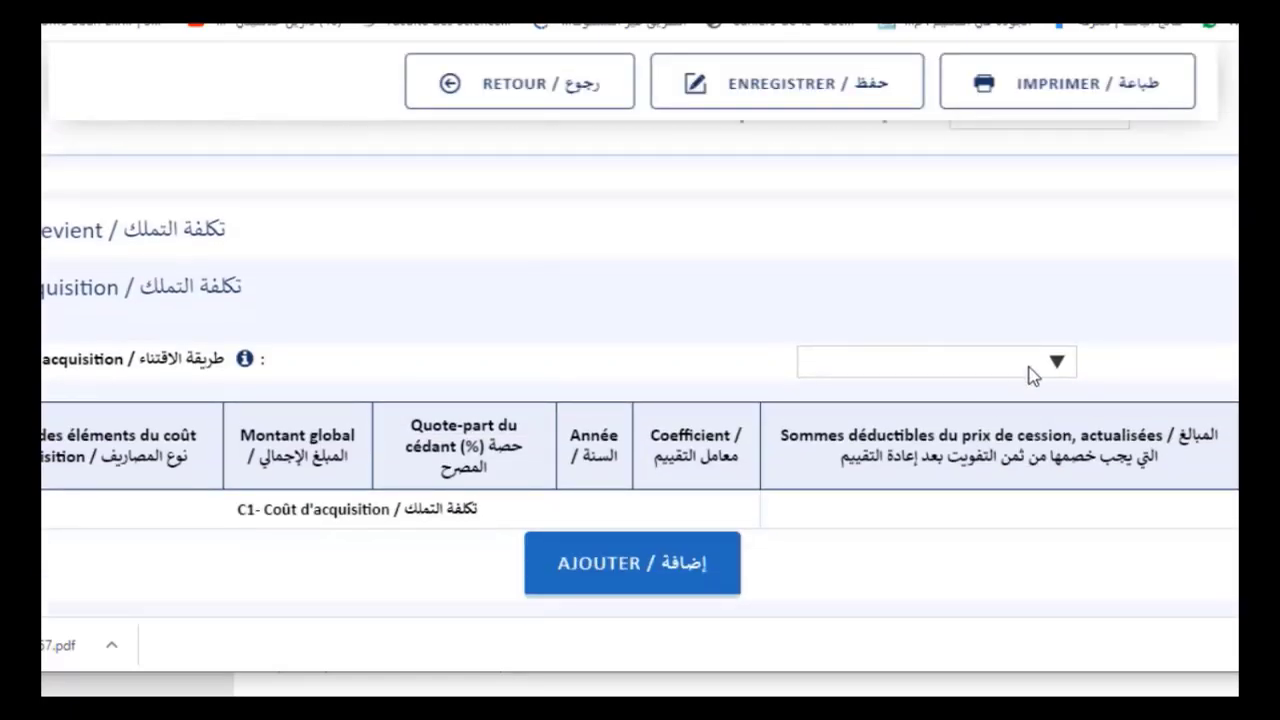
Choose Achat as the Modalité d'acquisition and read then dismiss its help note
click(993, 362)
click(884, 410)
scroll(1142, 318, down, 1)
scroll(1142, 315, down, 1)
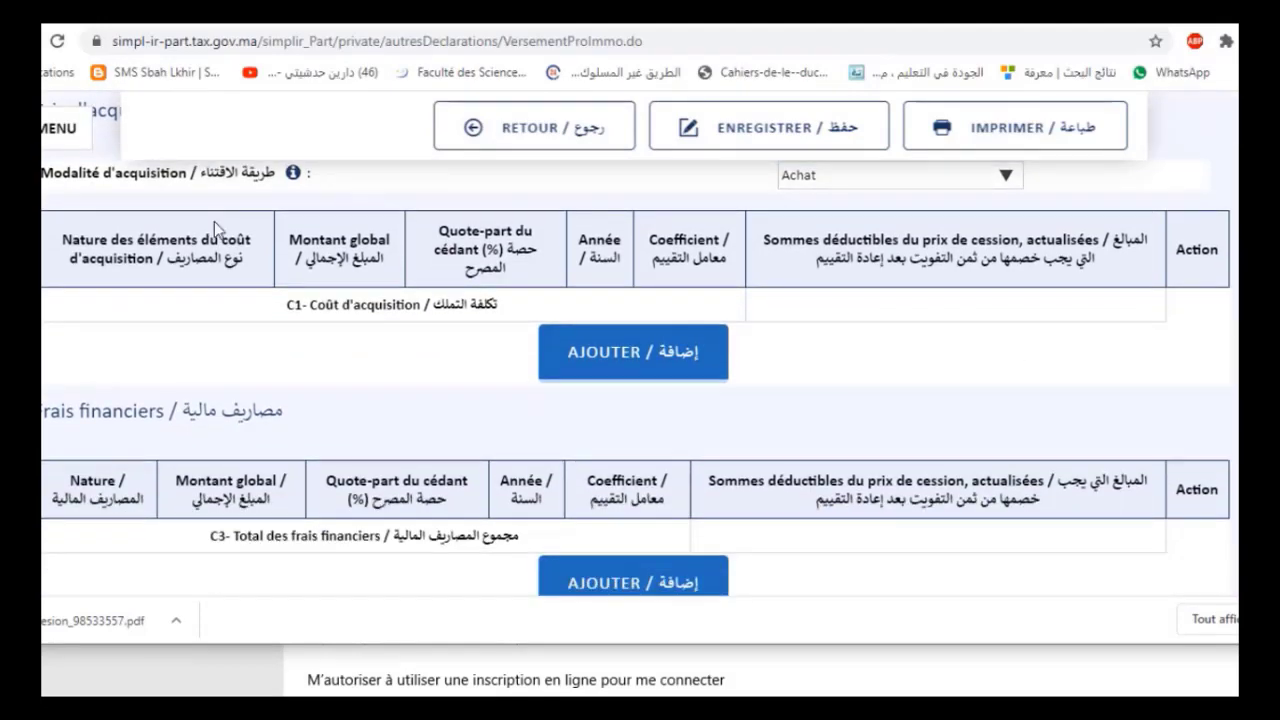
scroll(208, 260, up, 1)
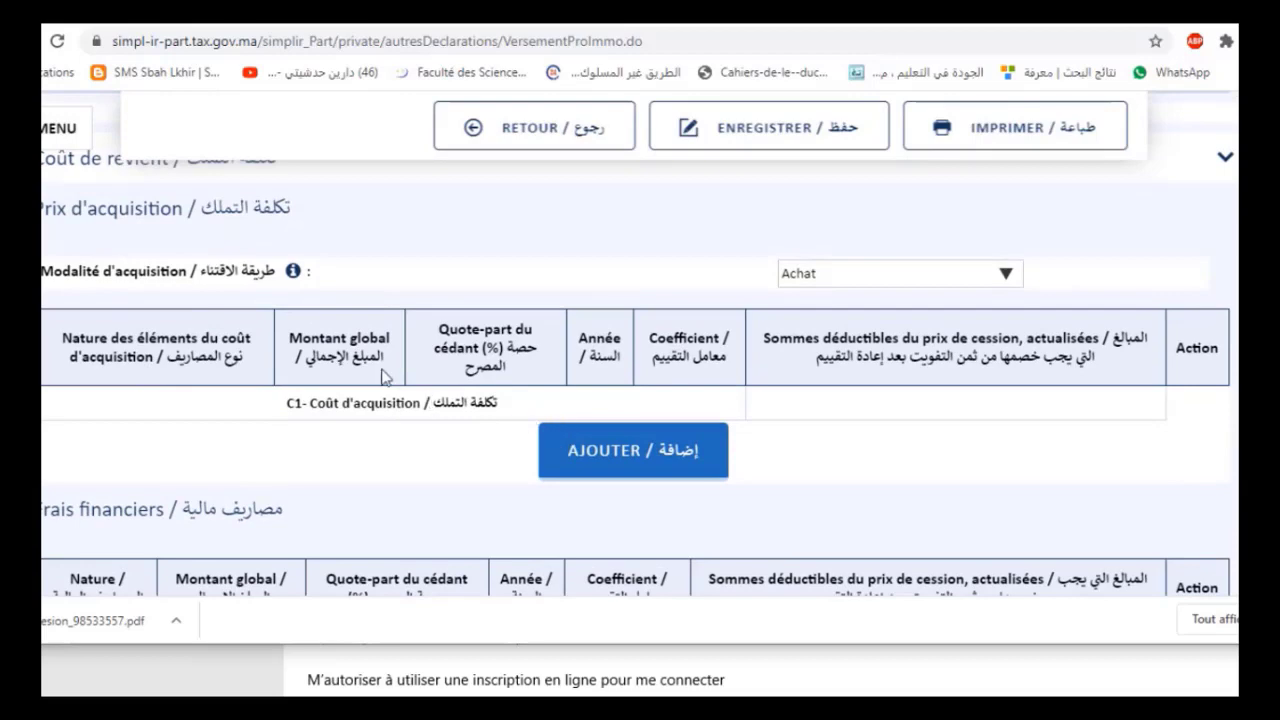
click(293, 271)
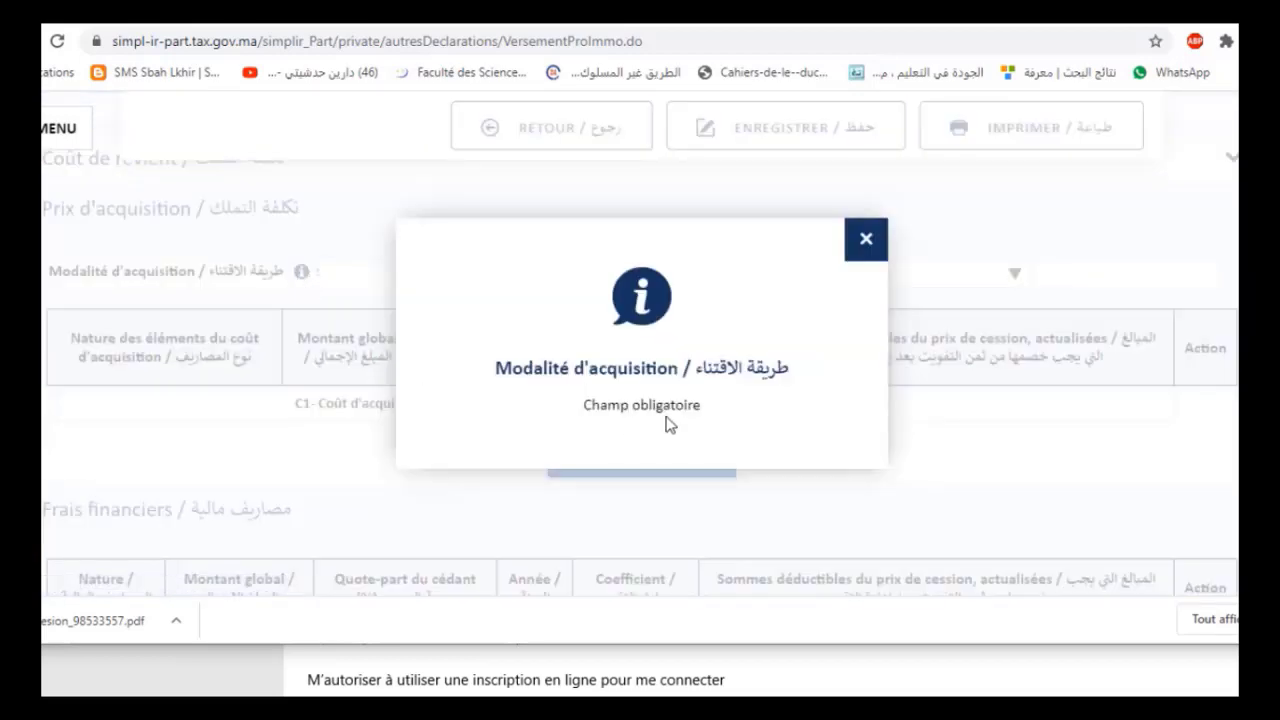
click(862, 248)
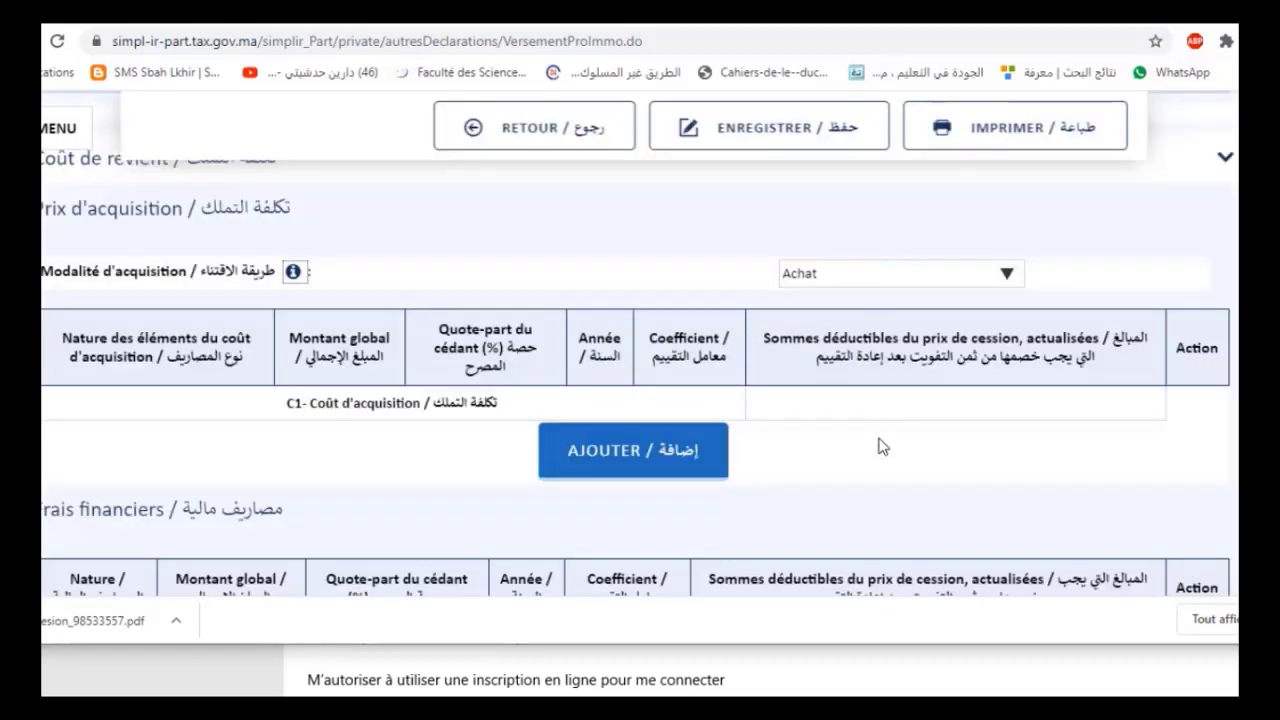
scroll(877, 451, down, 1)
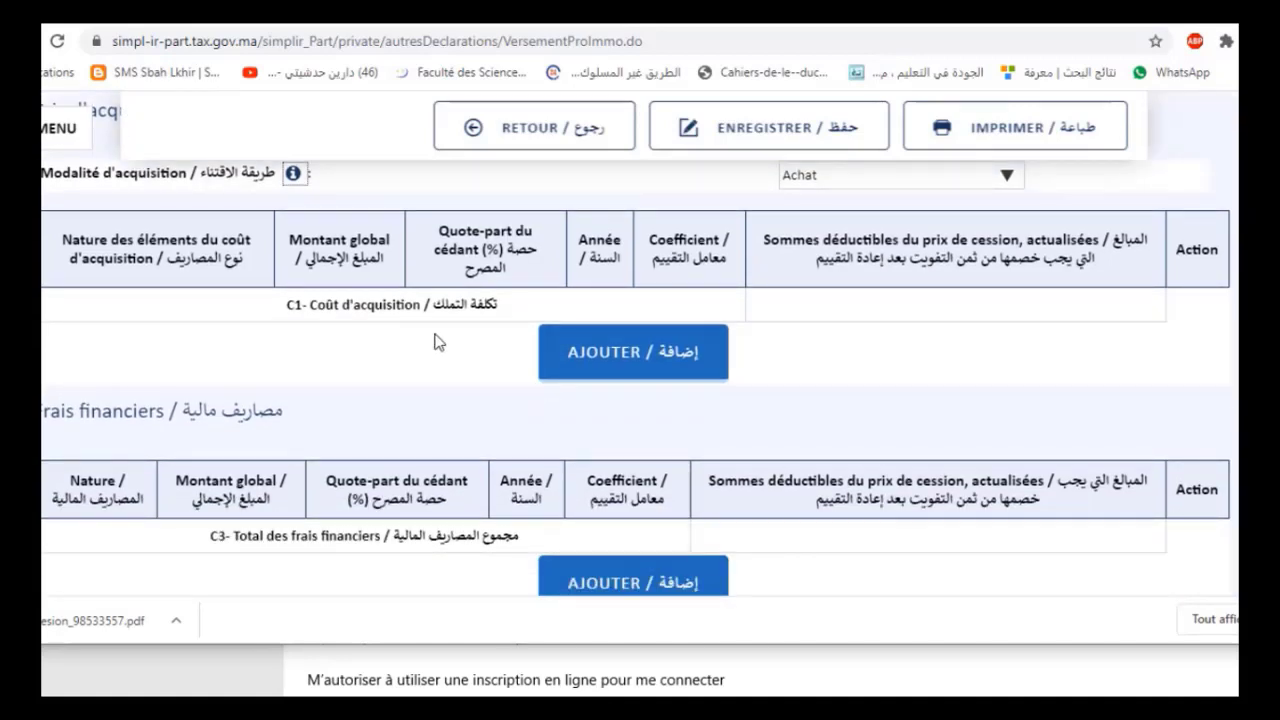
Scroll past the Frais financiers table down to Dépenses d'investissement
scroll(657, 386, down, 1)
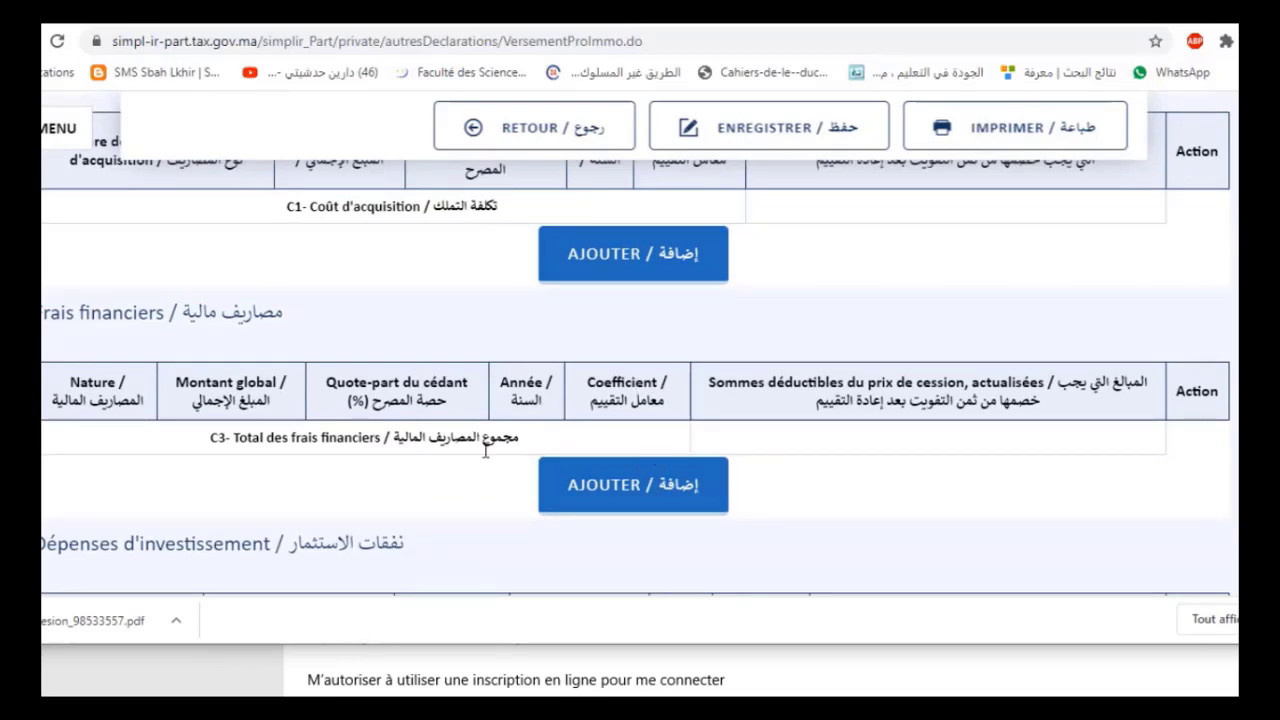
scroll(632, 450, down, 1)
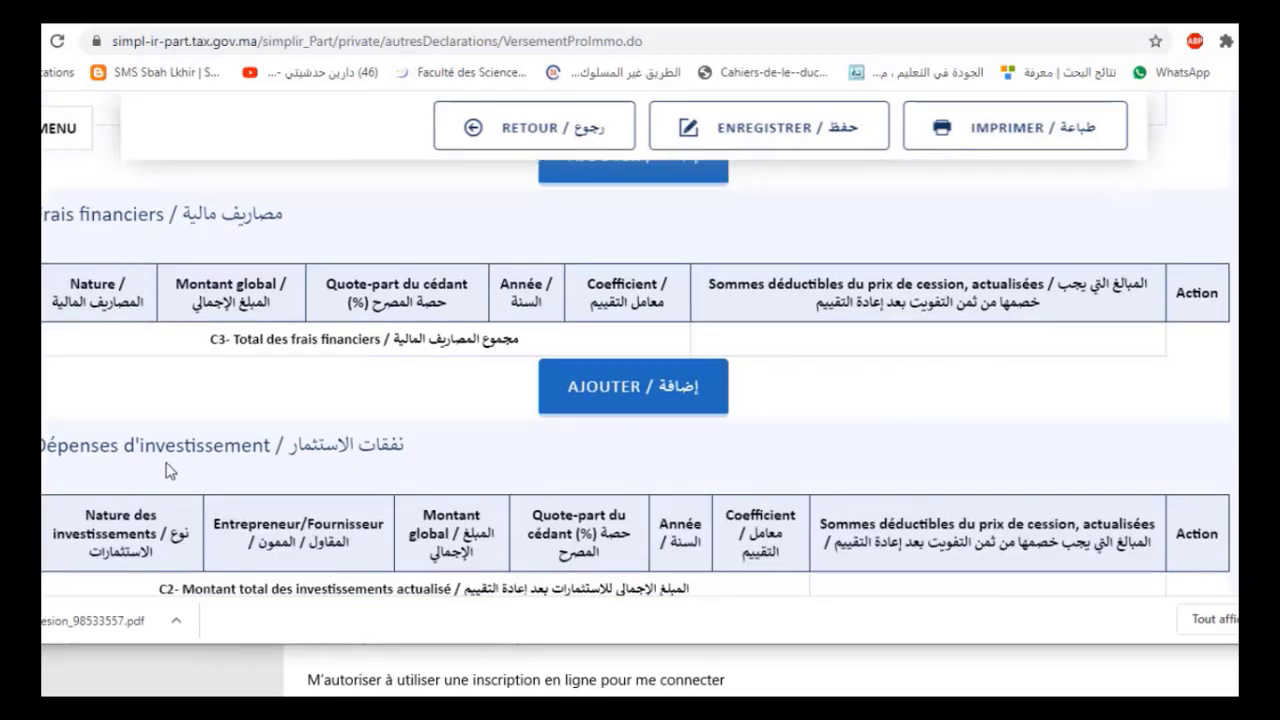
scroll(304, 390, down, 1)
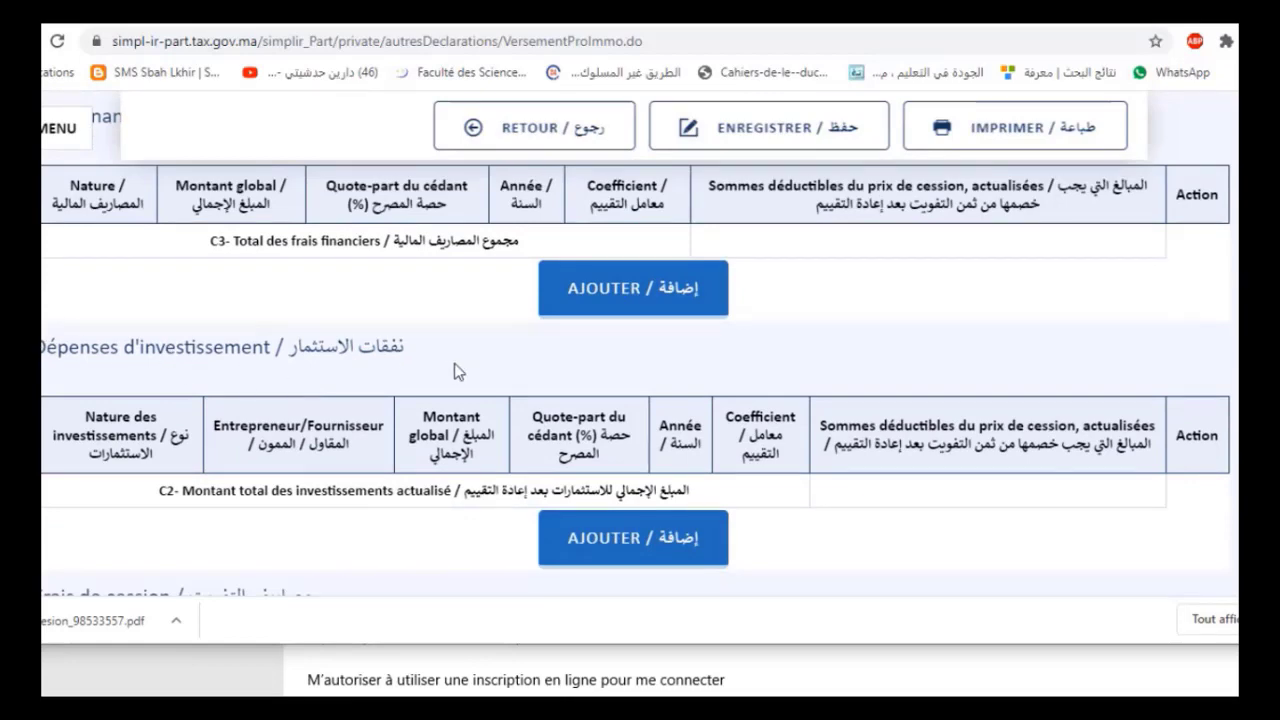
scroll(456, 363, down, 2)
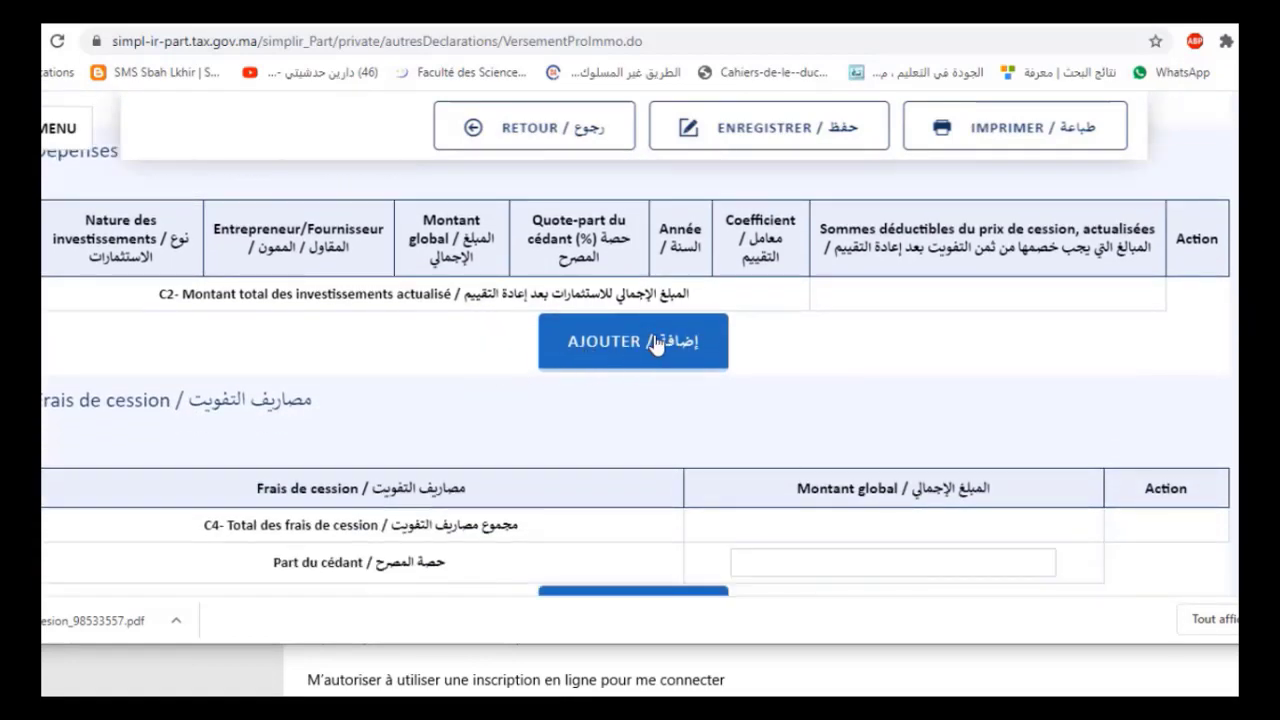
Fill the Frais de cession seller's share with 10040.00 and show the Modalité de cession options
scroll(551, 377, down, 1)
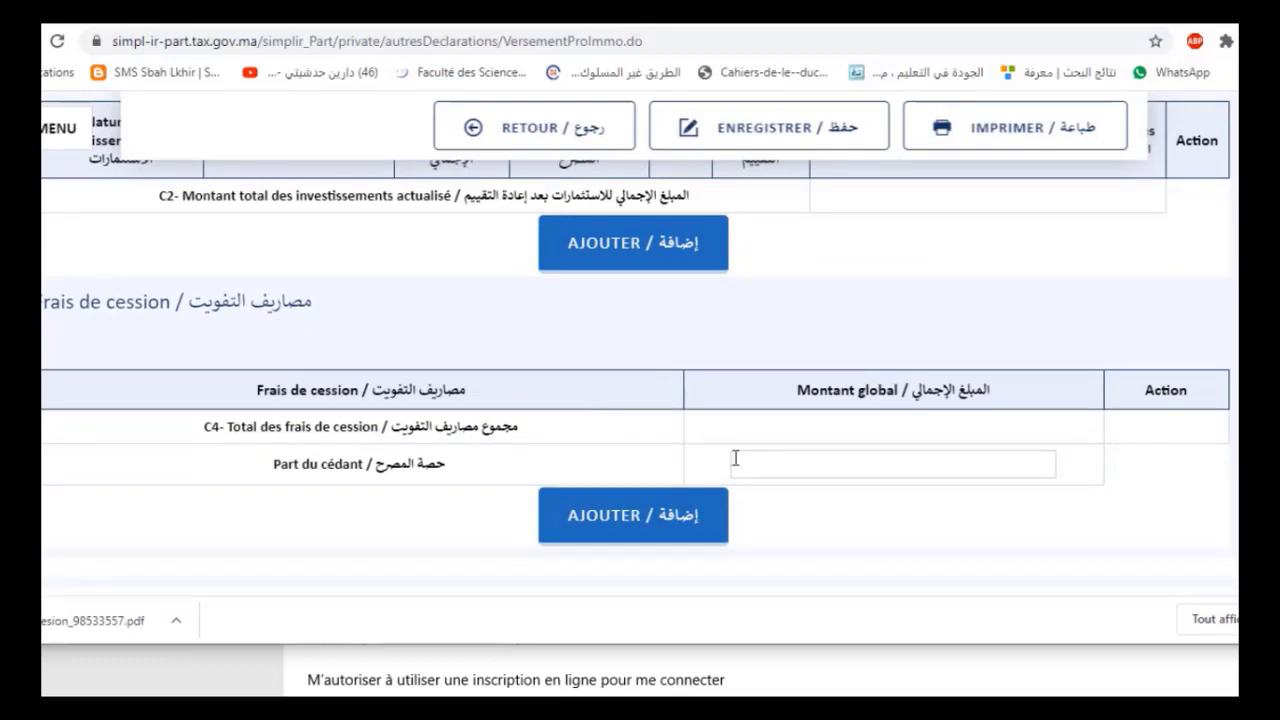
click(768, 465)
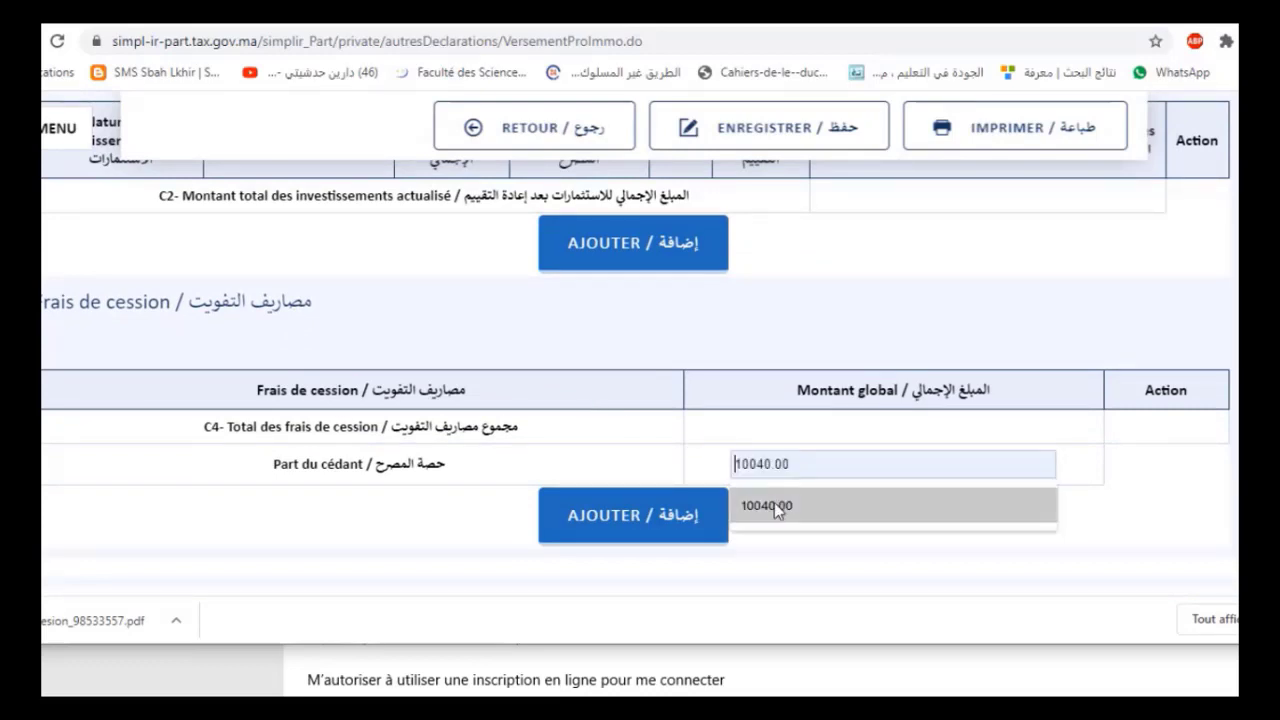
click(774, 503)
scroll(755, 368, down, 1)
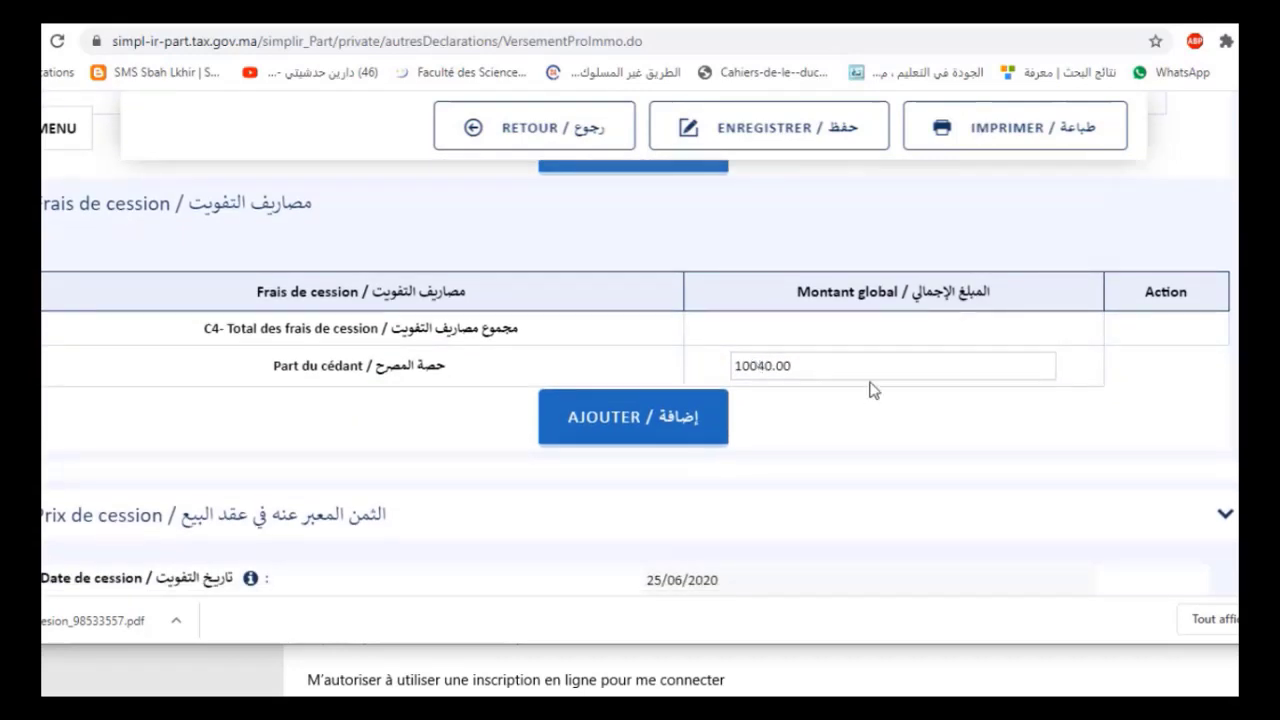
scroll(538, 486, down, 1)
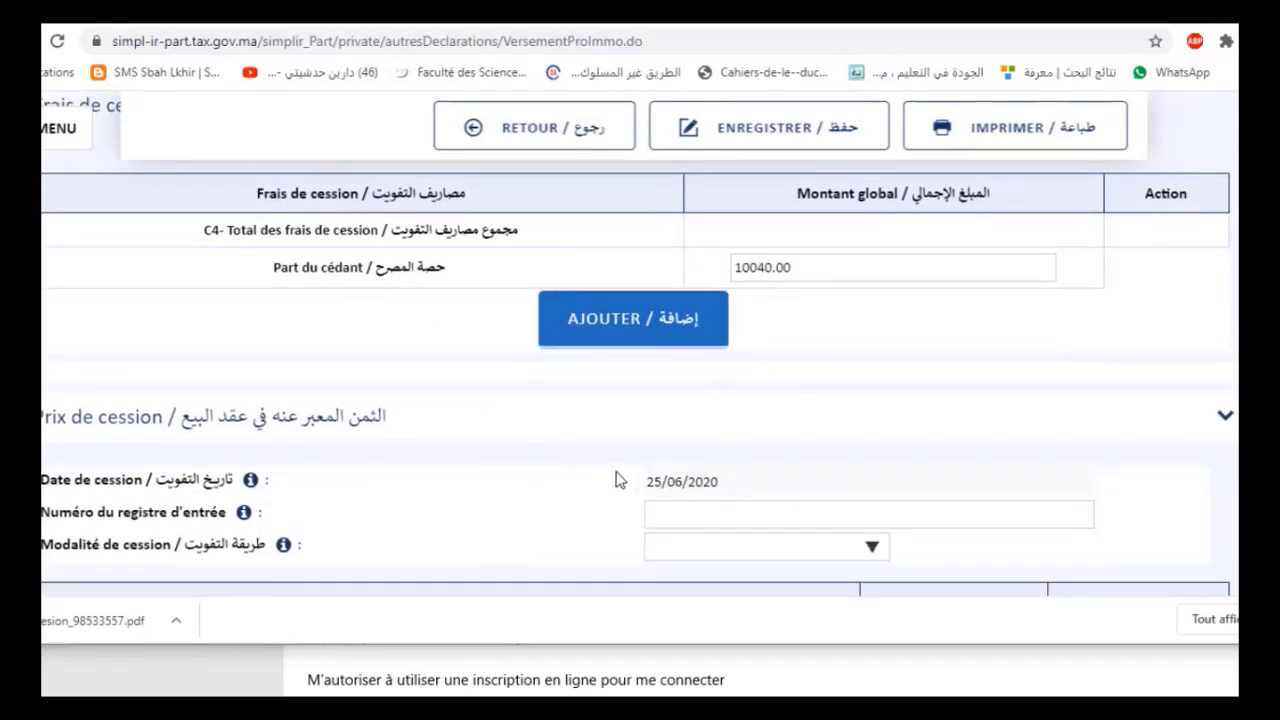
scroll(700, 488, down, 1)
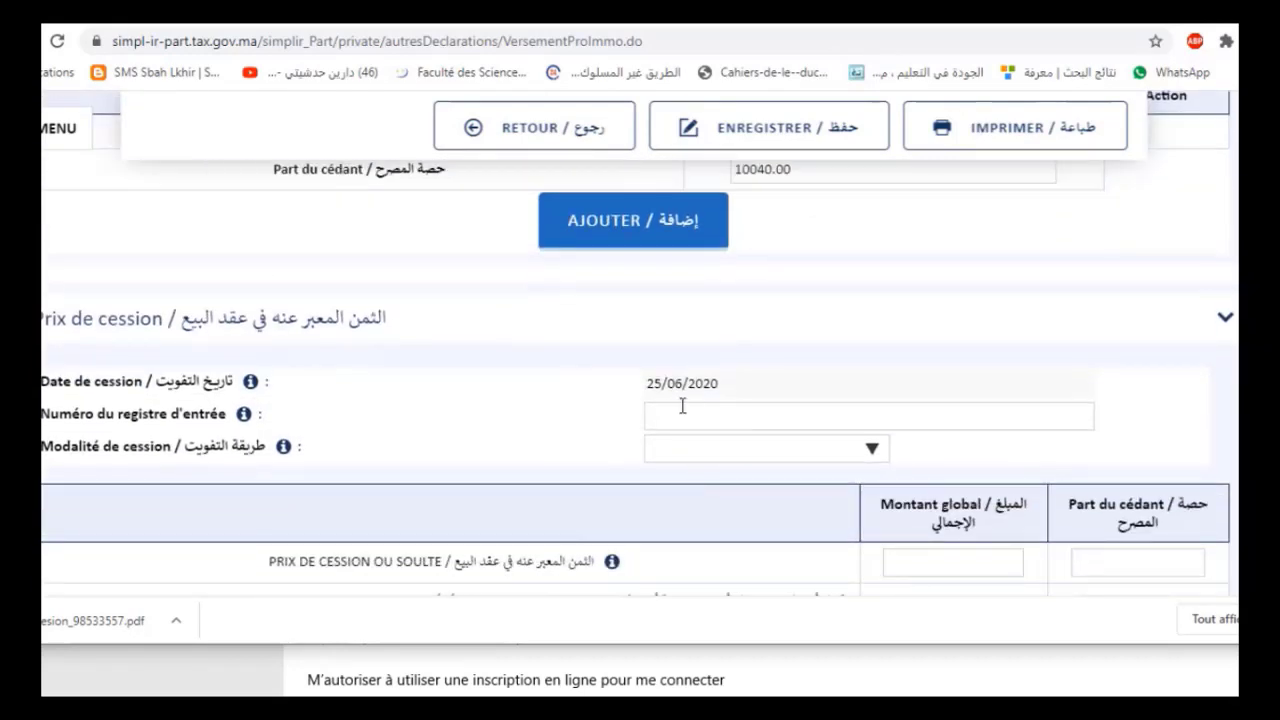
click(716, 446)
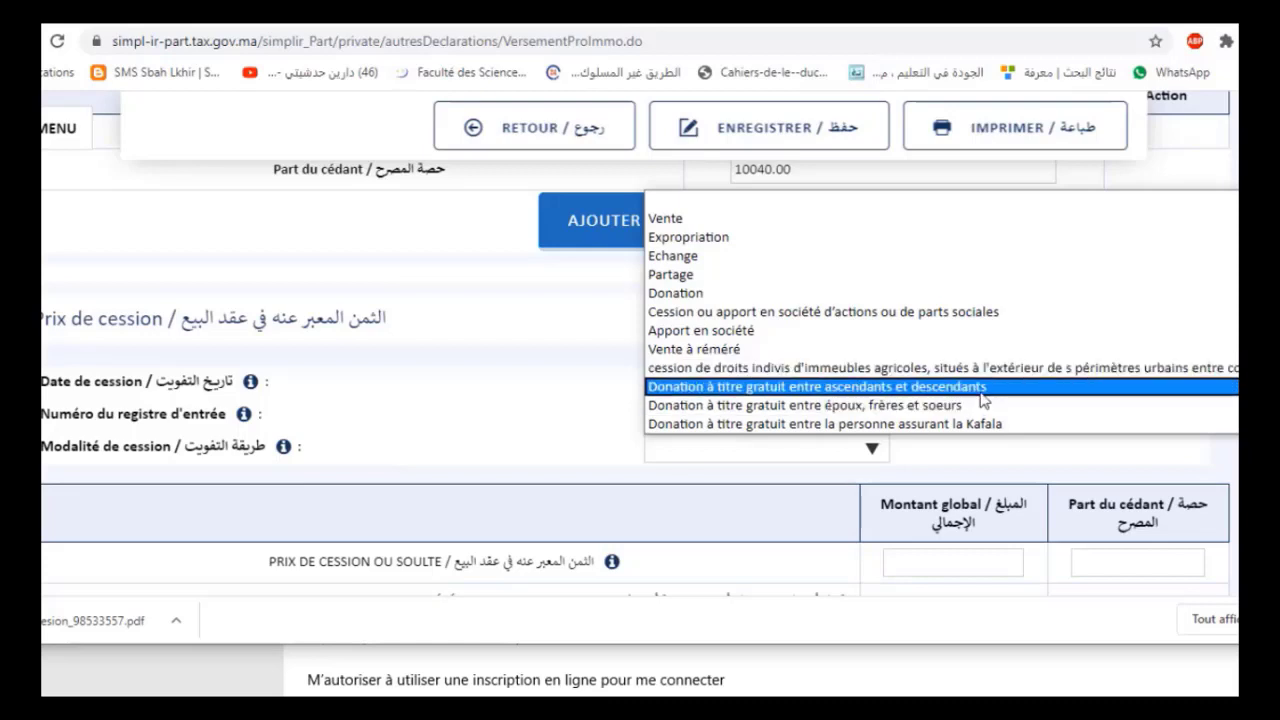
Choose Vente as the sale method and enter 200000.00 as the total sale price
click(775, 219)
scroll(540, 415, down, 2)
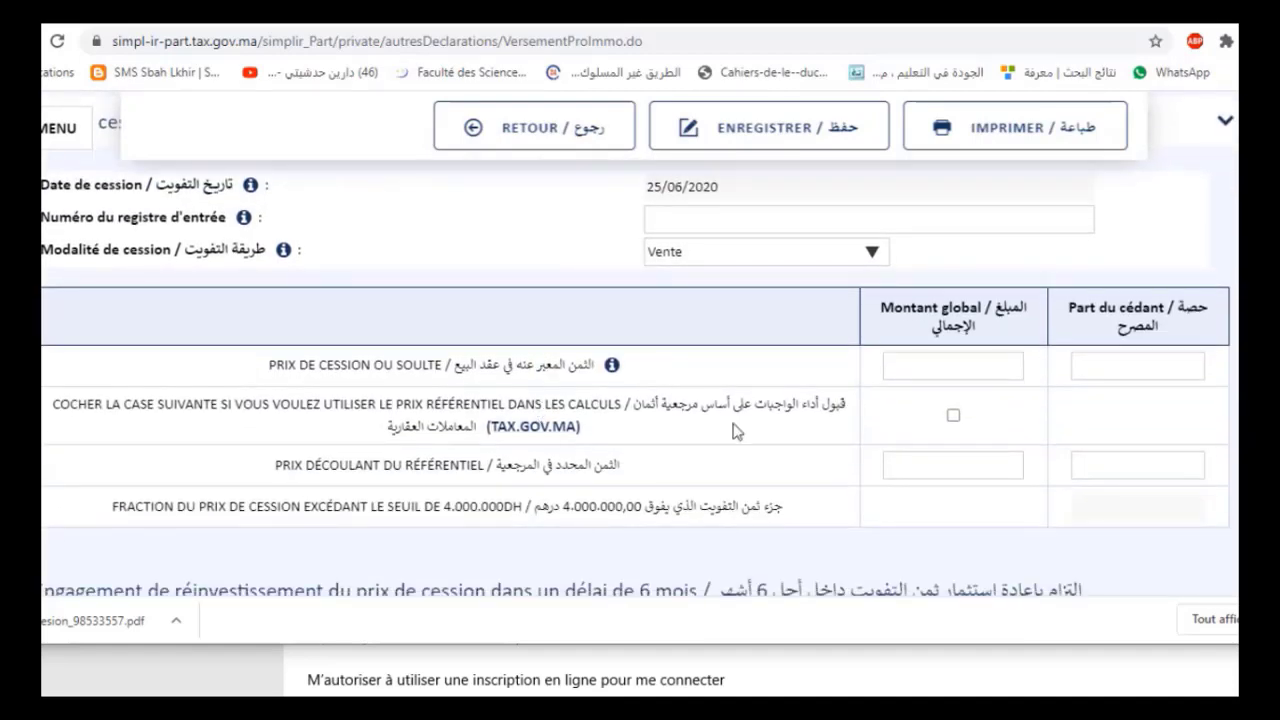
click(967, 361)
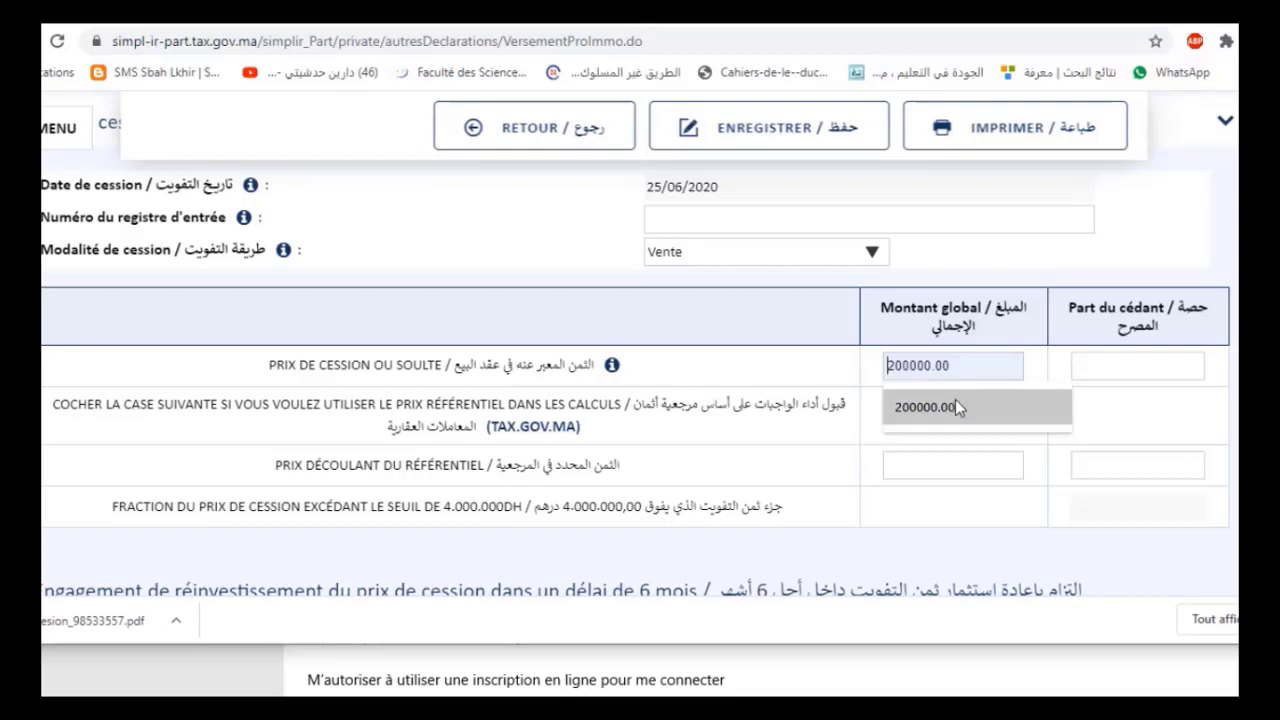
click(957, 400)
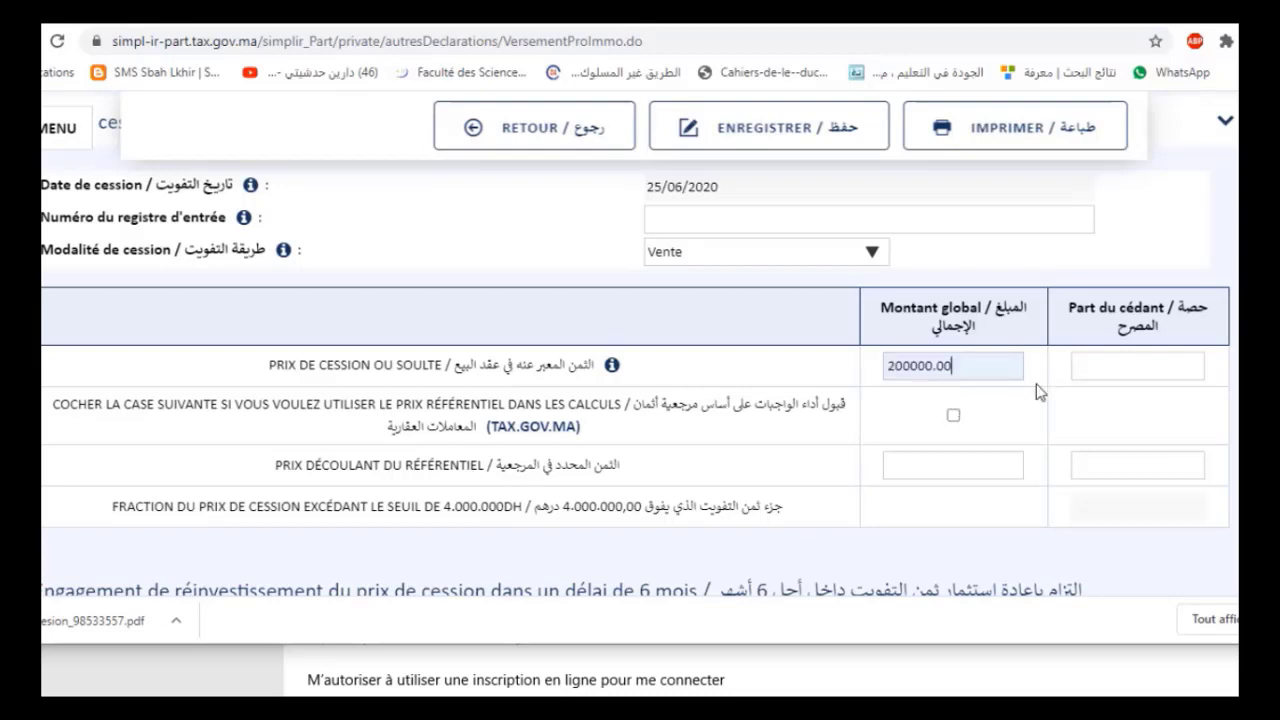
Enter 100000.00 as the declarant's share of the sale price
click(1098, 363)
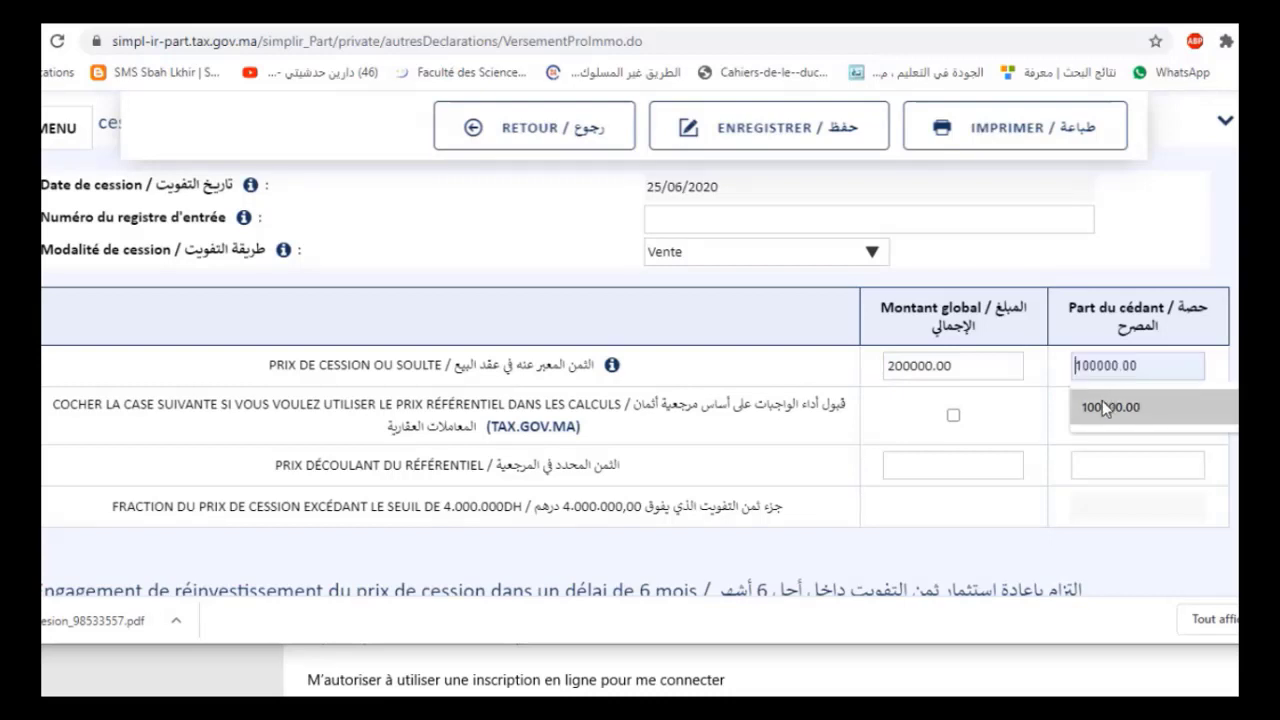
click(1104, 407)
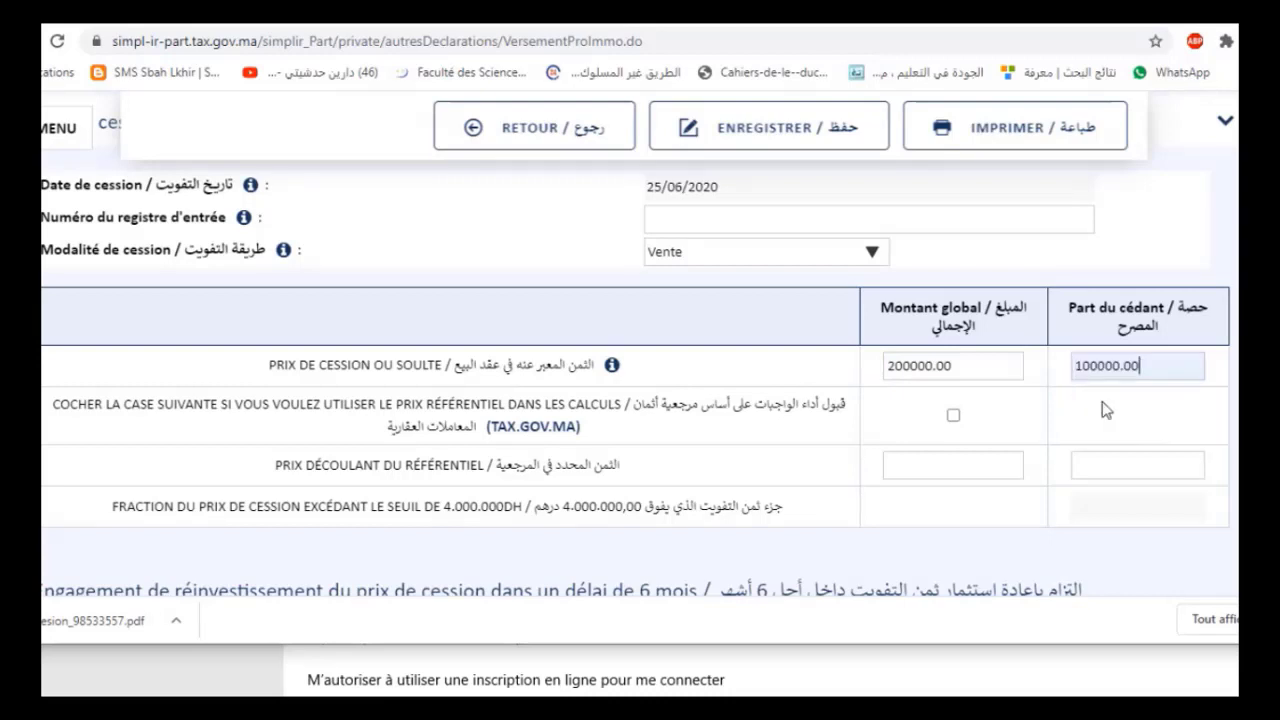
click(1030, 428)
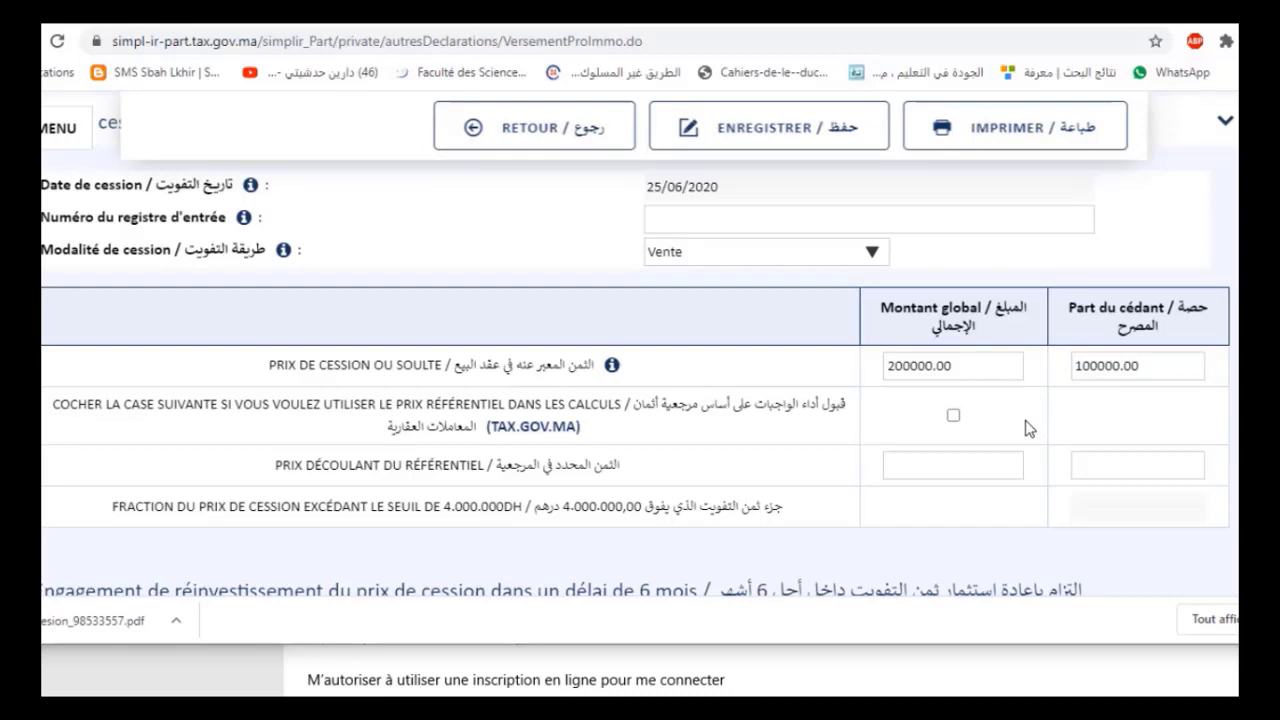
scroll(1030, 427, down, 3)
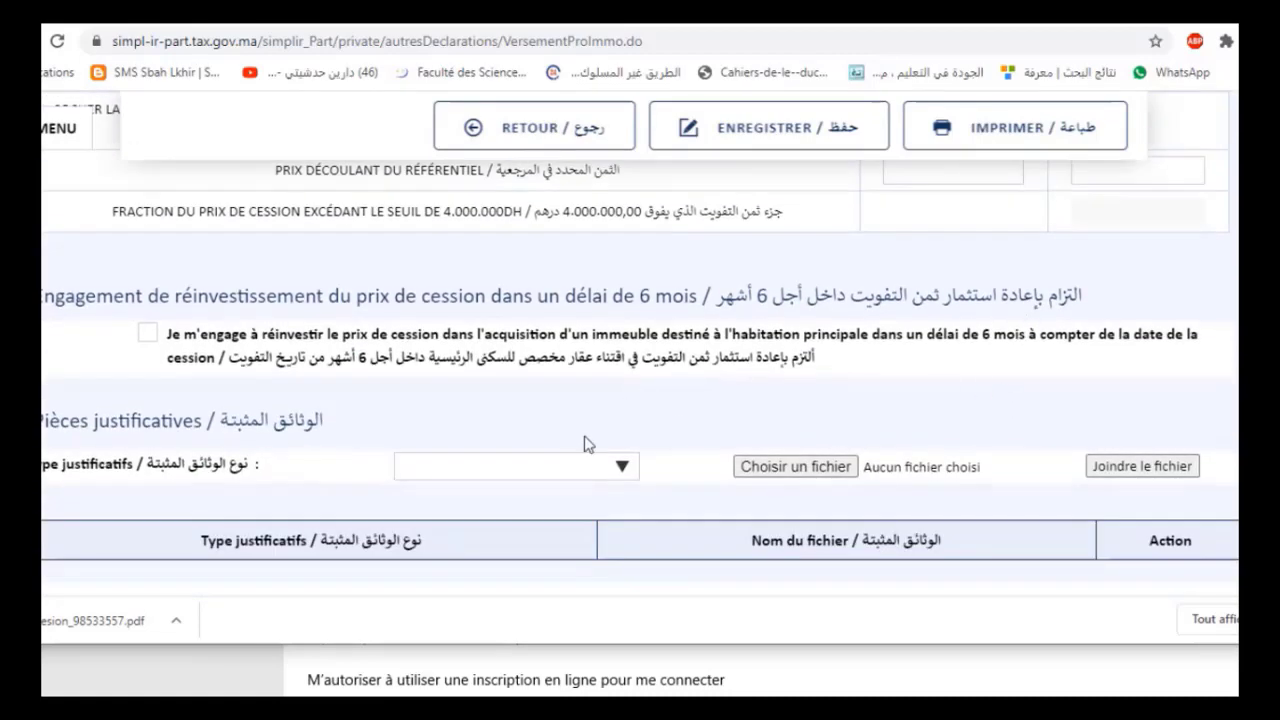
Set the document type to Acte de Cession and upload the sale deed عقد_البيع.pdf
click(621, 466)
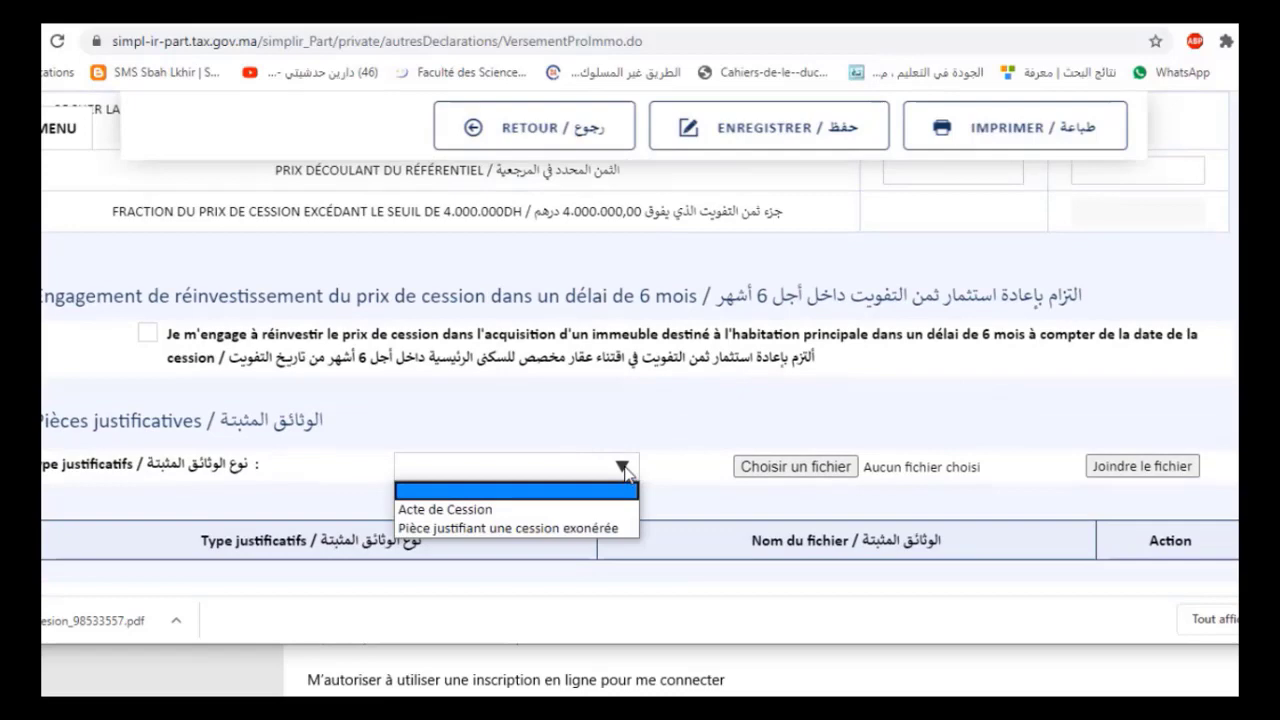
click(490, 510)
click(803, 474)
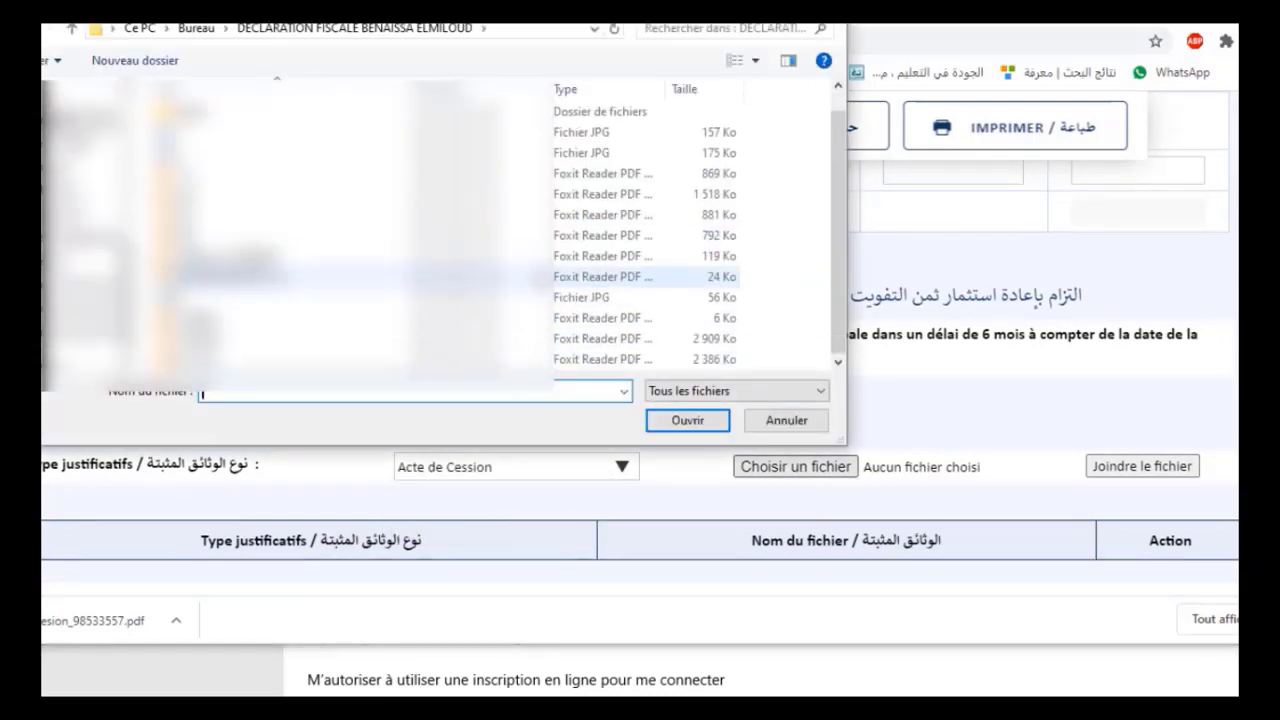
click(268, 360)
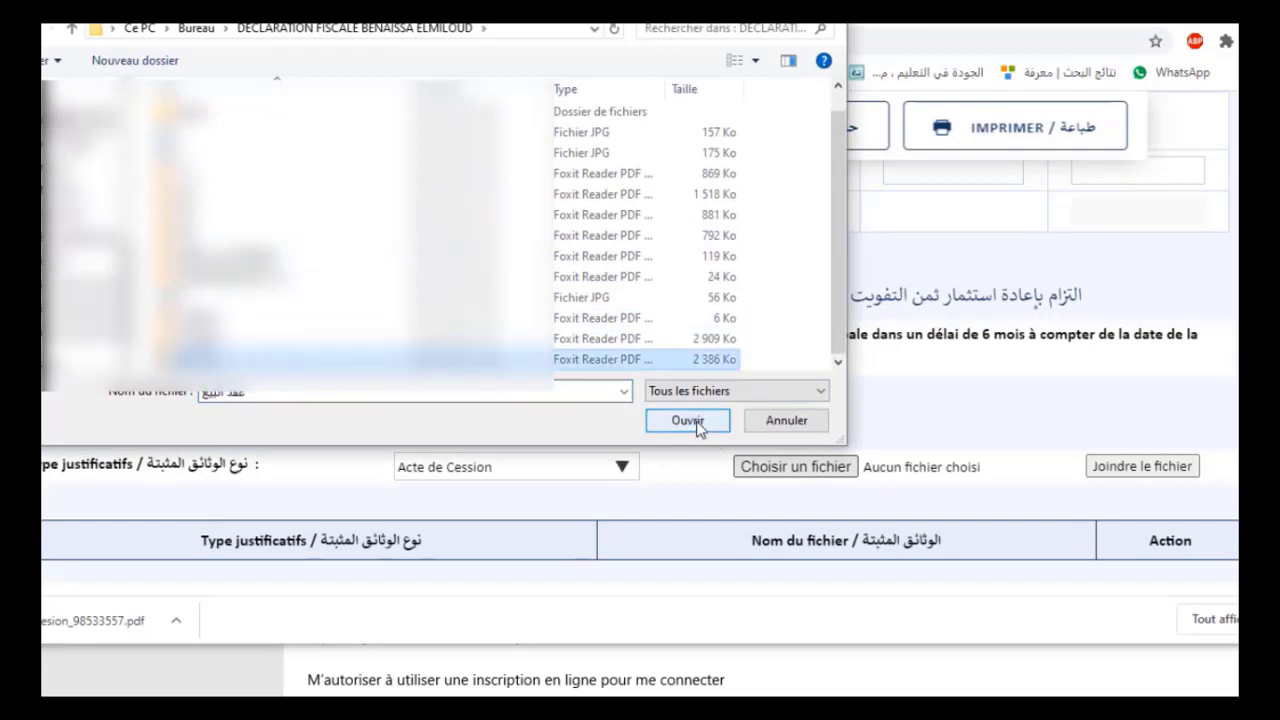
click(688, 421)
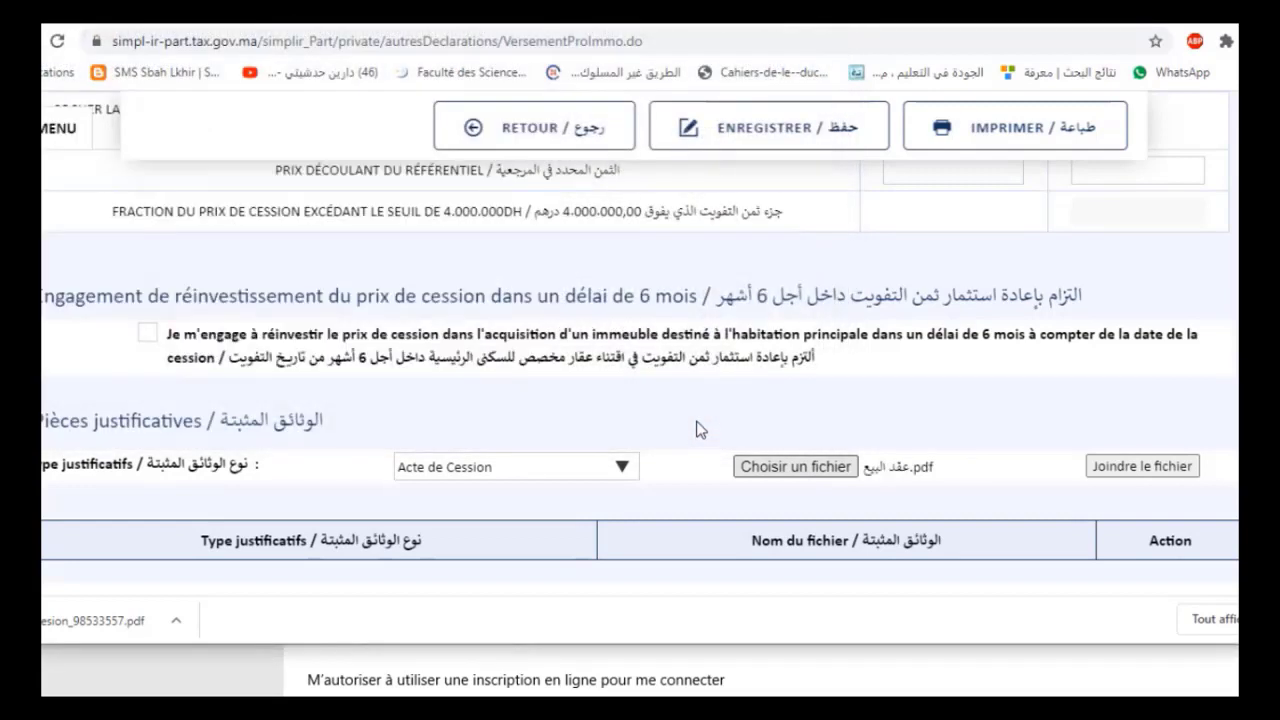
click(1128, 468)
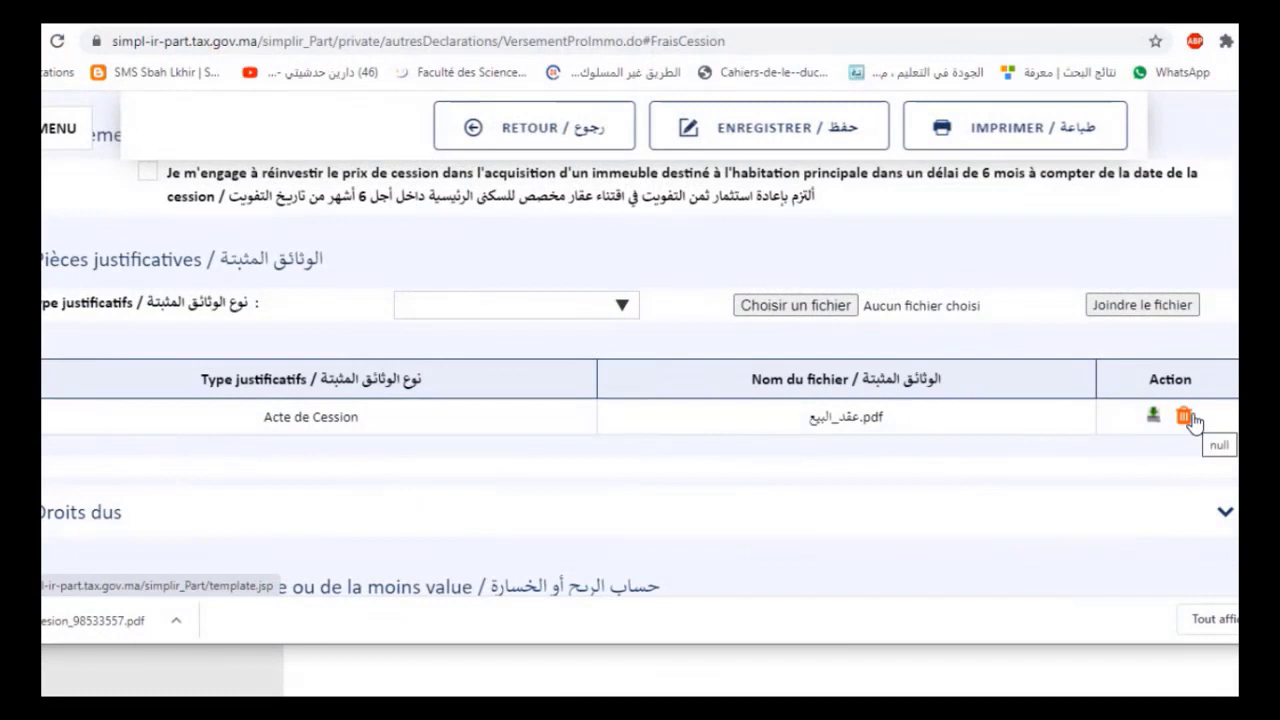
Save the declaration with its attached sale deed
click(1154, 418)
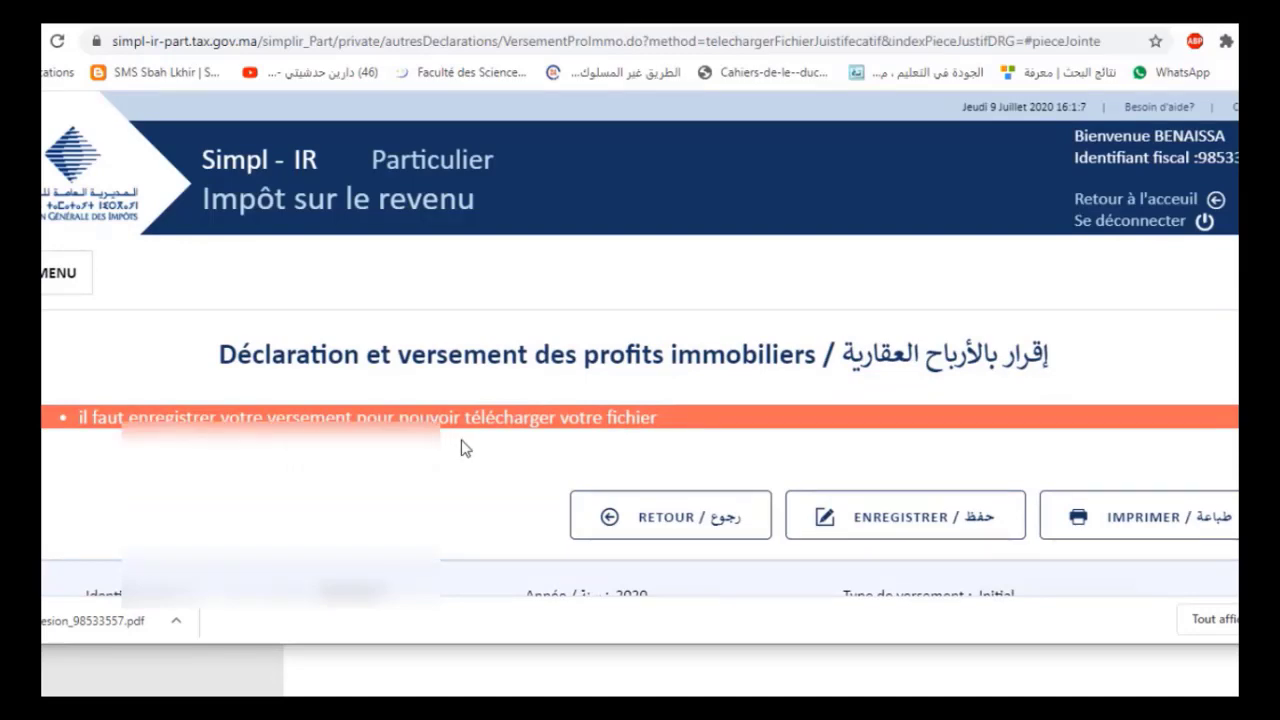
scroll(794, 457, down, 1)
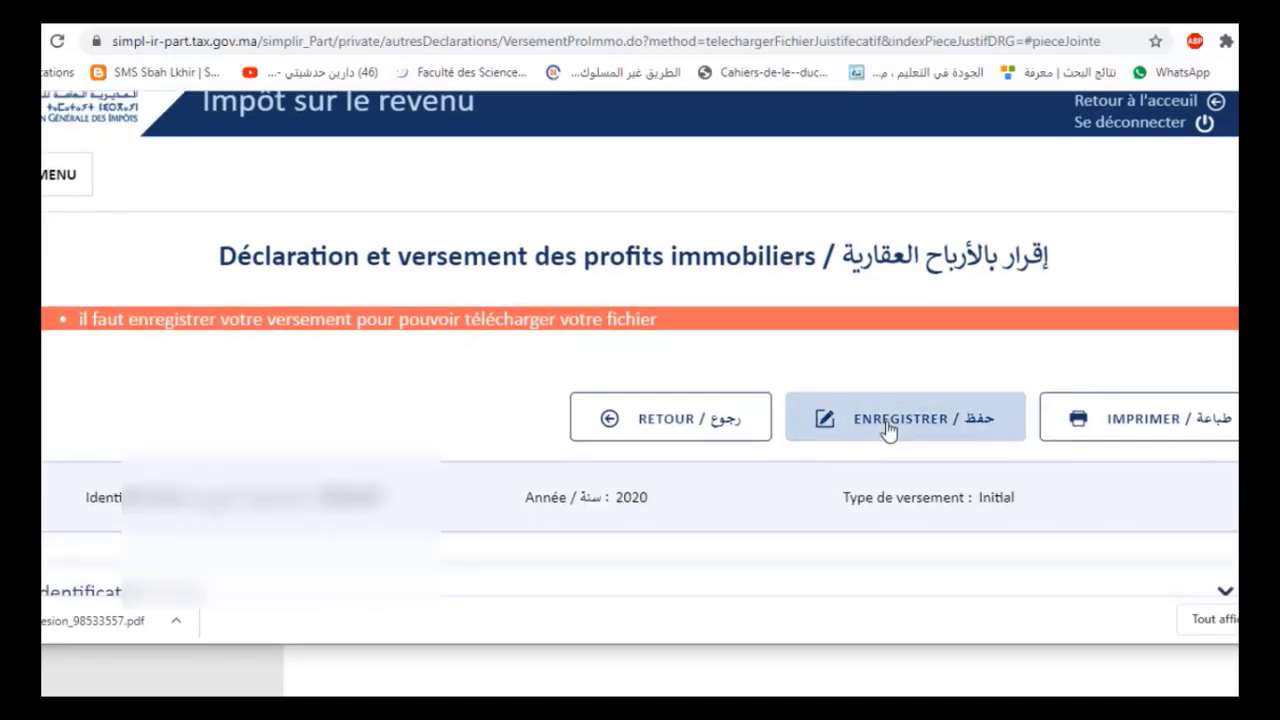
click(889, 428)
Download and save a copy of the attached sale deed عقد_البيع.pdf
scroll(886, 428, down, 15)
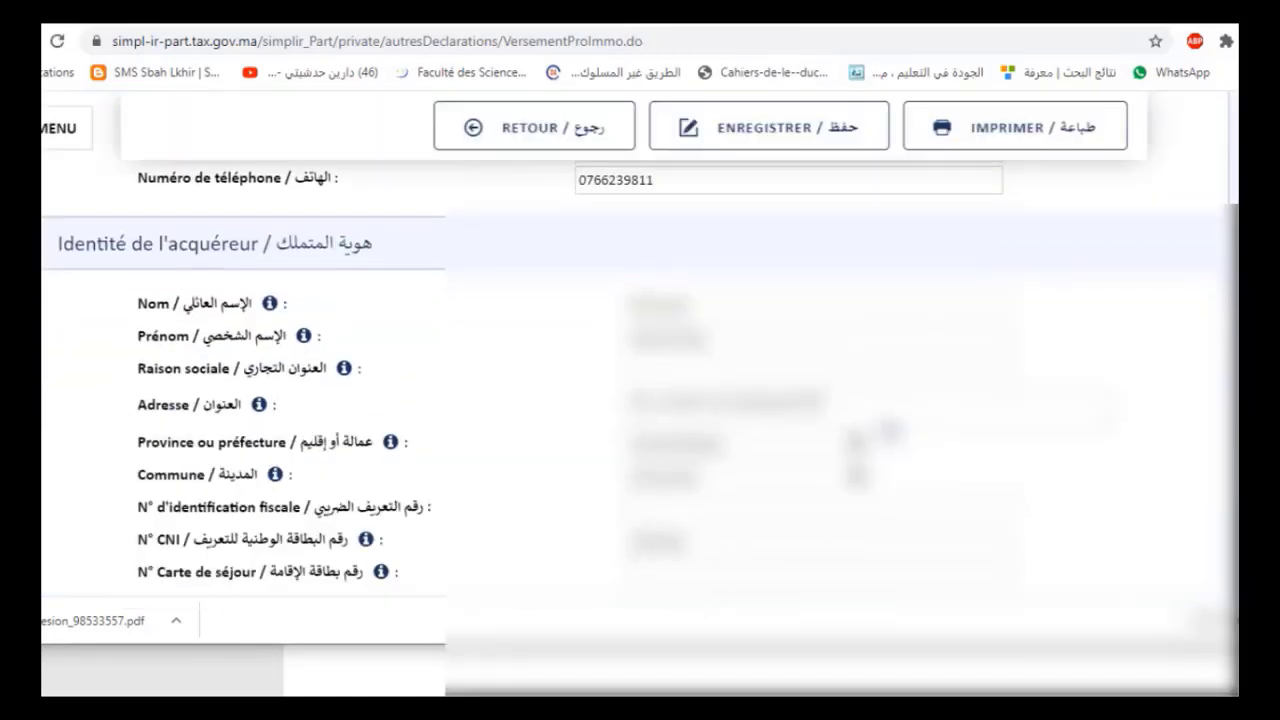
scroll(888, 431, down, 20)
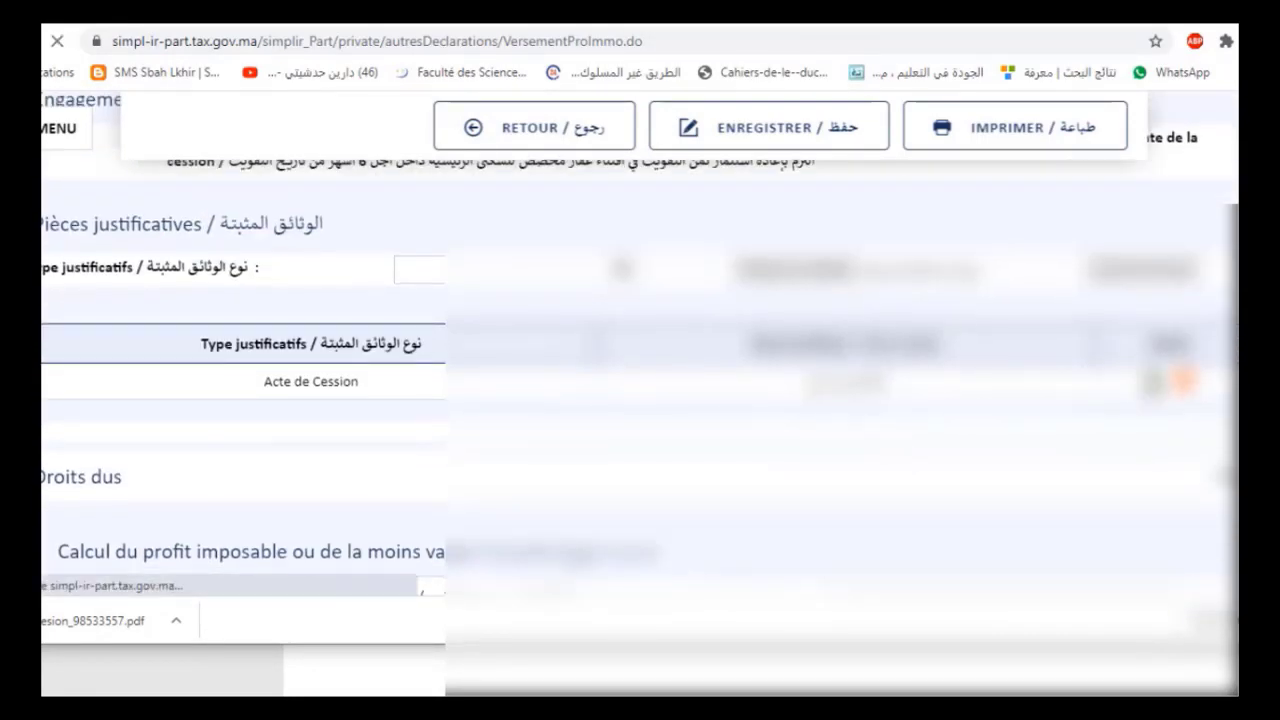
click(1153, 380)
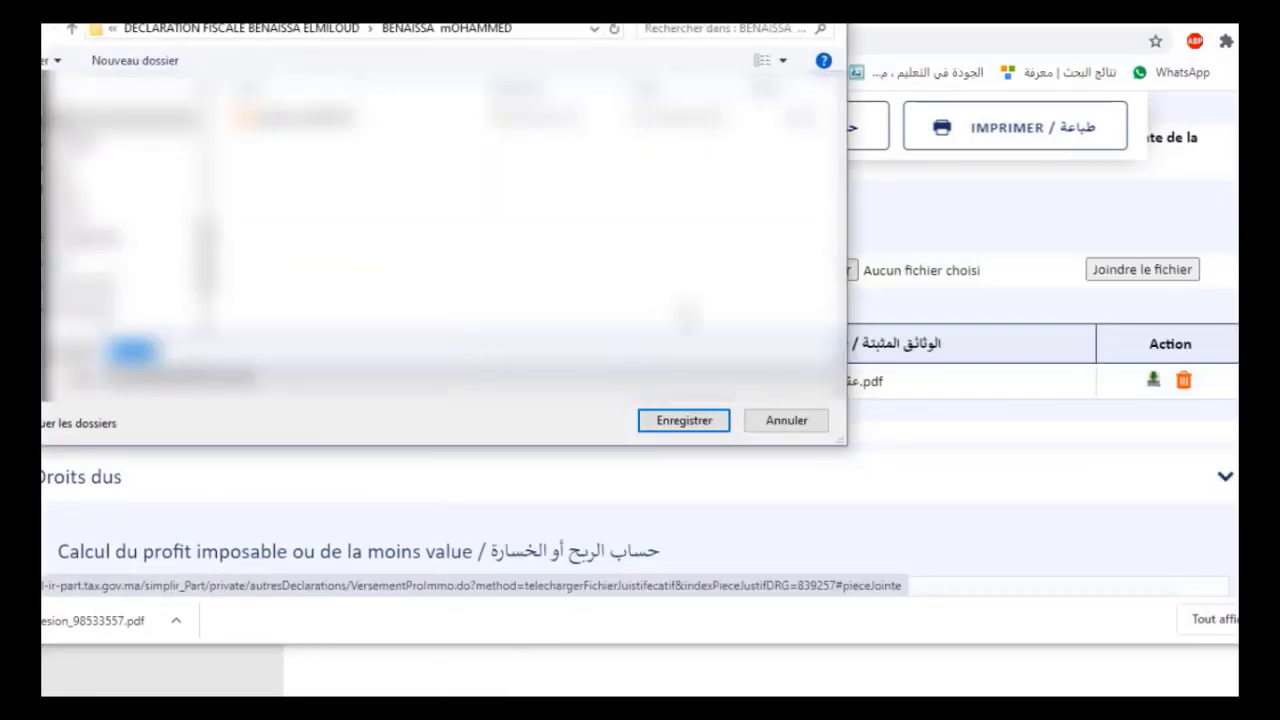
click(684, 420)
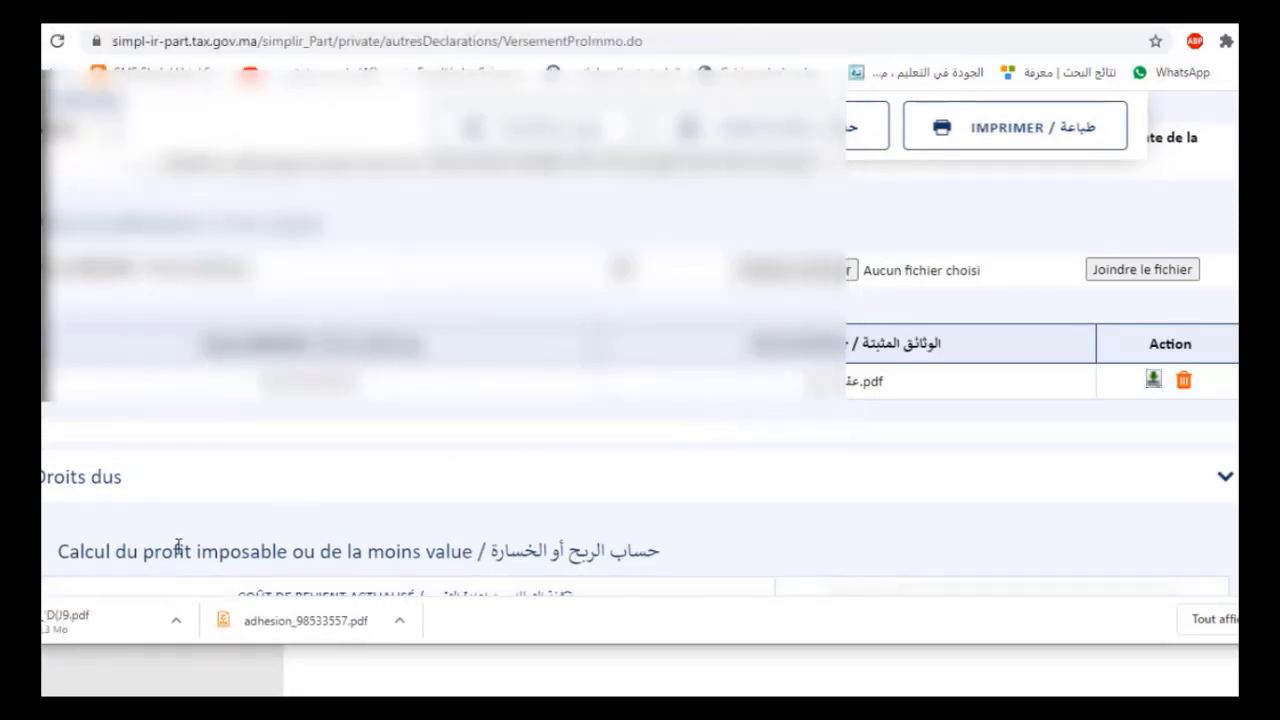
click(94, 623)
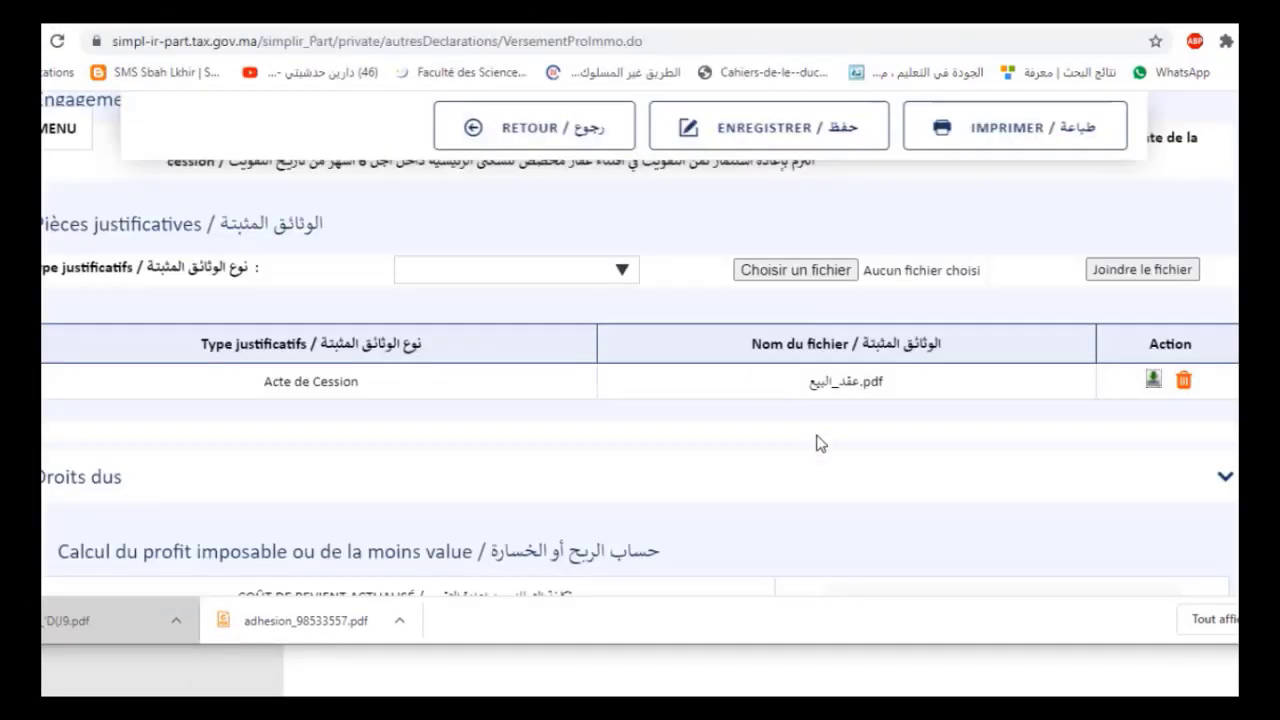
click(825, 462)
scroll(825, 462, down, 1)
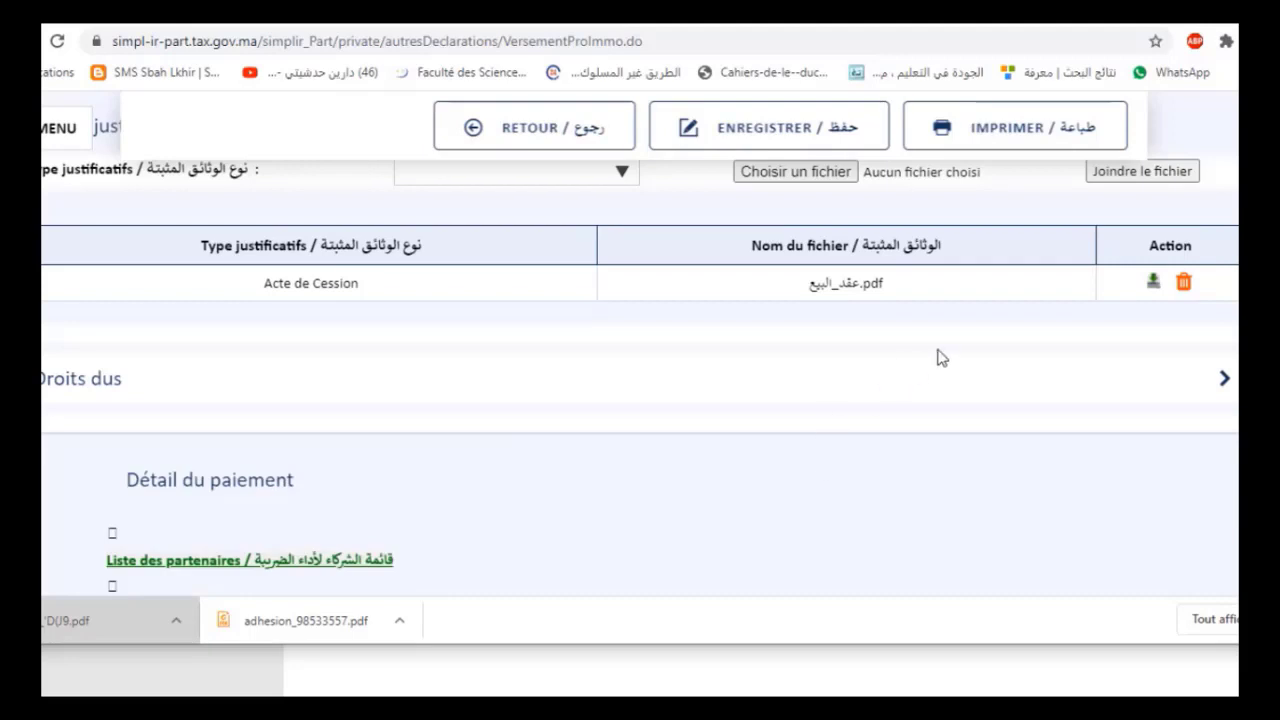
Keep the 20% rate and compute 17 992,00 duties on the 89 960,00 taxable profit
click(951, 390)
scroll(904, 386, down, 2)
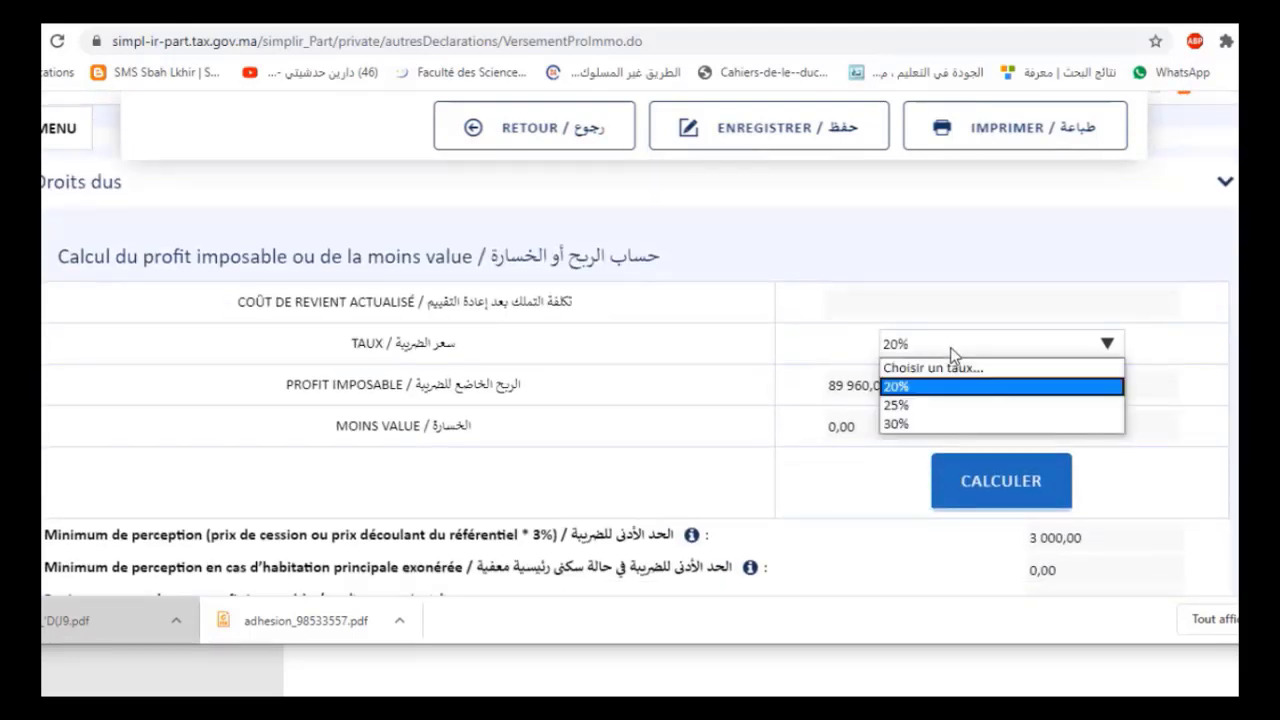
click(950, 347)
click(921, 394)
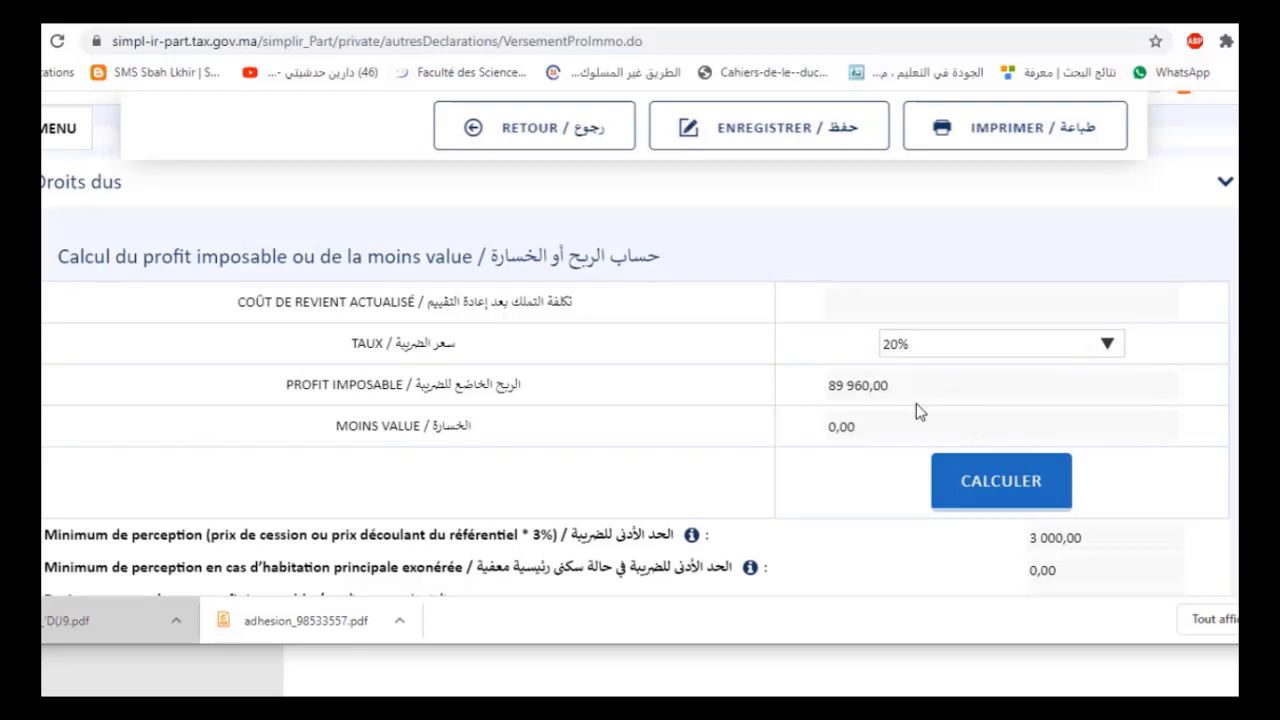
scroll(915, 410, down, 1)
click(983, 390)
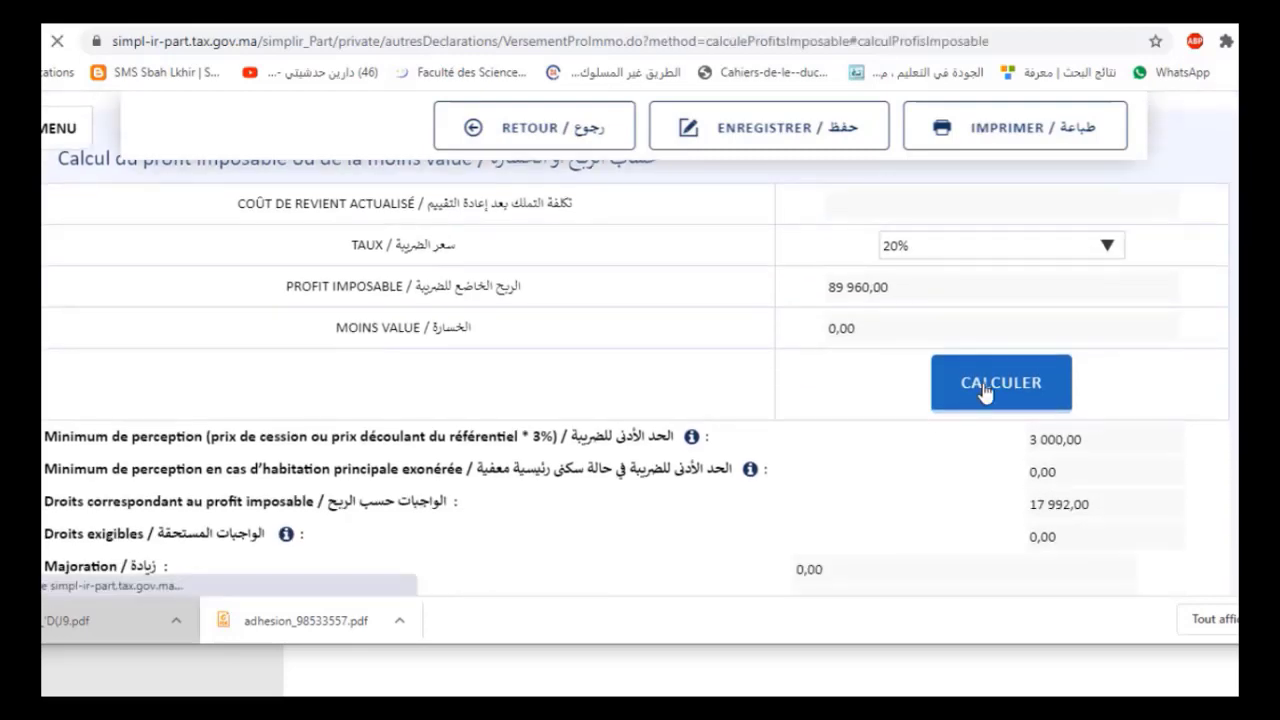
scroll(917, 394, down, 2)
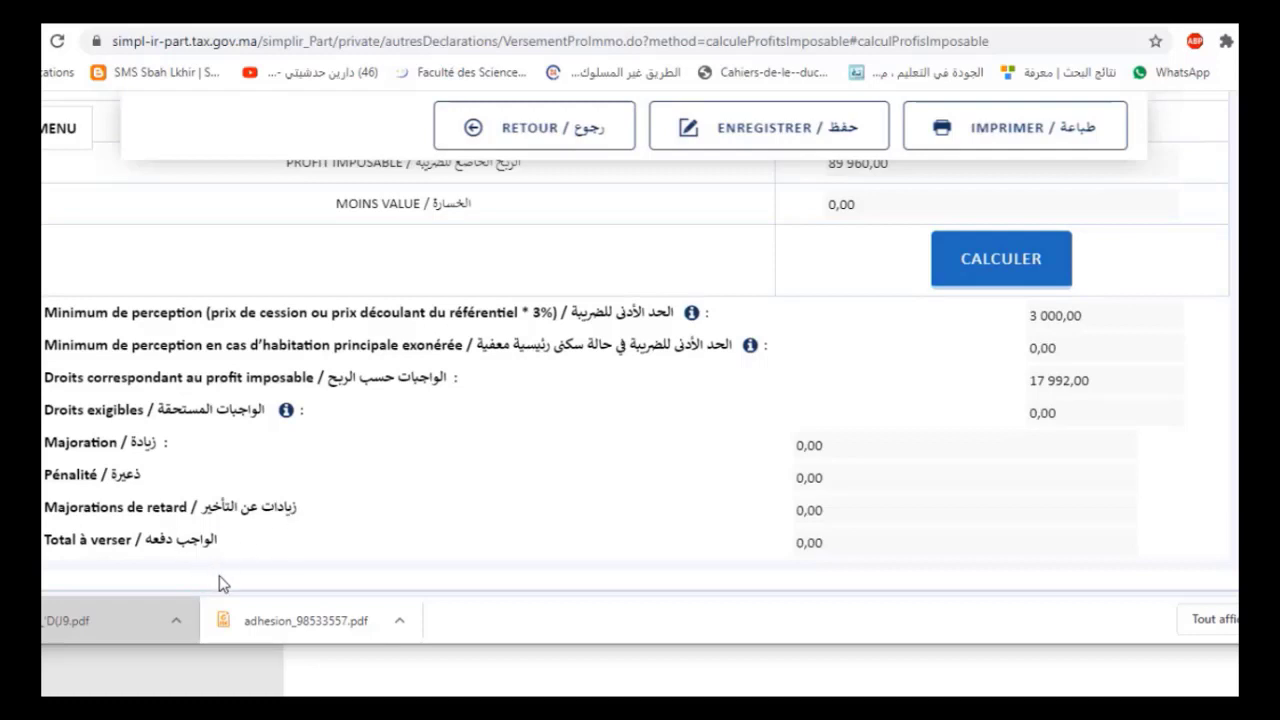
scroll(317, 549, down, 3)
scroll(516, 477, down, 1)
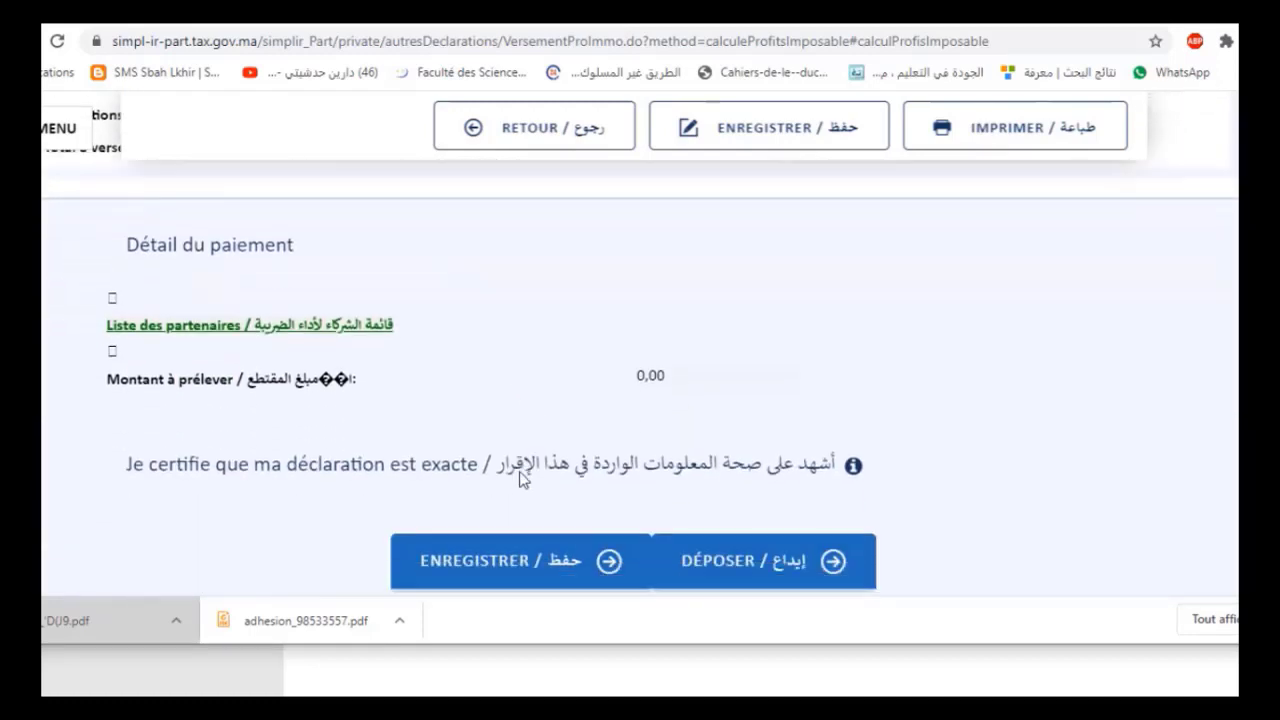
scroll(520, 465, down, 2)
Save and deposit the completed property-profits declaration
click(551, 409)
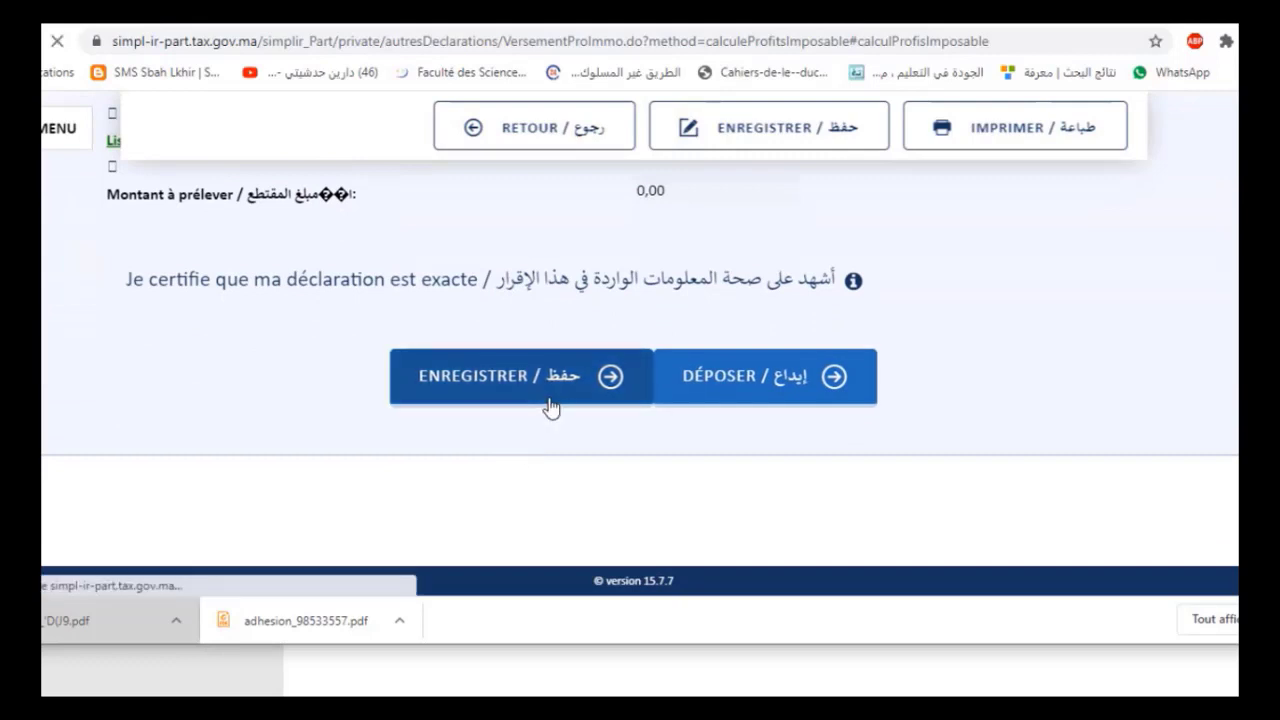
click(757, 385)
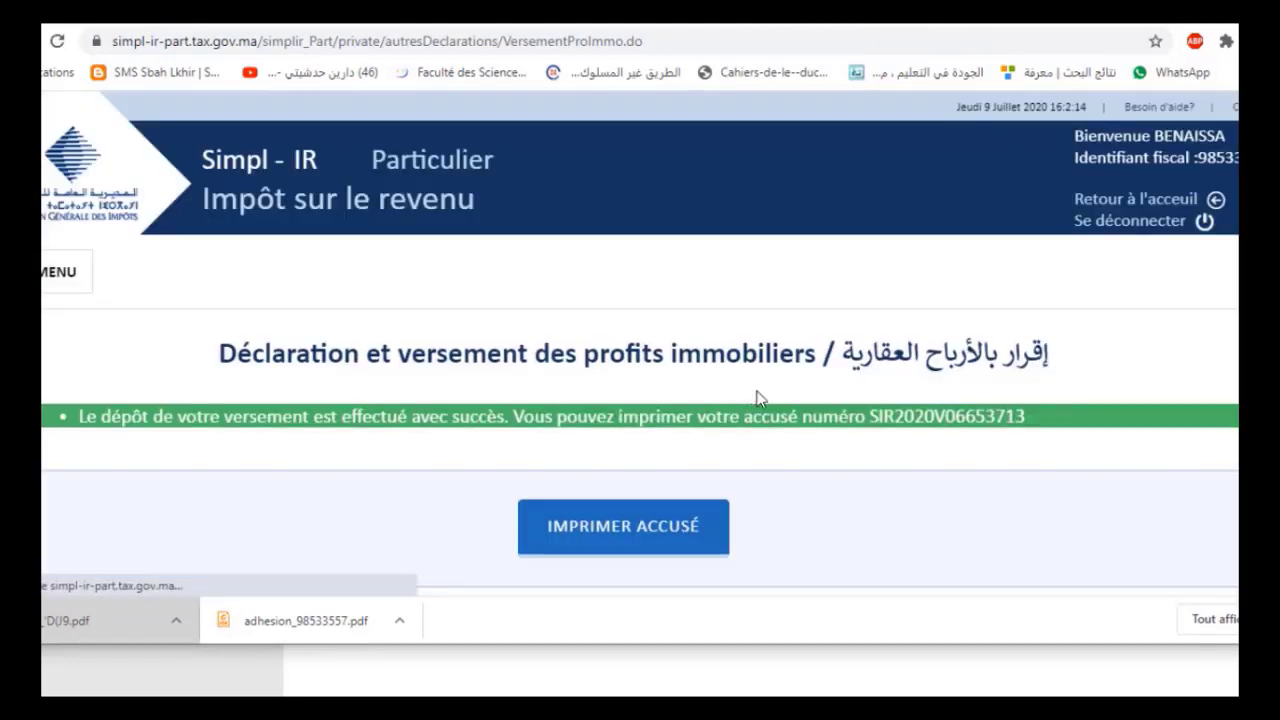
scroll(834, 490, down, 2)
Download the Avis de prise en compte acknowledgement PDF and open it
click(620, 335)
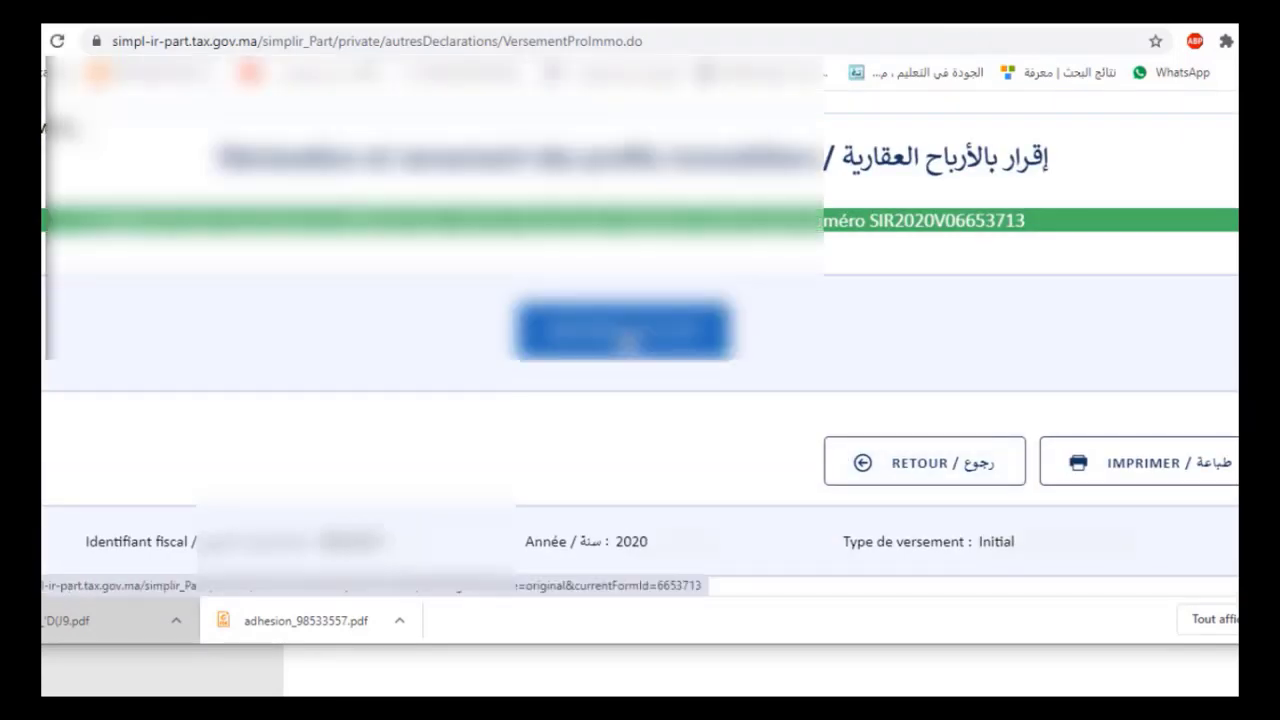
click(689, 421)
click(86, 617)
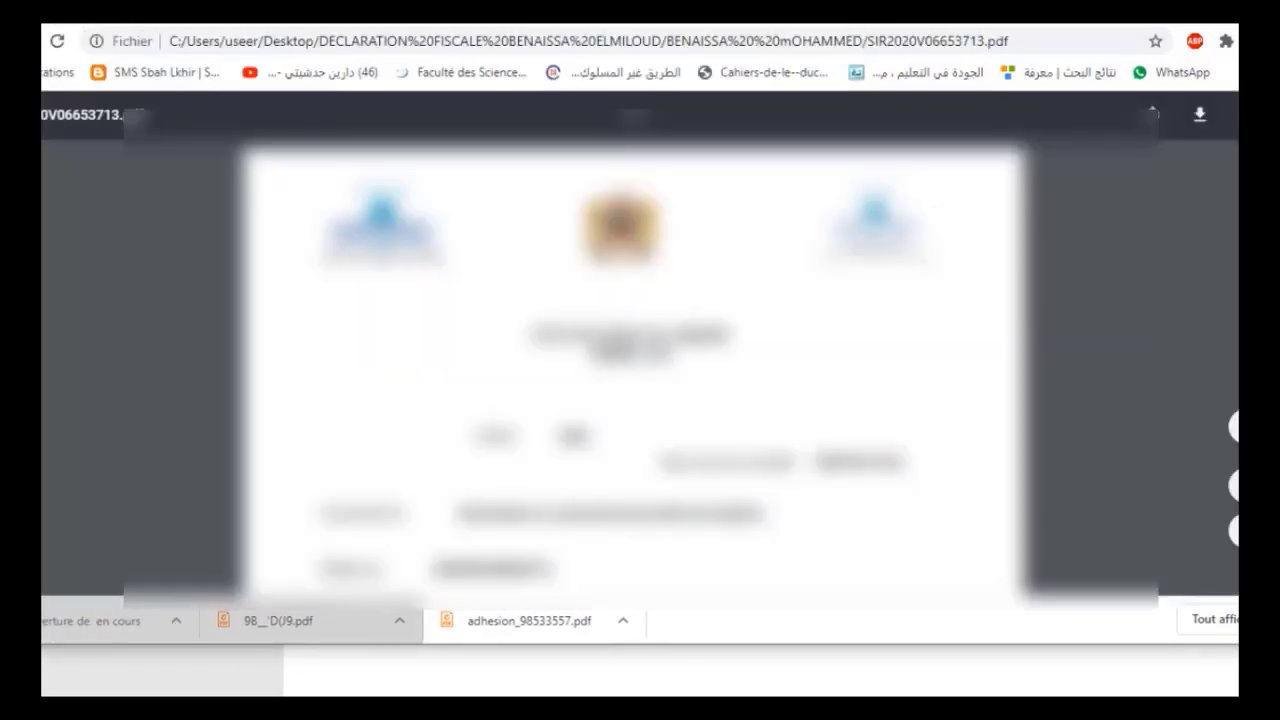